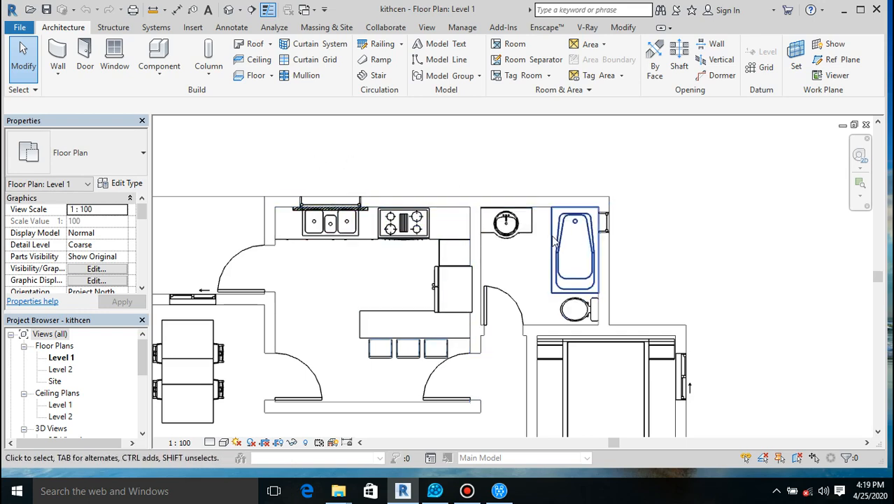
Examine the bathroom's round vanity, bathtub and water closet in the Level 1 floor plan, selecting each fixture.
{"action": "scroll", "coordinate": [573, 245], "scroll_direction": "down", "scroll_amount": 4}
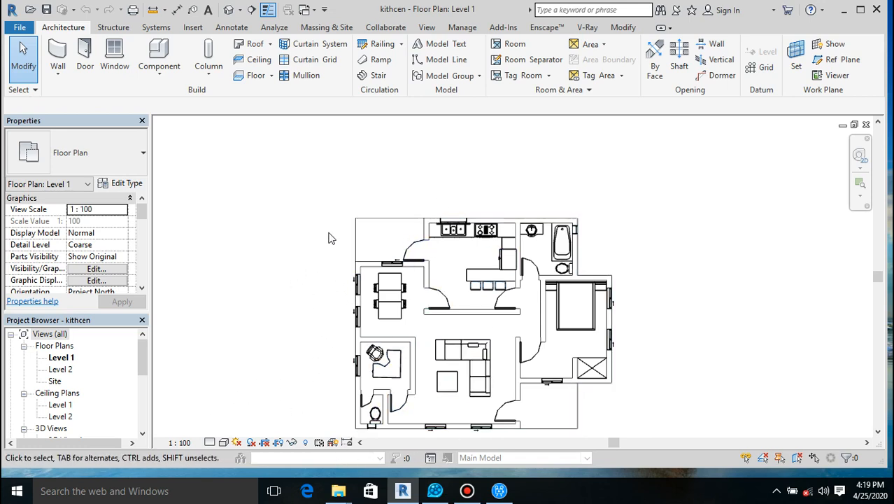
{"action": "scroll", "coordinate": [301, 202], "scroll_direction": "down", "scroll_amount": 2}
{"action": "scroll", "coordinate": [301, 202], "scroll_direction": "down", "scroll_amount": 2}
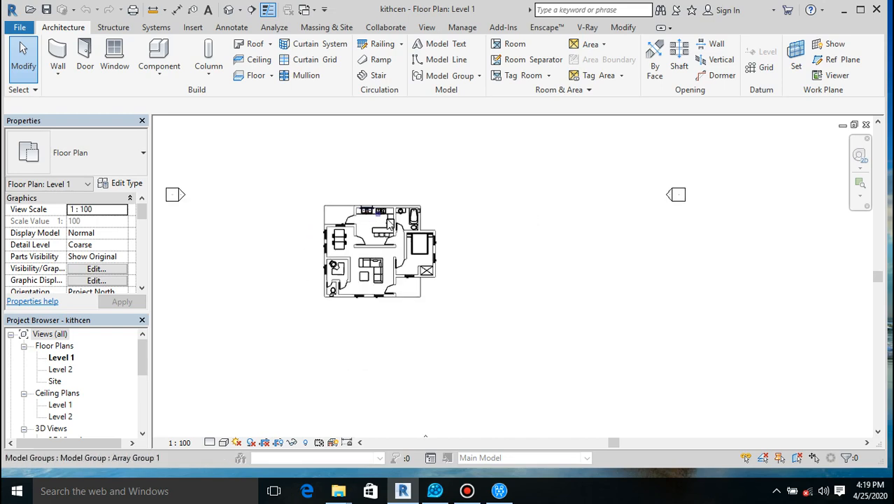
{"action": "scroll", "coordinate": [403, 217], "scroll_direction": "up", "scroll_amount": 5}
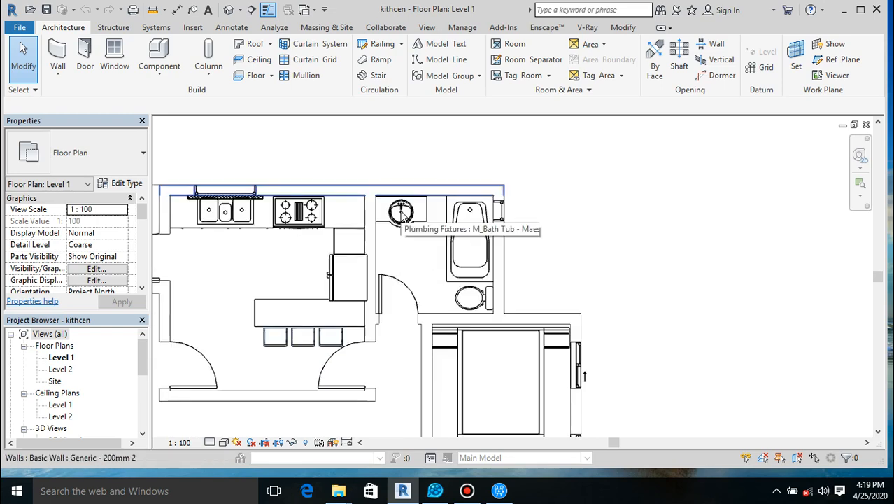
{"action": "scroll", "coordinate": [456, 230], "scroll_direction": "up", "scroll_amount": 2}
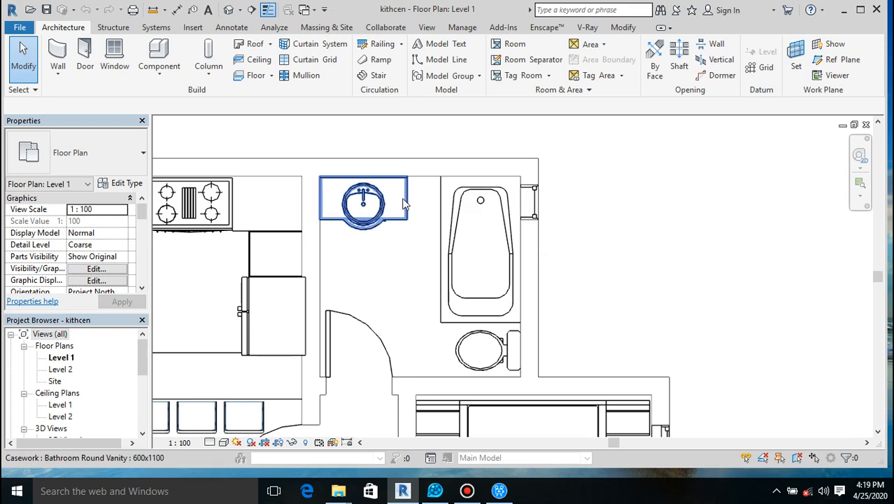
{"action": "left_click", "coordinate": [403, 235]}
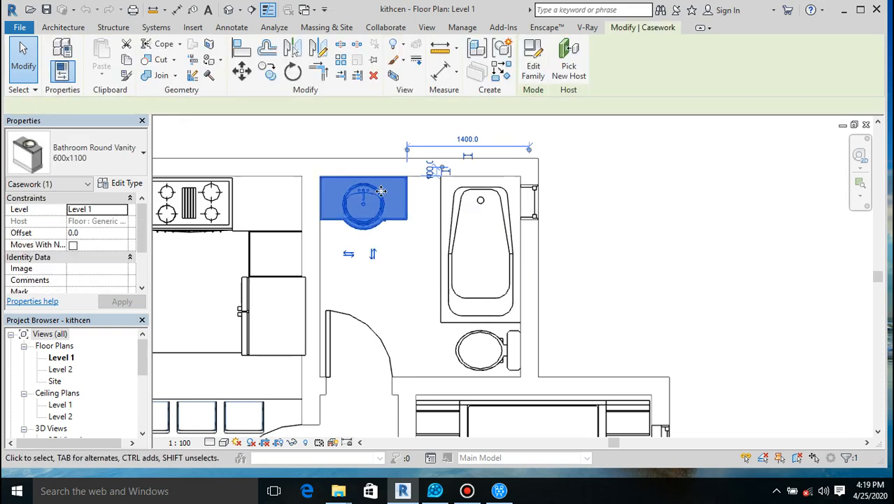
{"action": "left_click", "coordinate": [430, 234]}
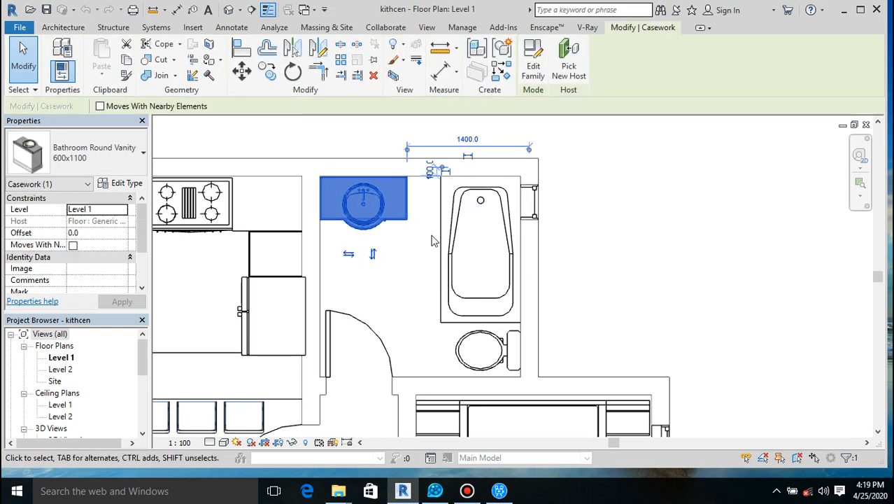
{"action": "left_click", "coordinate": [451, 267]}
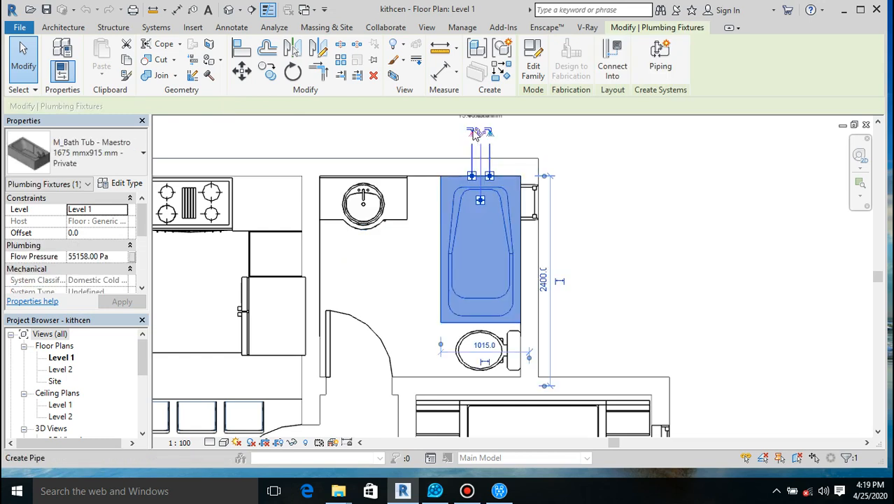
{"action": "left_click", "coordinate": [469, 364]}
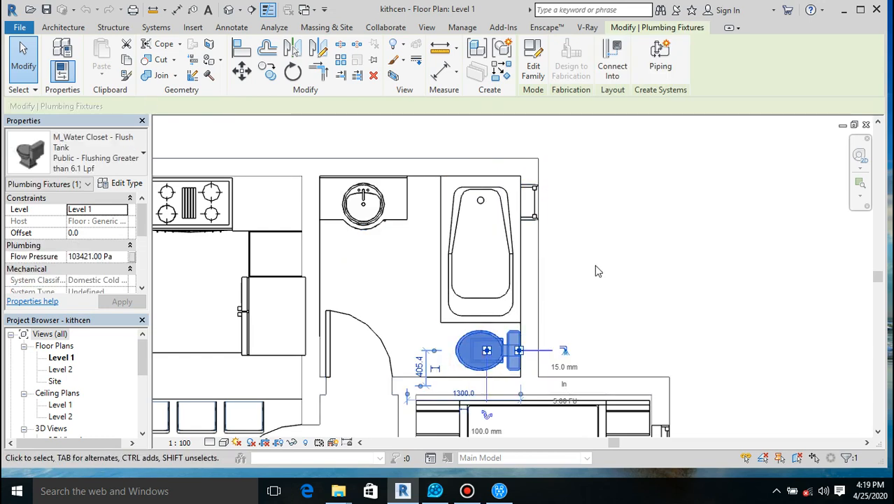
Inspect the pipe connections of the triple sink in the kitchen.
{"action": "scroll", "coordinate": [595, 264], "scroll_direction": "down", "scroll_amount": 5}
{"action": "scroll", "coordinate": [476, 255], "scroll_direction": "up", "scroll_amount": 6}
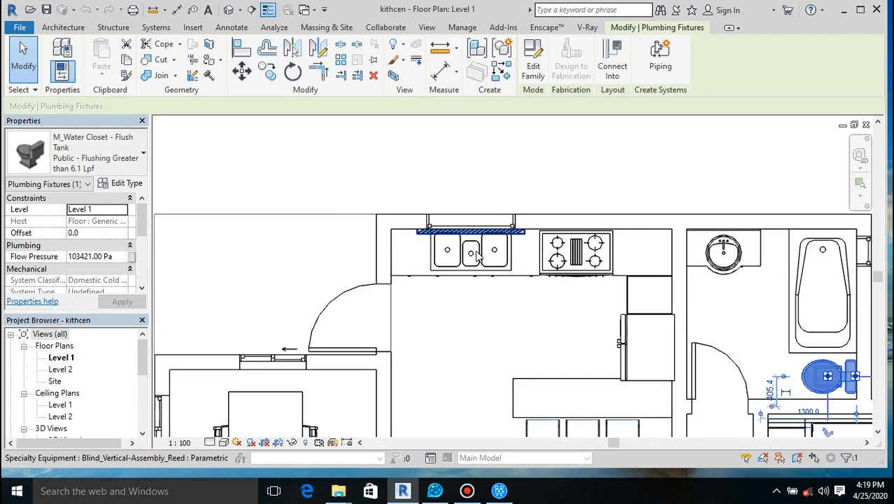
{"action": "left_click", "coordinate": [476, 256]}
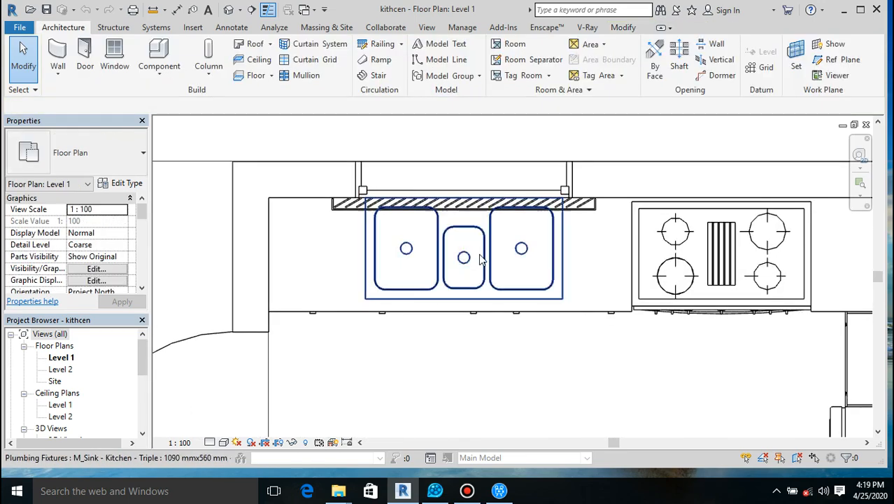
{"action": "left_click", "coordinate": [476, 256]}
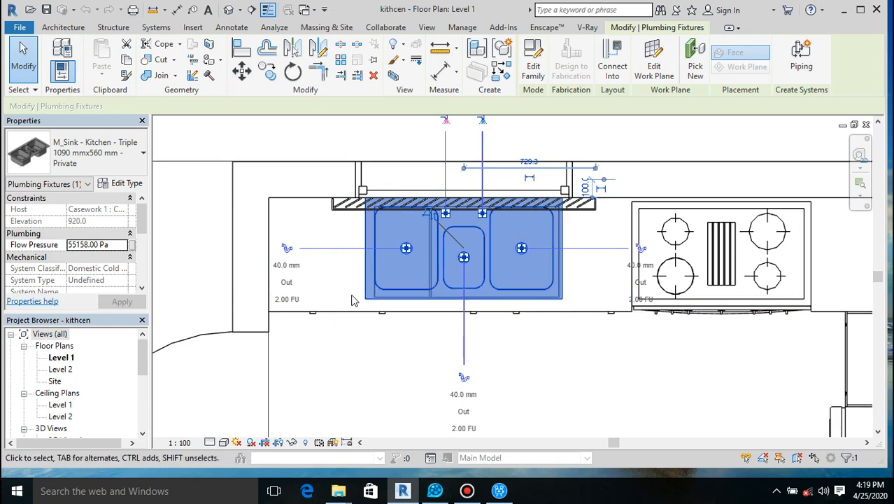
{"action": "scroll", "coordinate": [318, 259], "scroll_direction": "down", "scroll_amount": 2}
{"action": "scroll", "coordinate": [318, 259], "scroll_direction": "down", "scroll_amount": 3}
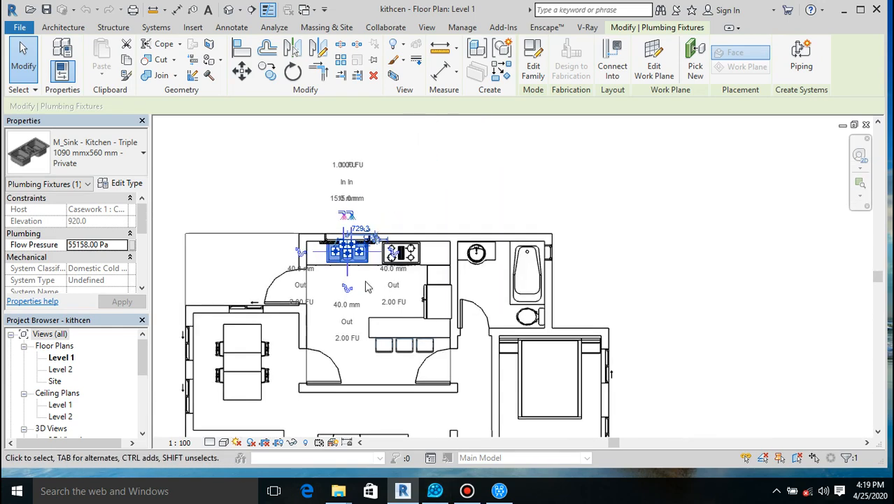
Start the Pipe command and open the routing preferences of the Default pipe type.
{"action": "left_click", "coordinate": [157, 27]}
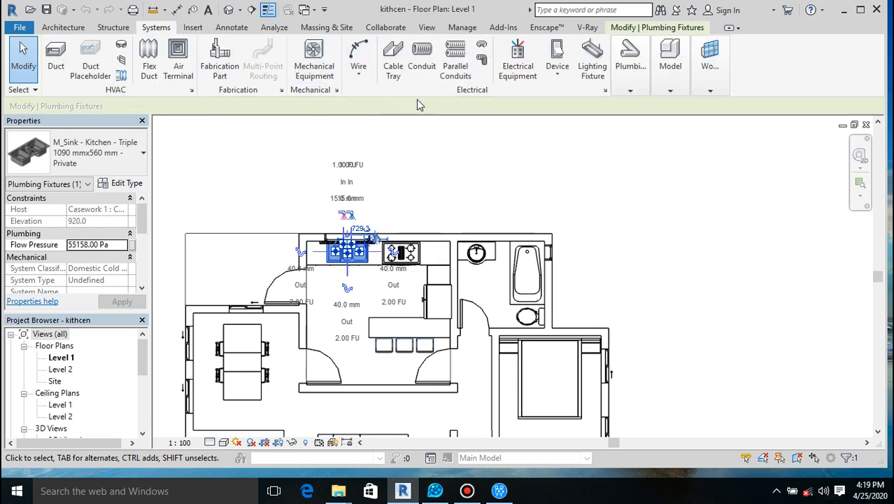
{"action": "left_click", "coordinate": [635, 91]}
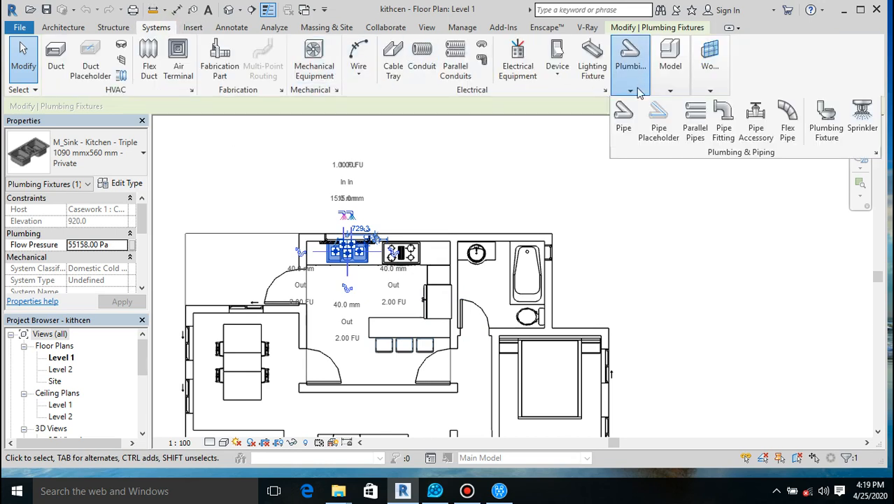
{"action": "left_click", "coordinate": [622, 120]}
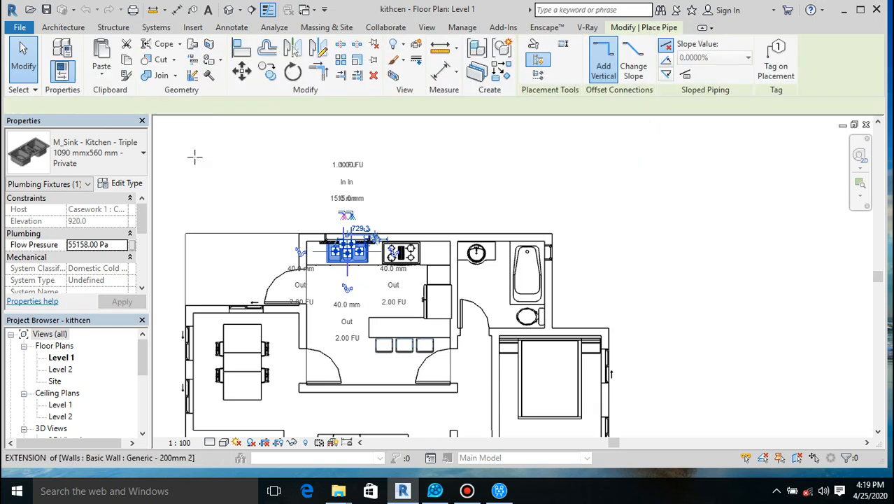
{"action": "left_click", "coordinate": [127, 188]}
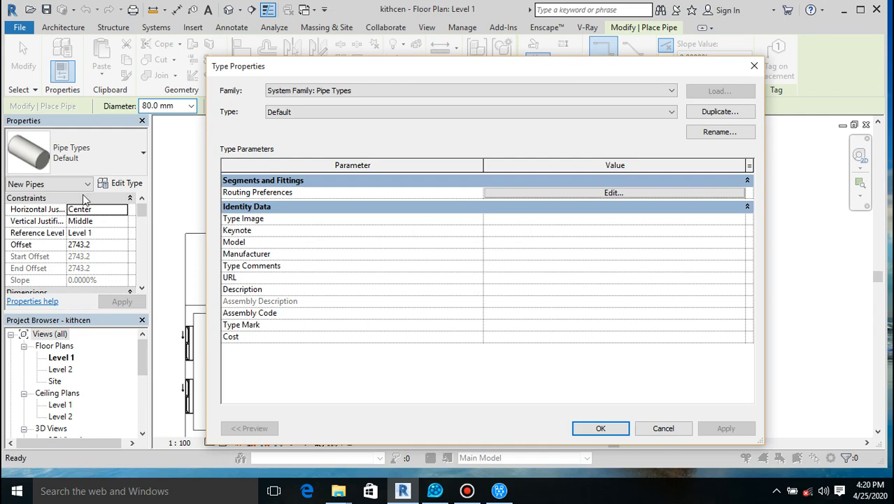
{"action": "left_click", "coordinate": [602, 193]}
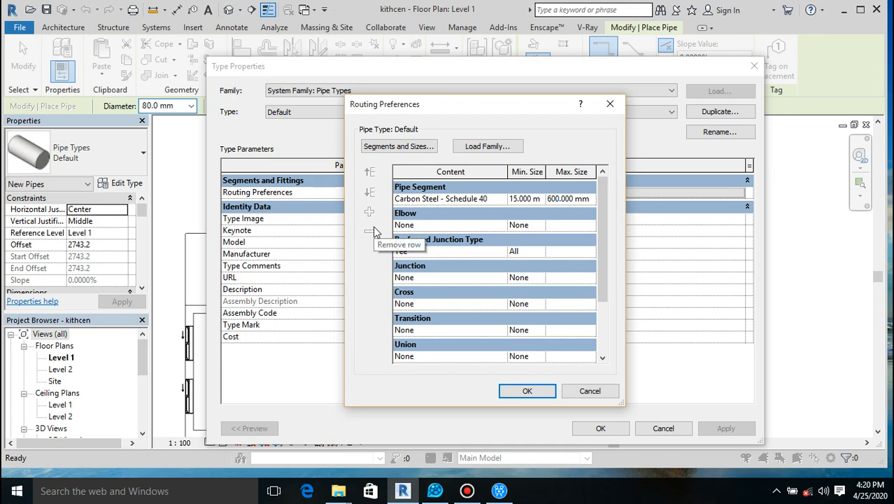
Assign M_Elbow - PVC - Sch 40: Standard as the elbow fitting in the routing preferences.
{"action": "left_click", "coordinate": [500, 225]}
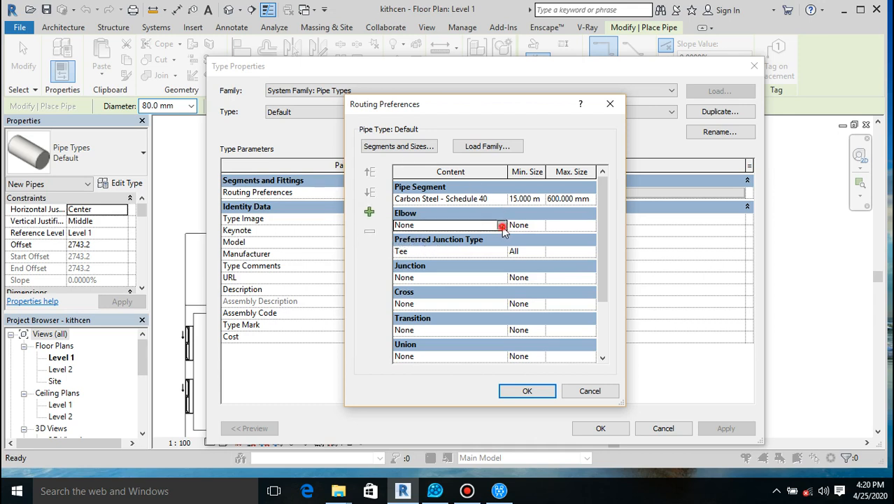
{"action": "left_click", "coordinate": [501, 225]}
{"action": "left_click", "coordinate": [463, 247]}
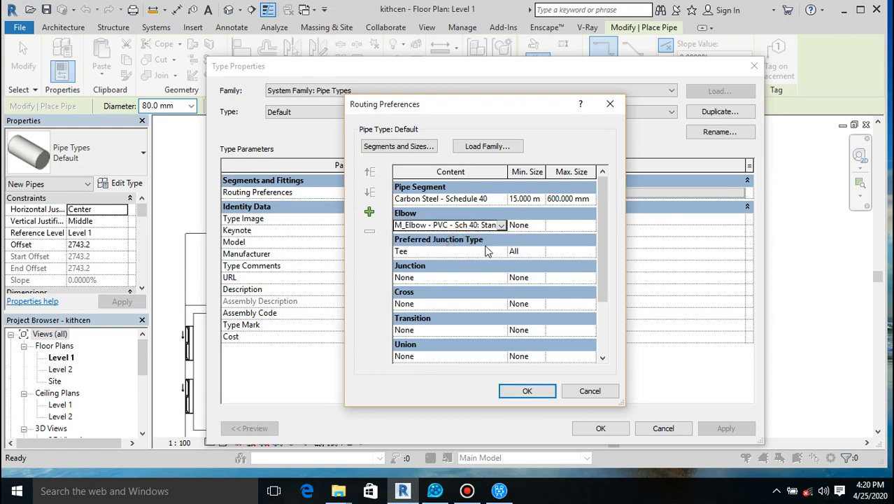
Switch to the open Connectors window in File Explorer and browse the Plumbing > MEP > Fixtures library folder.
{"action": "left_click", "coordinate": [338, 490]}
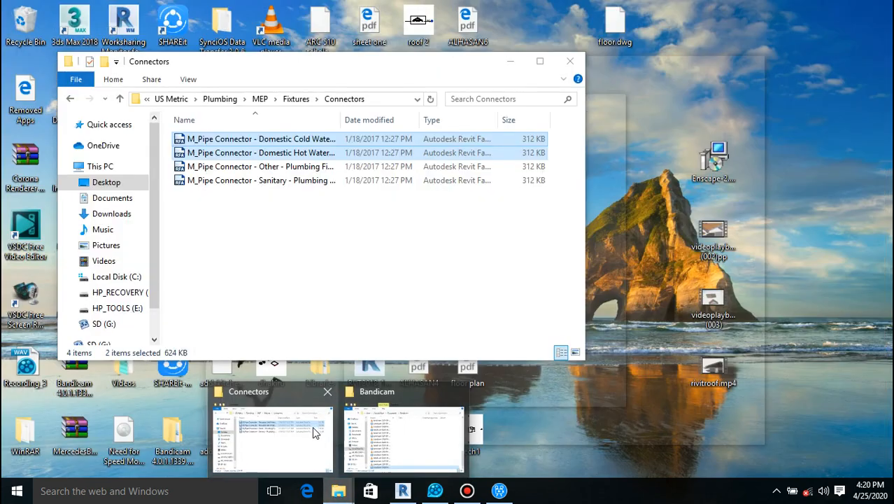
{"action": "left_click", "coordinate": [314, 430]}
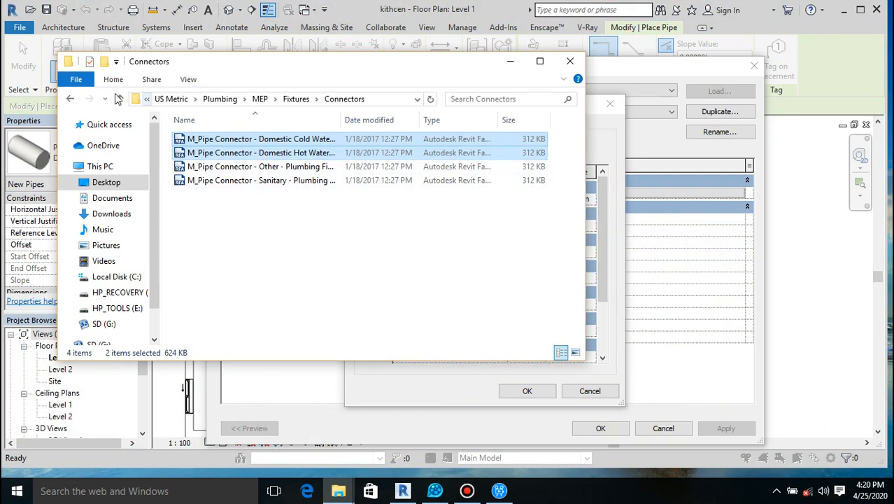
{"action": "left_click", "coordinate": [220, 98]}
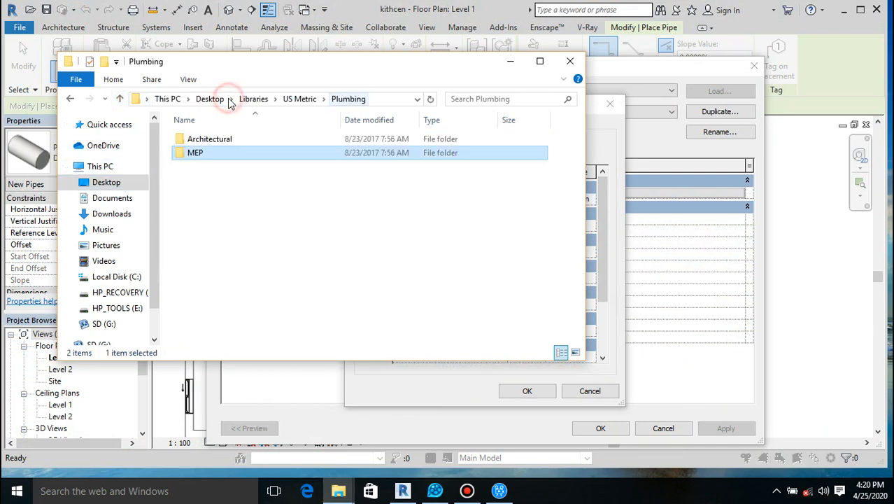
{"action": "double_click", "coordinate": [226, 158]}
{"action": "double_click", "coordinate": [225, 155]}
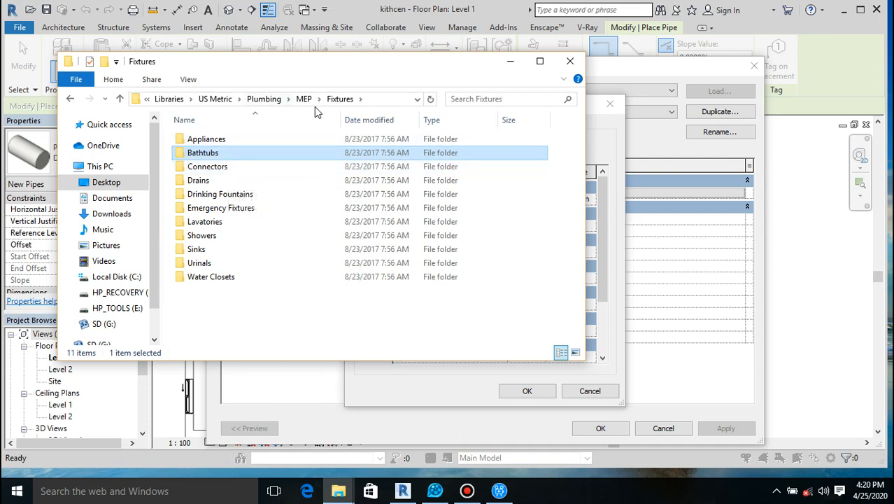
Locate the PVC Sch 40 Socket-Type families under US Metric > Pipe > Fittings, and return to the routing preferences.
{"action": "left_click", "coordinate": [215, 98]}
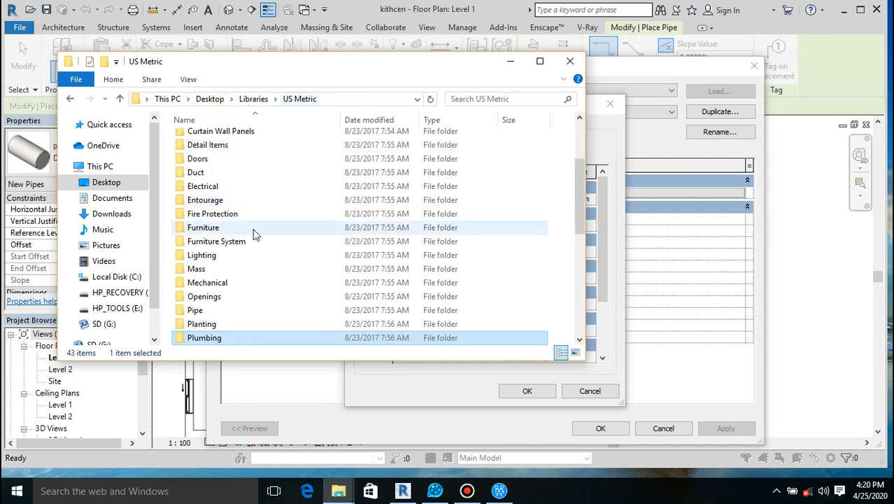
{"action": "double_click", "coordinate": [233, 311]}
{"action": "left_click", "coordinate": [221, 157]}
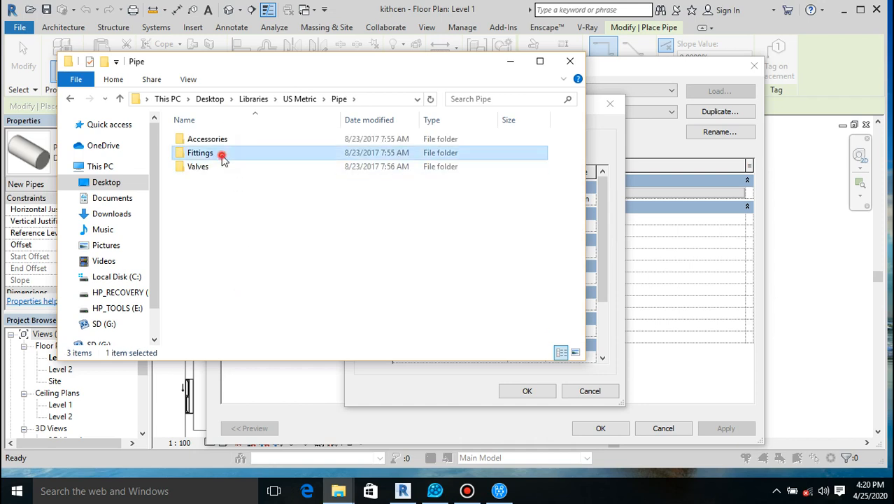
{"action": "double_click", "coordinate": [221, 157]}
{"action": "left_click", "coordinate": [217, 222]}
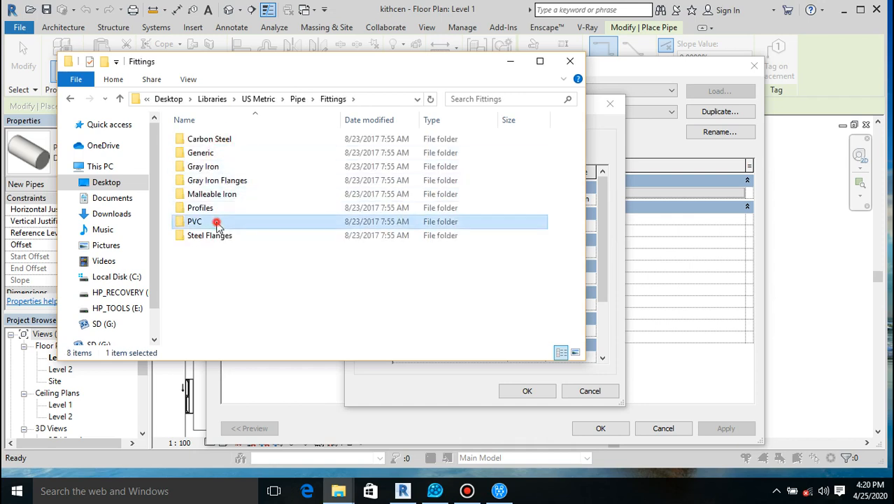
{"action": "double_click", "coordinate": [216, 222]}
{"action": "double_click", "coordinate": [215, 140]}
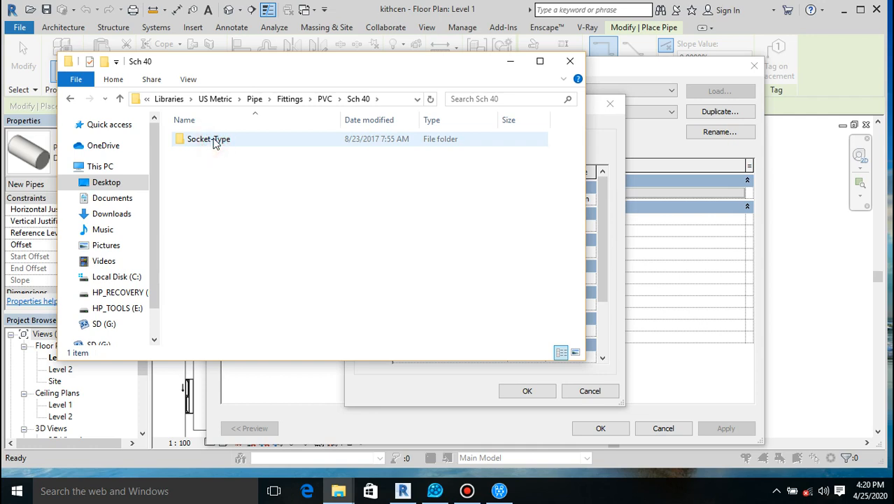
{"action": "double_click", "coordinate": [215, 140]}
{"action": "left_click", "coordinate": [225, 152]}
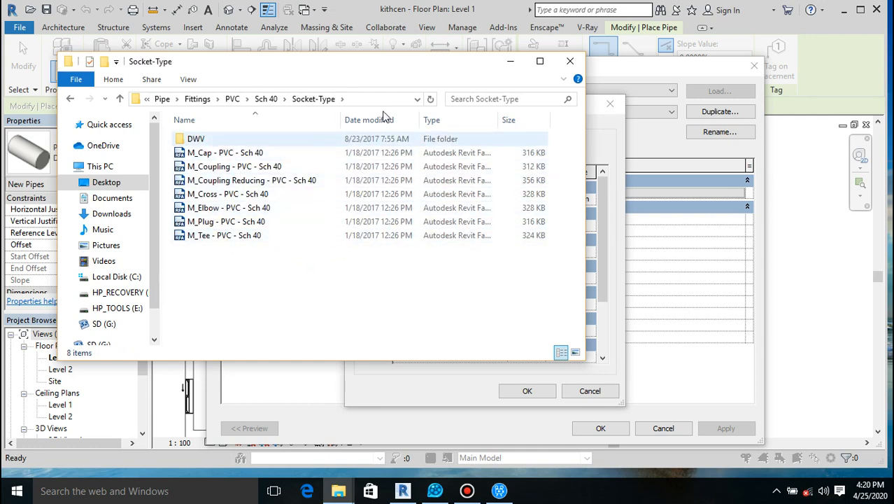
{"action": "left_click", "coordinate": [514, 62]}
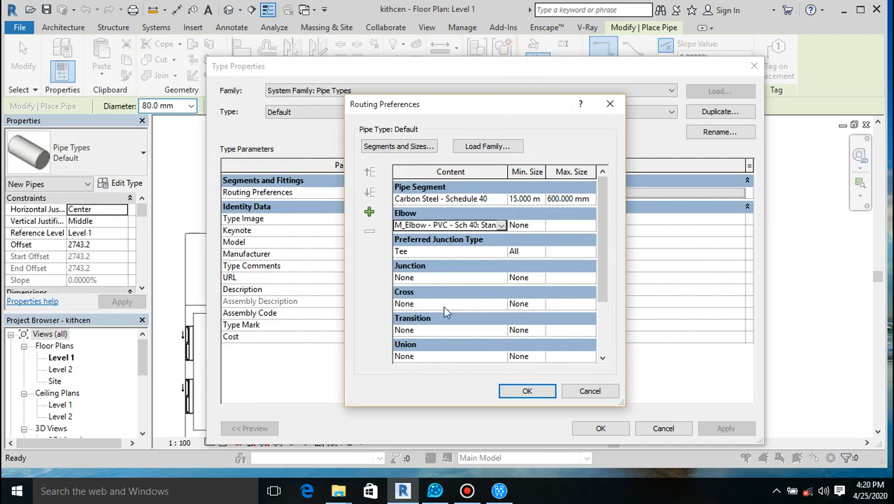
Keep Tee as the preferred junction type and set the elbow's minimum size to All.
{"action": "left_click", "coordinate": [502, 251]}
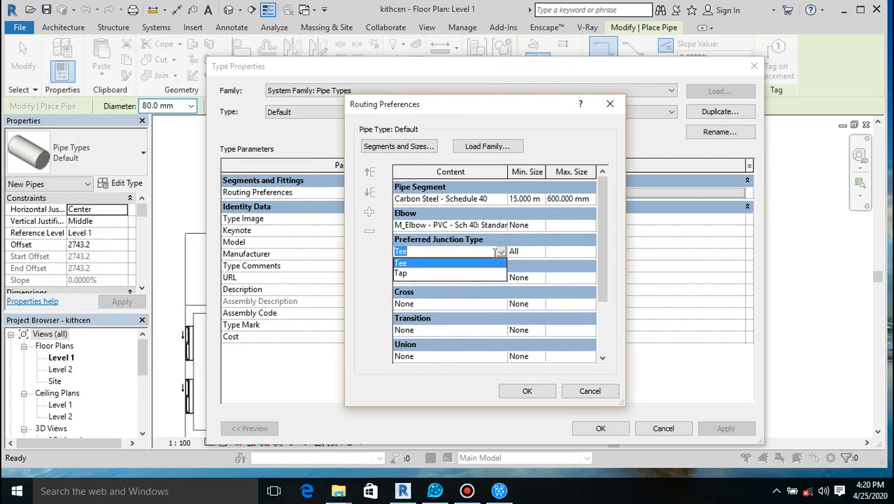
{"action": "left_click", "coordinate": [501, 251]}
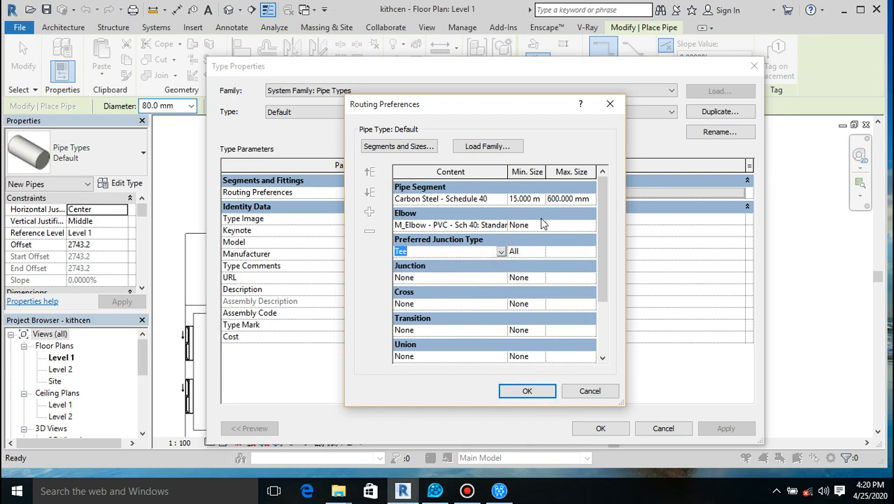
{"action": "left_click", "coordinate": [539, 225]}
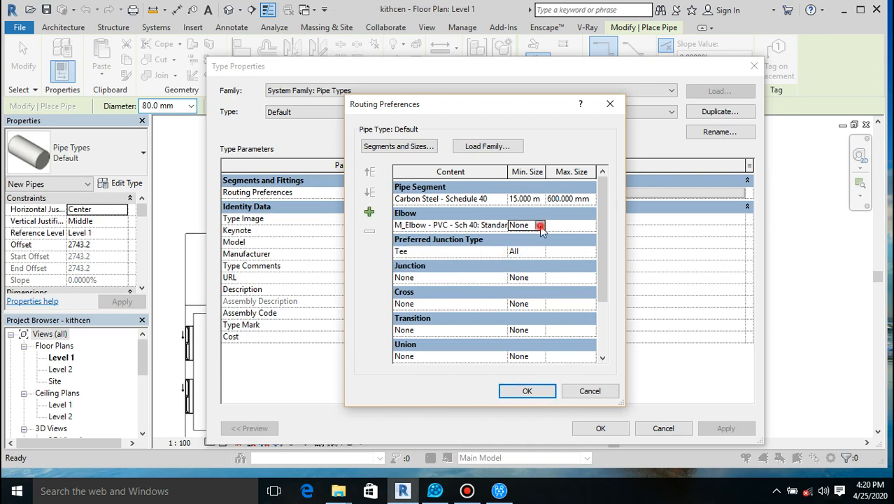
{"action": "left_click", "coordinate": [514, 250]}
Assign M_Tee - PVC - Sch 40: Standard as the junction fitting and set its minimum size to All.
{"action": "left_click", "coordinate": [503, 277]}
{"action": "left_click", "coordinate": [453, 300]}
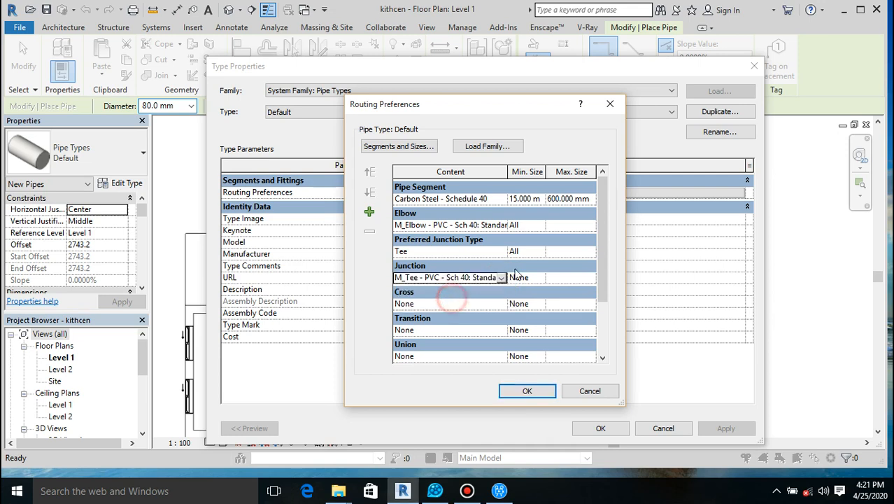
{"action": "left_click", "coordinate": [543, 277]}
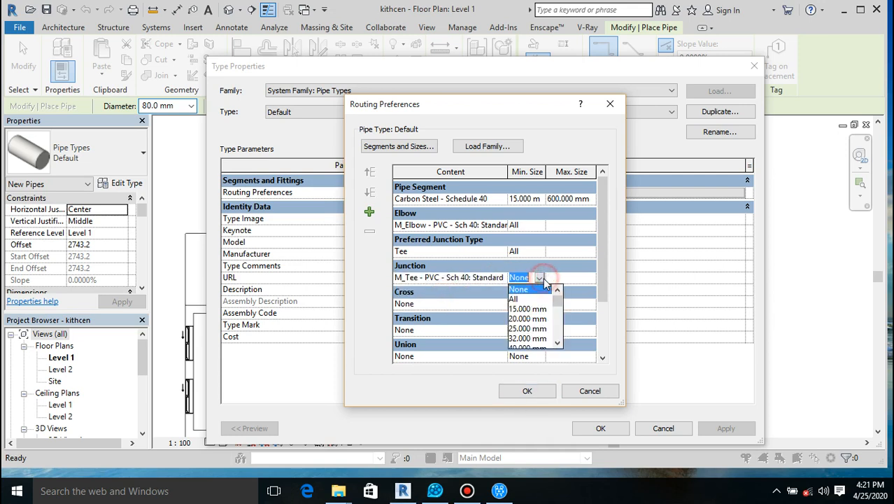
{"action": "left_click", "coordinate": [514, 299]}
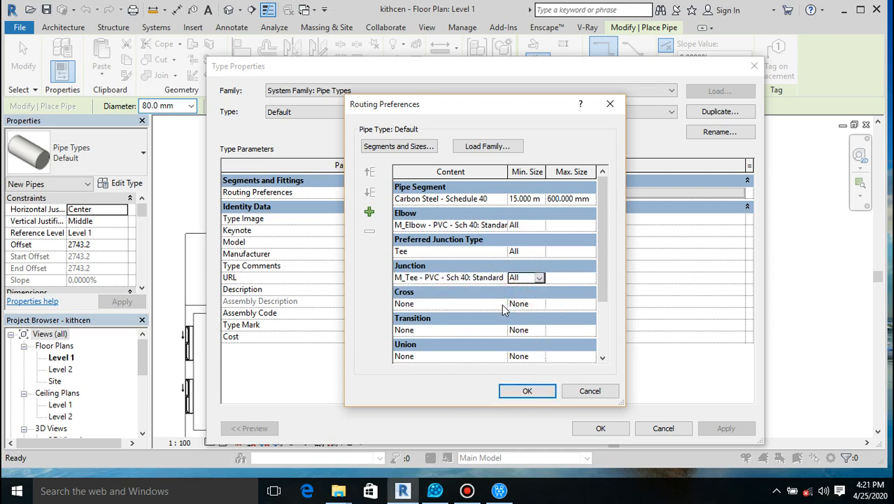
Assign M_Cross - PVC - Sch 40: Standard as the cross fitting and set its minimum size to All.
{"action": "left_click", "coordinate": [502, 305]}
{"action": "left_click", "coordinate": [500, 321]}
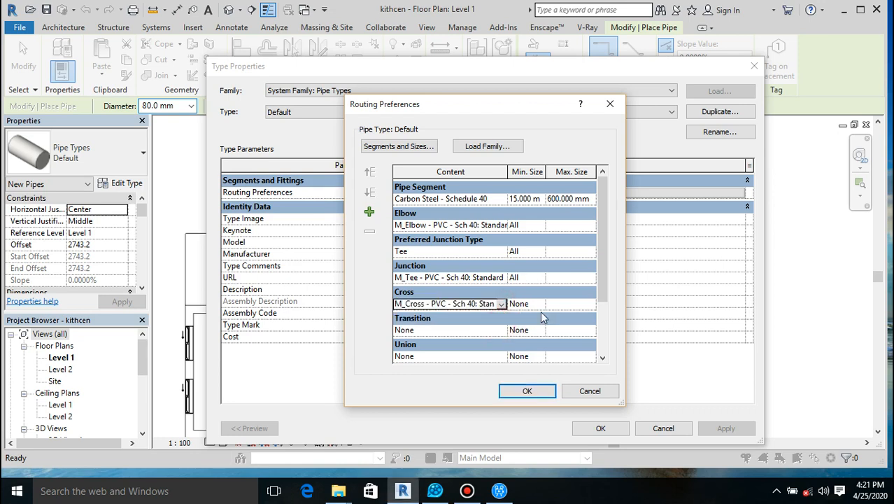
{"action": "left_click", "coordinate": [541, 303]}
{"action": "left_click", "coordinate": [519, 323]}
Assign M_Coupling Reducing - PVC - Sch 40: Standard as the transition fitting and set its minimum size to All.
{"action": "left_click", "coordinate": [503, 335]}
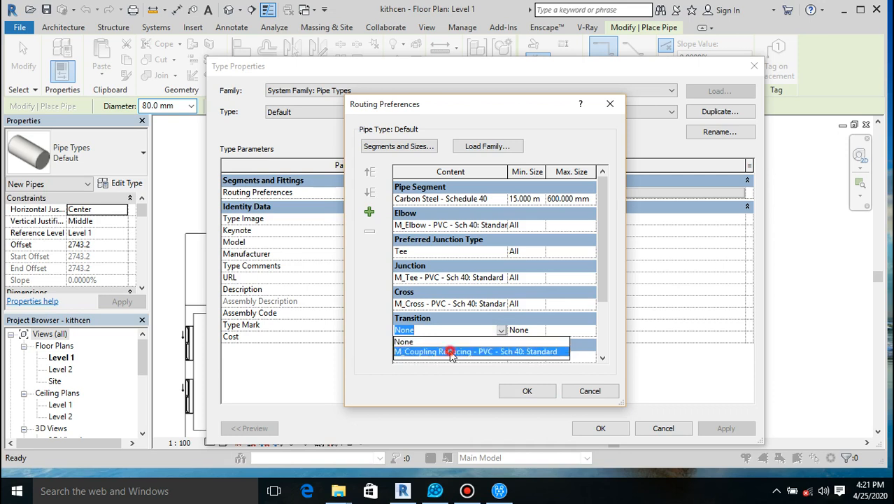
{"action": "left_click", "coordinate": [451, 354]}
{"action": "left_click", "coordinate": [541, 330]}
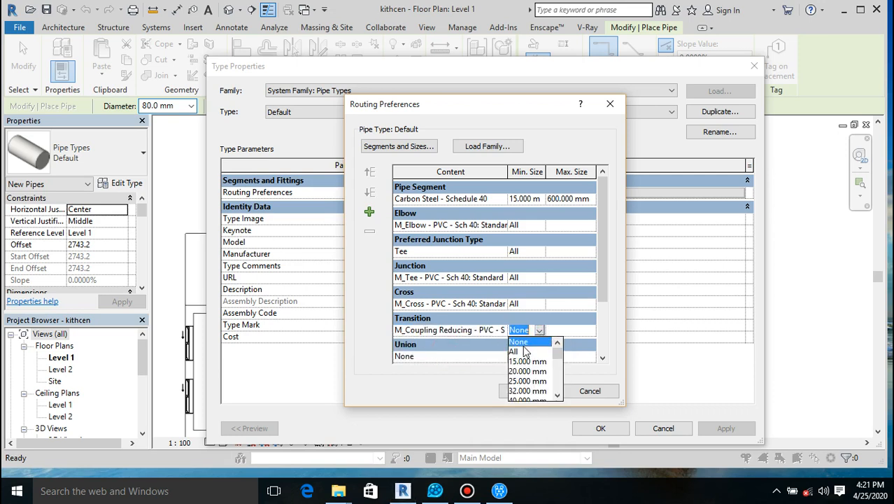
{"action": "left_click", "coordinate": [516, 351]}
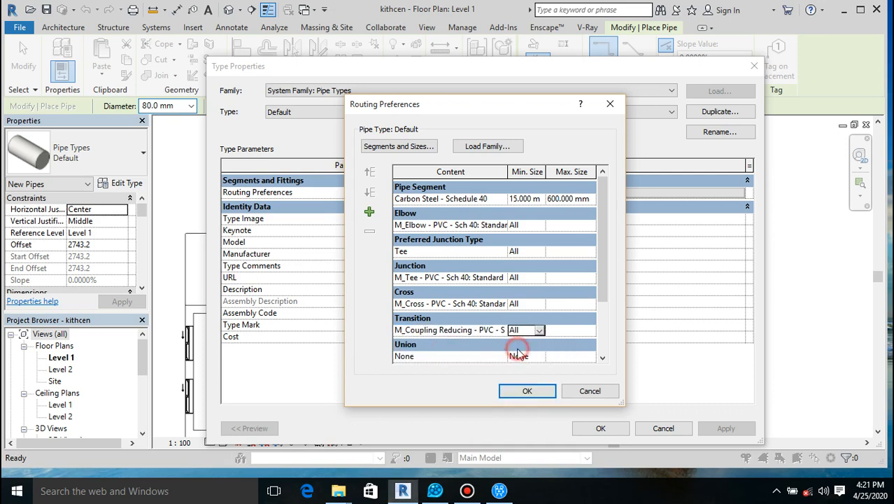
Assign M_Coupling - PVC - Sch 40: Standard as the union fitting and set its minimum size to All.
{"action": "left_click", "coordinate": [603, 357]}
{"action": "left_click", "coordinate": [602, 357]}
{"action": "left_click", "coordinate": [603, 358]}
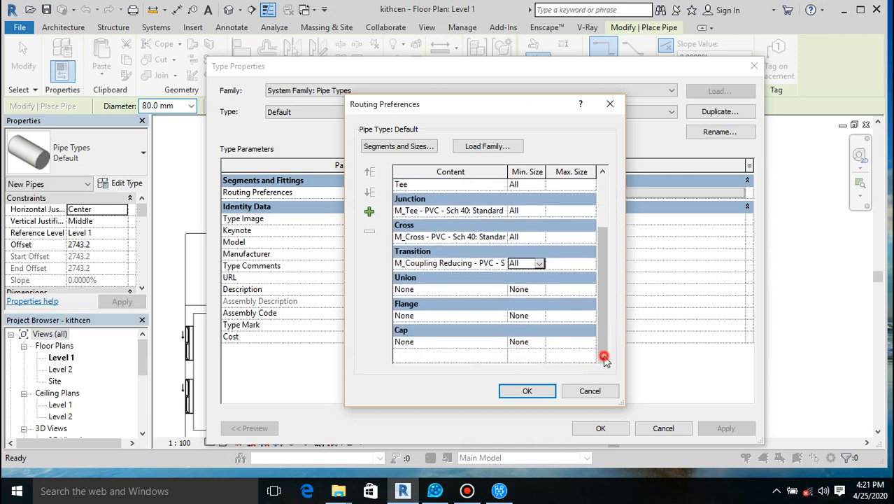
{"action": "left_click", "coordinate": [500, 289]}
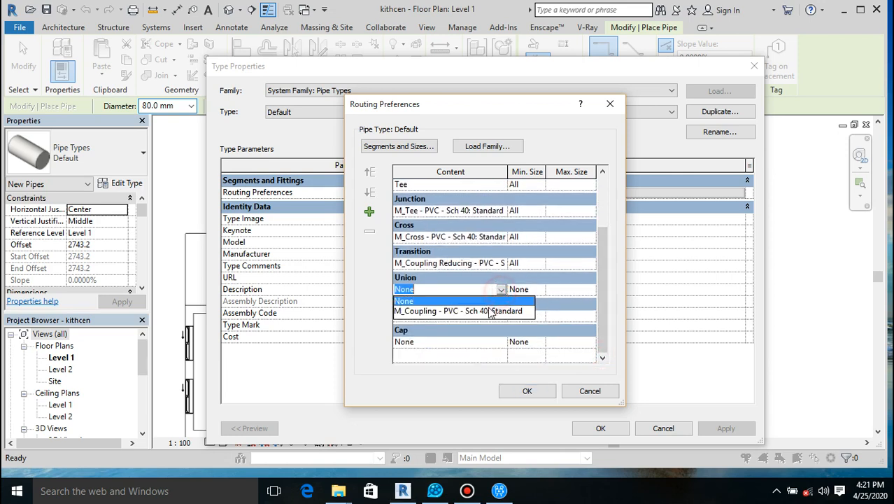
{"action": "left_click", "coordinate": [488, 314]}
{"action": "left_click", "coordinate": [540, 291]}
{"action": "left_click", "coordinate": [539, 292]}
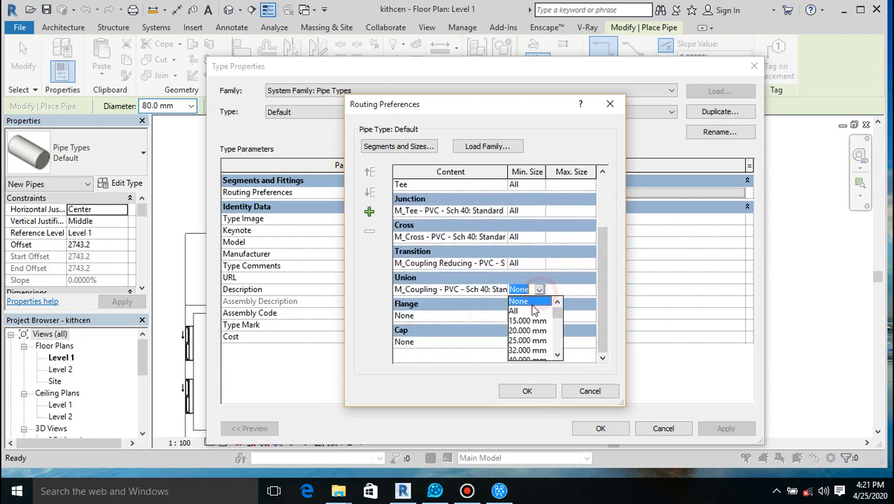
{"action": "left_click", "coordinate": [514, 312]}
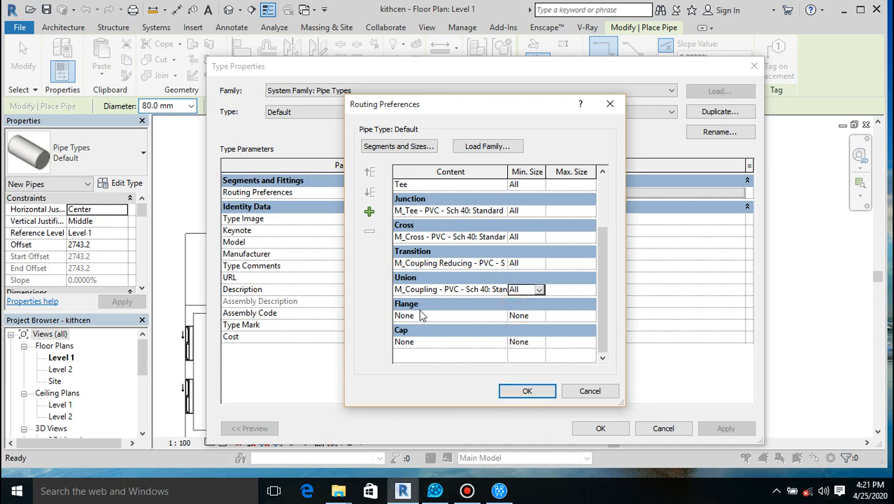
Assign M_Cap - PVC - Sch 40: Standard as the cap with minimum size All, then accept the routing preferences and type properties.
{"action": "left_click", "coordinate": [505, 316]}
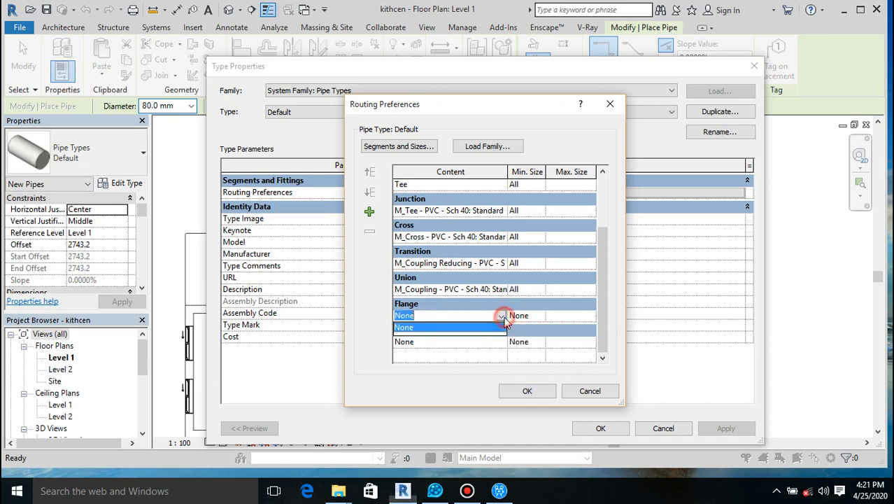
{"action": "left_click", "coordinate": [500, 342]}
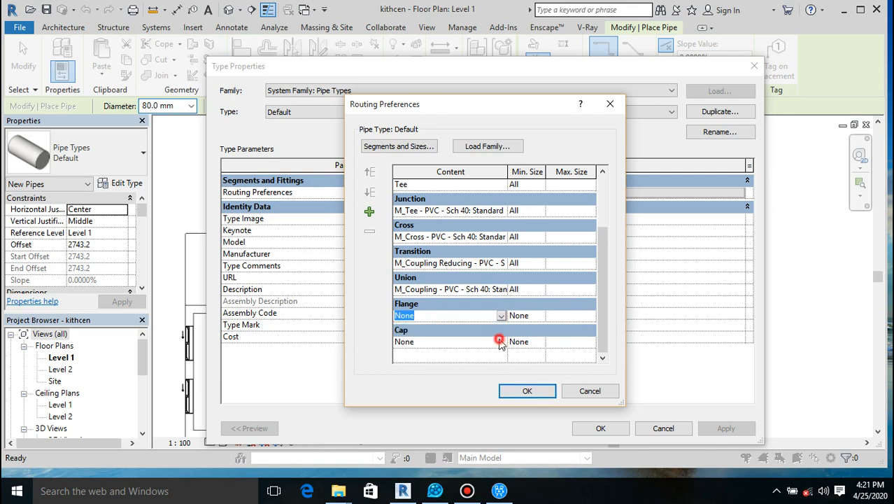
{"action": "left_click", "coordinate": [500, 343]}
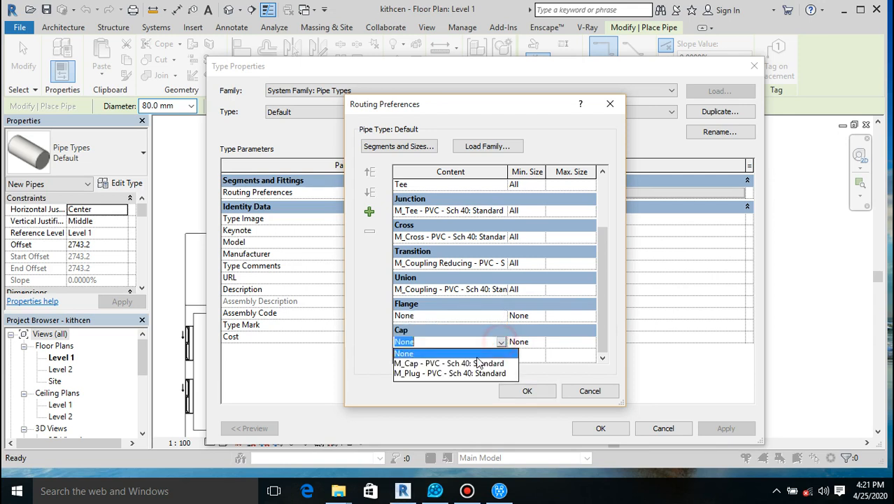
{"action": "left_click", "coordinate": [434, 363]}
{"action": "left_click", "coordinate": [538, 344]}
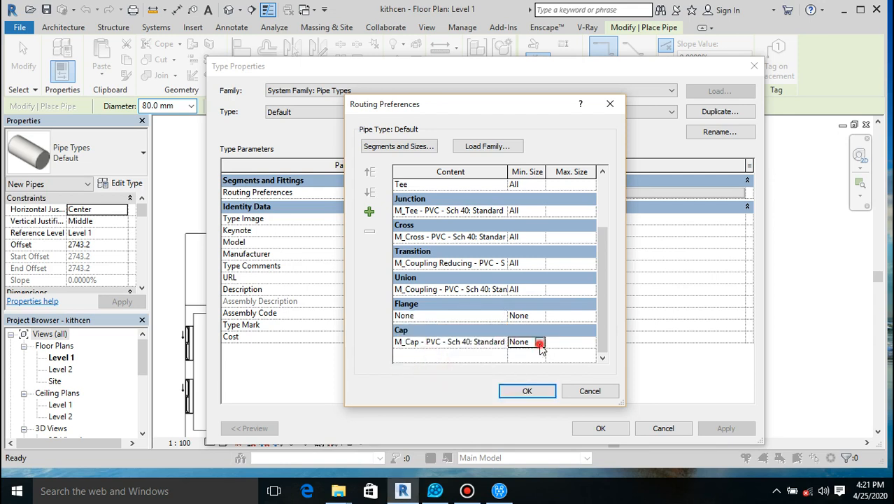
{"action": "left_click", "coordinate": [539, 341]}
{"action": "left_click", "coordinate": [521, 363]}
{"action": "left_click", "coordinate": [524, 392]}
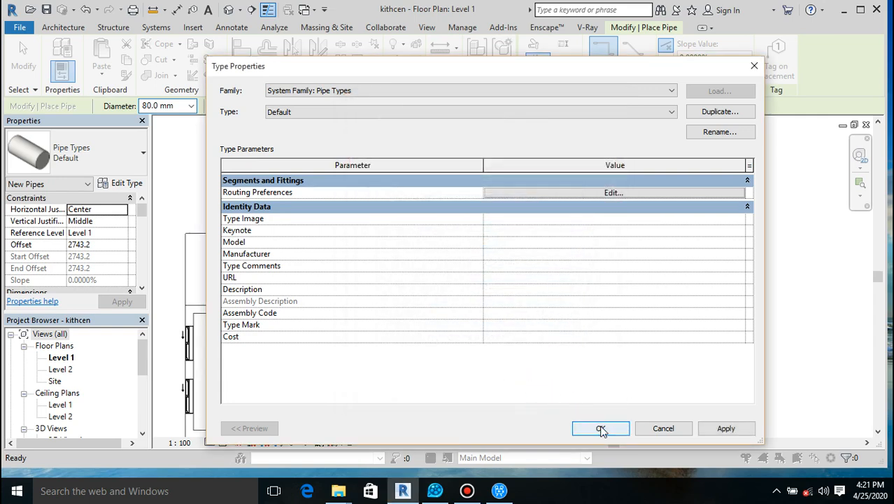
{"action": "left_click", "coordinate": [600, 427]}
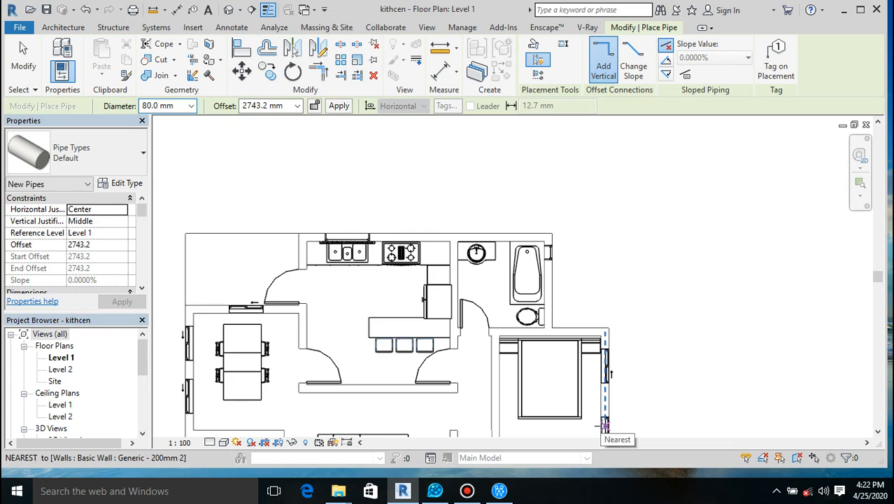
{"action": "key", "text": "Escape"}
{"action": "key", "text": "Escape"}
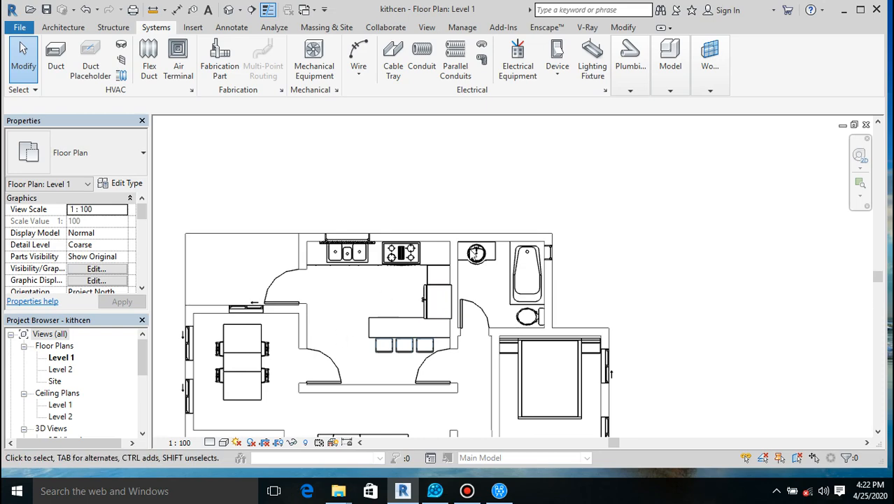
Start a 15 mm pipe from the bathtub's right-hand inlet connector and run it straight back into the wall behind the tub.
{"action": "scroll", "coordinate": [530, 230], "scroll_direction": "up", "scroll_amount": 3}
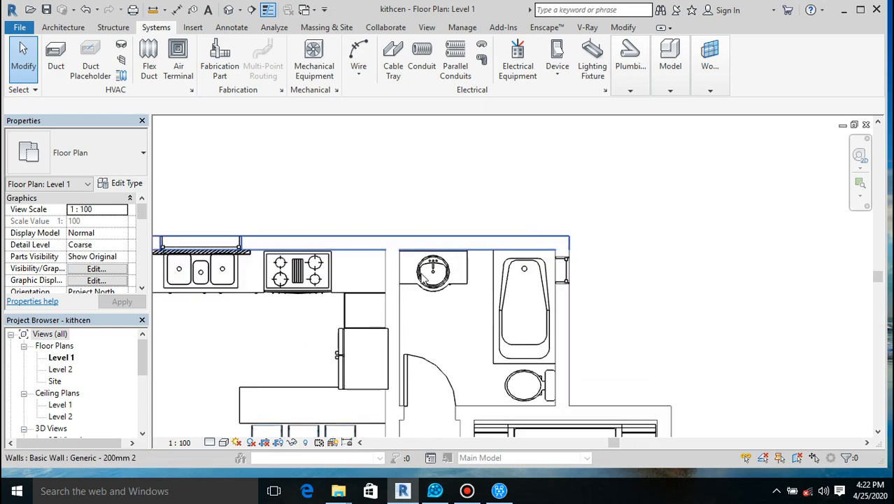
{"action": "scroll", "coordinate": [563, 215], "scroll_direction": "down", "scroll_amount": 2}
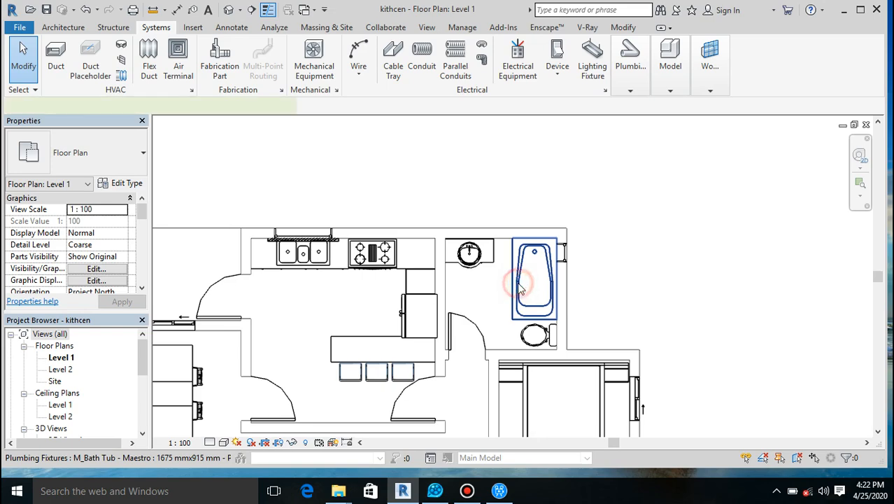
{"action": "left_click", "coordinate": [521, 279]}
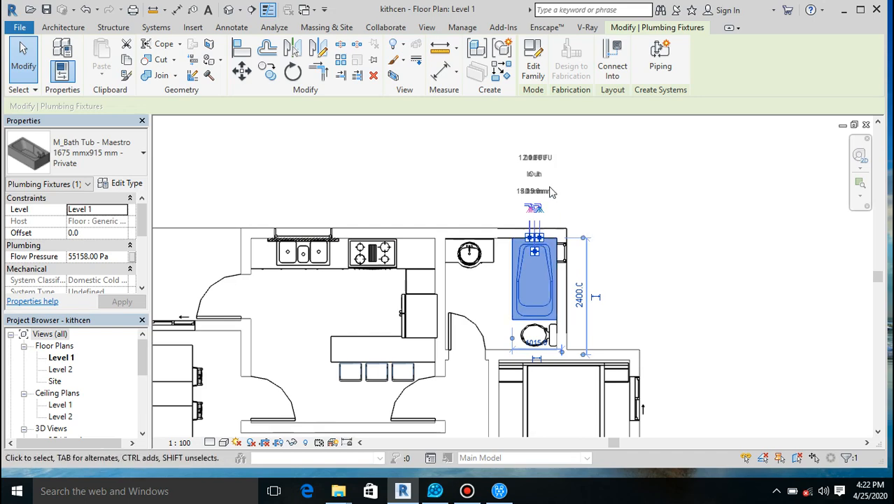
{"action": "scroll", "coordinate": [551, 191], "scroll_direction": "up", "scroll_amount": 3}
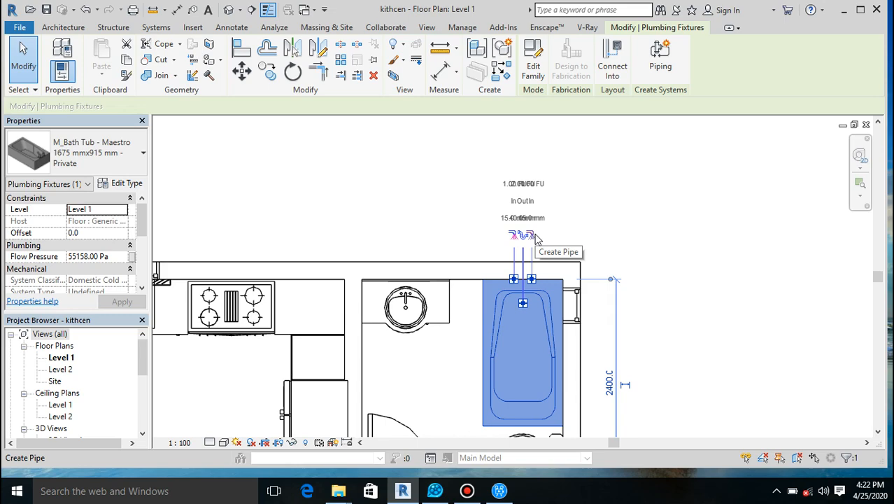
{"action": "left_click", "coordinate": [536, 240]}
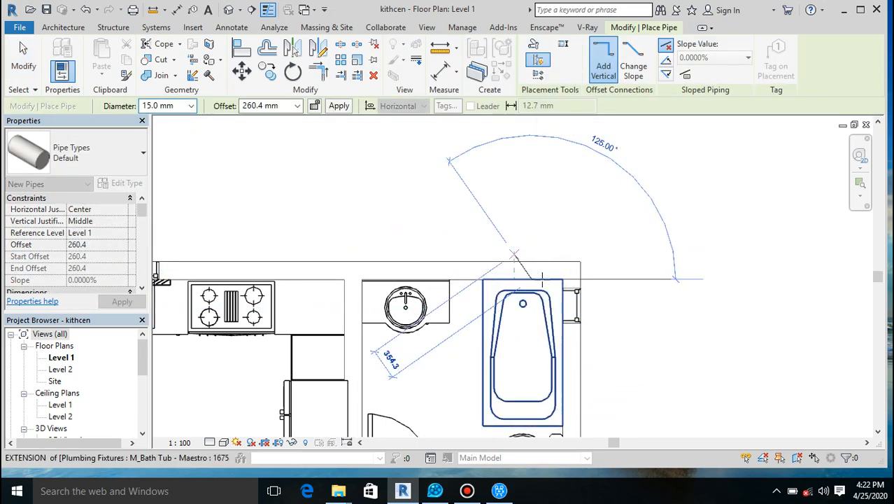
{"action": "scroll", "coordinate": [530, 297], "scroll_direction": "up", "scroll_amount": 3}
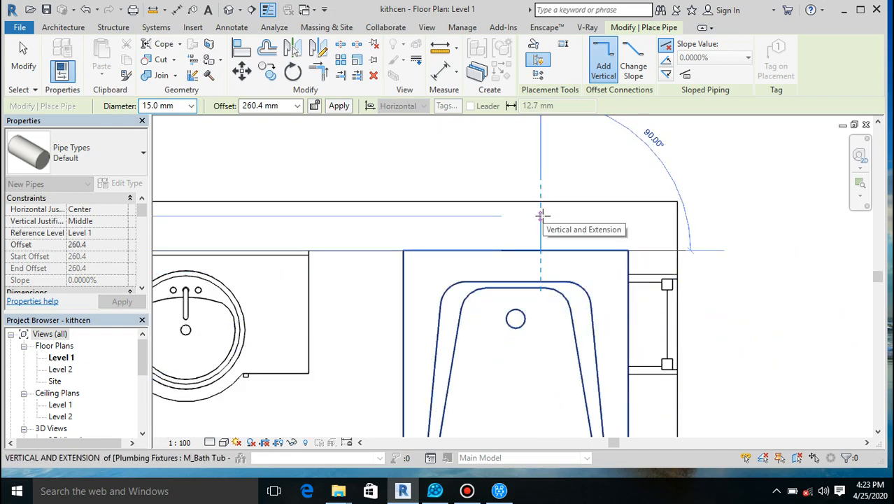
{"action": "left_click", "coordinate": [541, 215]}
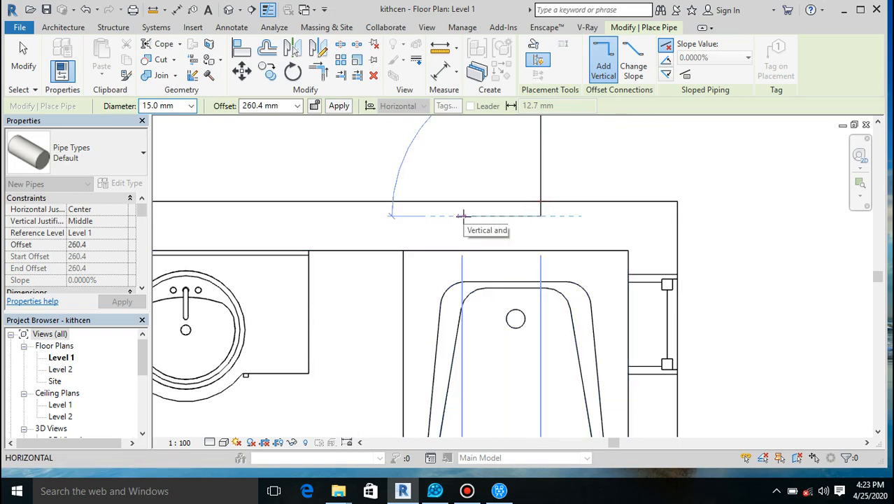
Continue the pipe inside the exterior wall past the kitchen sink, turn it outward beyond the wall, and finish the run.
{"action": "scroll", "coordinate": [461, 215], "scroll_direction": "down", "scroll_amount": 5}
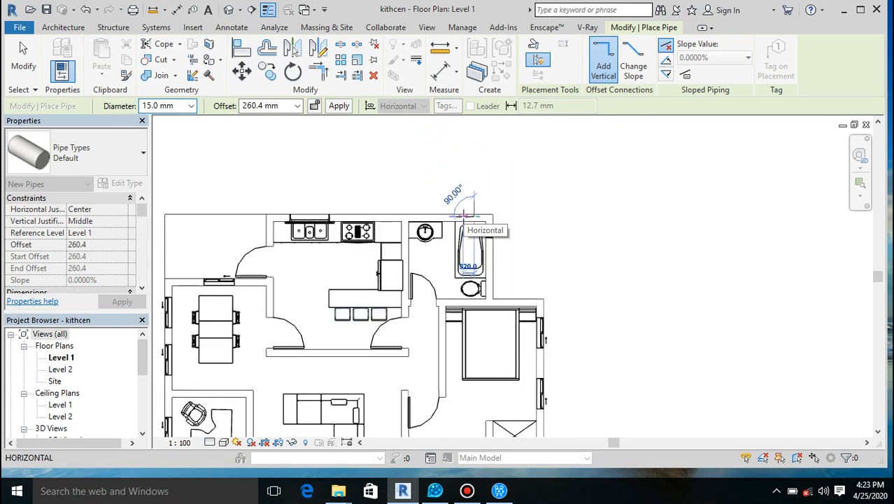
{"action": "scroll", "coordinate": [245, 212], "scroll_direction": "up", "scroll_amount": 5}
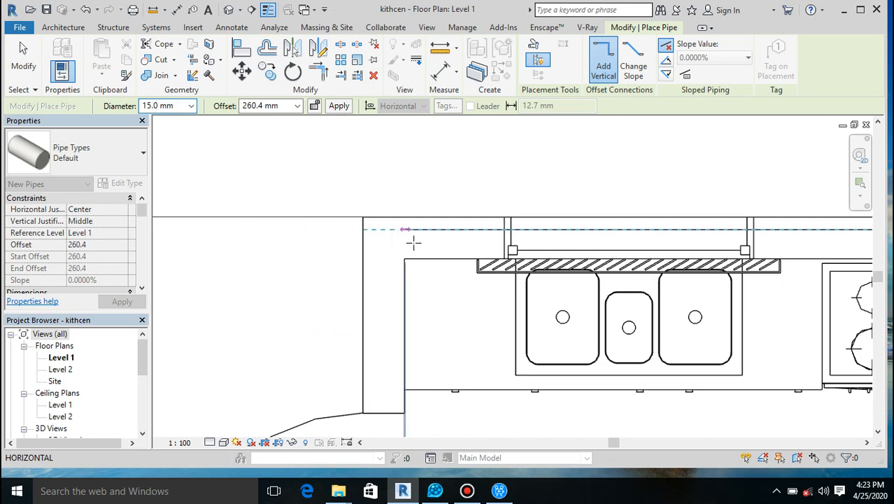
{"action": "left_click", "coordinate": [429, 230]}
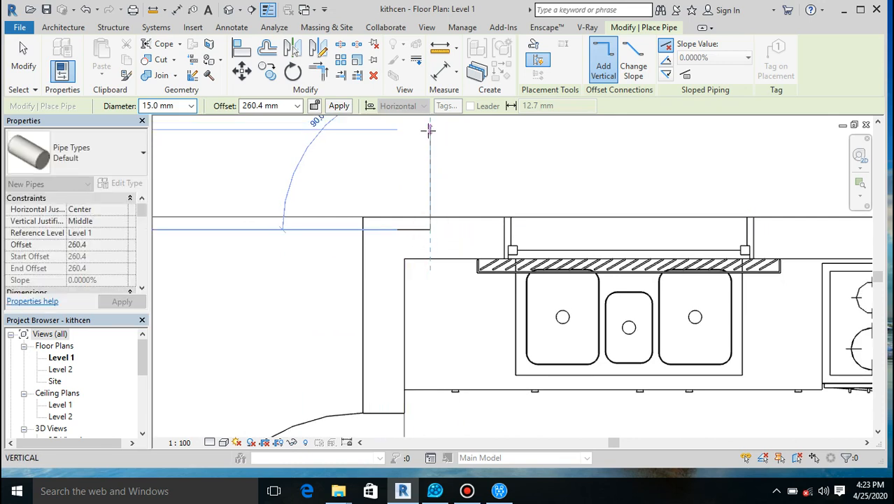
{"action": "left_click", "coordinate": [430, 130]}
{"action": "key", "text": "Escape"}
{"action": "key", "text": "Escape"}
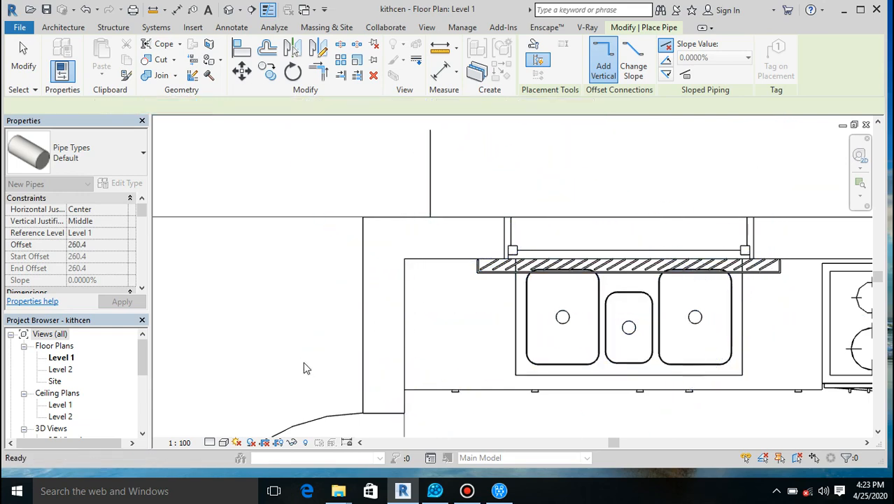
Set the floor plan's visual style to Wireframe, check the pipe run up to the bathtub, and end pipe placement.
{"action": "left_click", "coordinate": [224, 442]}
{"action": "left_click", "coordinate": [253, 363]}
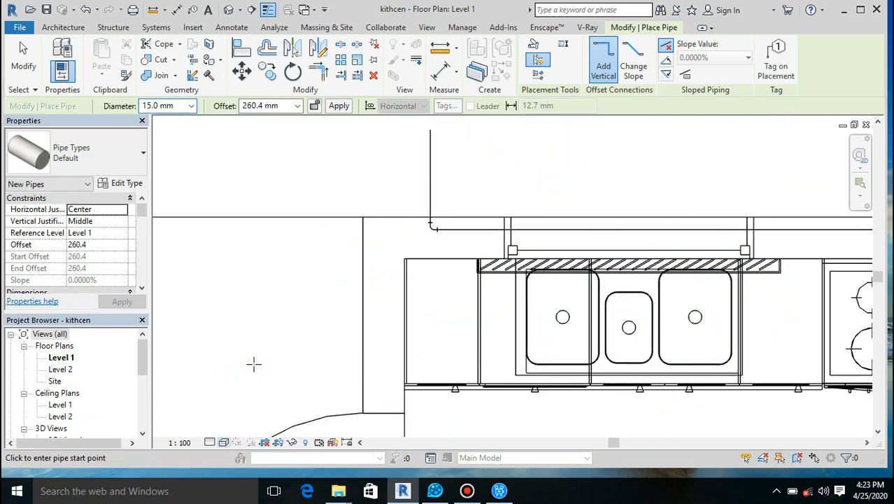
{"action": "scroll", "coordinate": [293, 208], "scroll_direction": "down", "scroll_amount": 5}
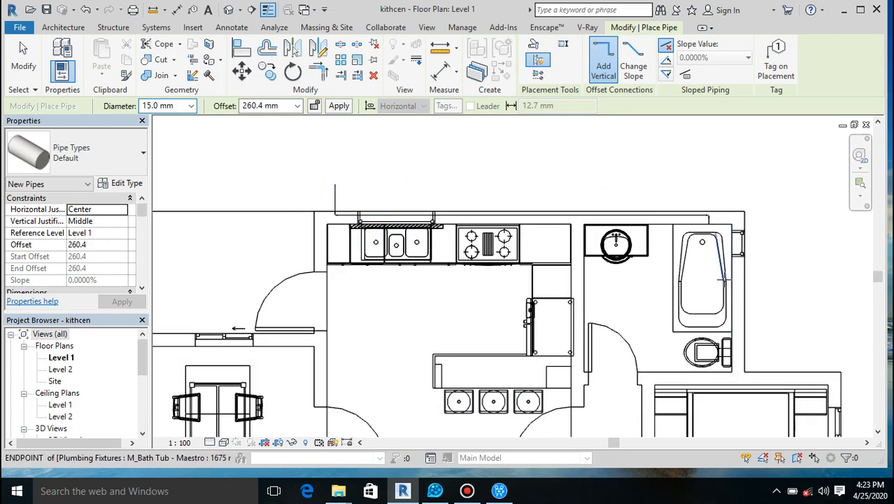
{"action": "scroll", "coordinate": [713, 231], "scroll_direction": "up", "scroll_amount": 4}
{"action": "scroll", "coordinate": [717, 224], "scroll_direction": "up", "scroll_amount": 3}
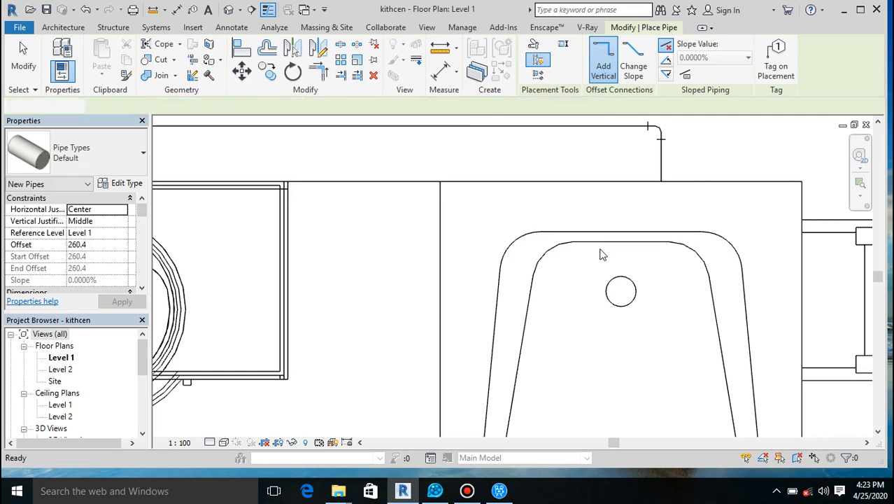
{"action": "key", "text": "Escape"}
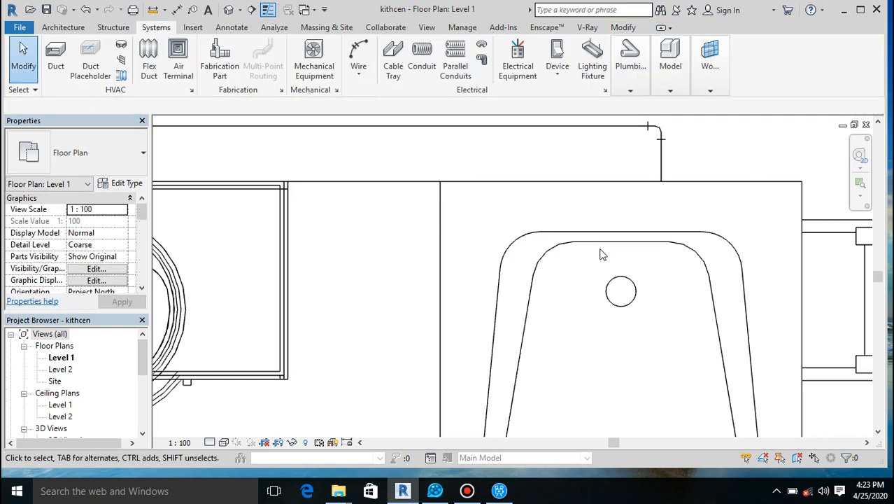
Select the pipe inside the wall behind the bathtub to inspect its offset, and clear the selection.
{"action": "left_click", "coordinate": [538, 127]}
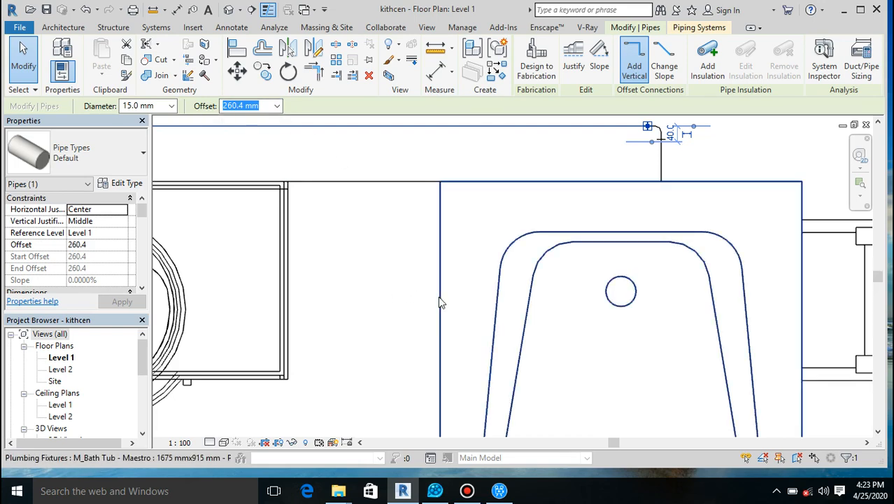
{"action": "scroll", "coordinate": [439, 297], "scroll_direction": "down", "scroll_amount": 3}
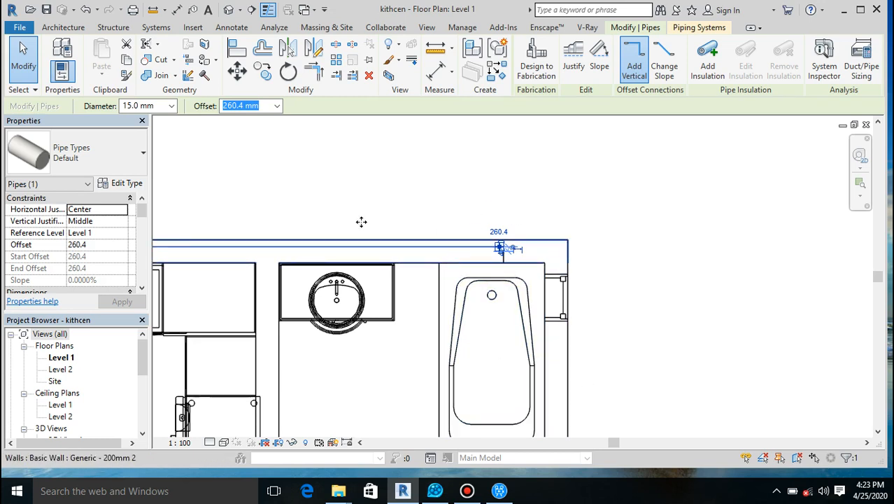
{"action": "key", "text": "Escape"}
{"action": "key", "text": "Escape"}
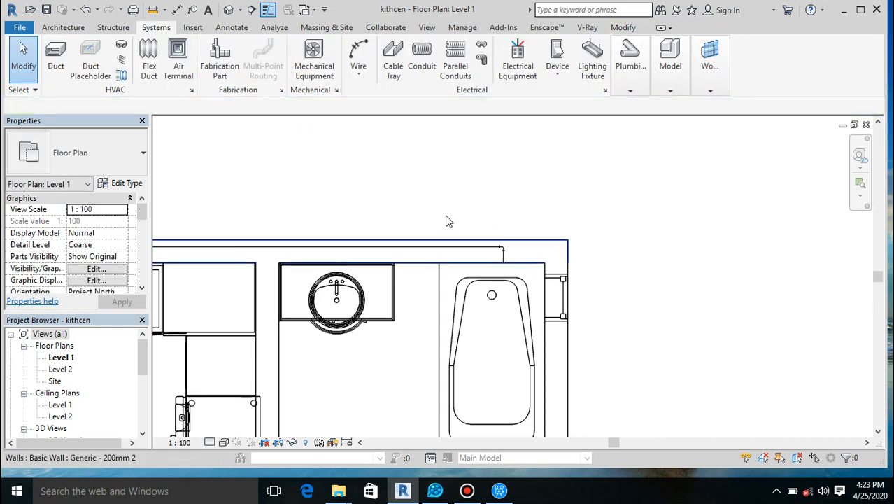
Start a 15 mm pipe from the water closet's inlet connector and run it straight back into the middle of the exterior wall.
{"action": "scroll", "coordinate": [449, 222], "scroll_direction": "down", "scroll_amount": 3}
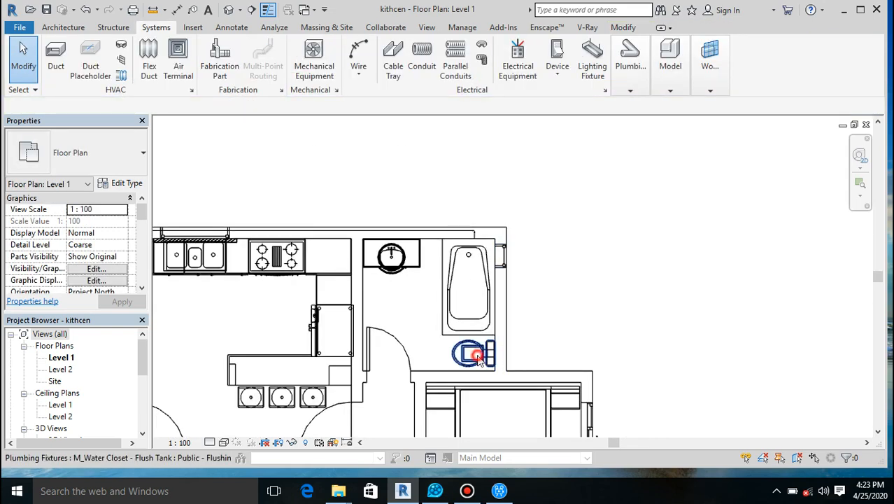
{"action": "left_click", "coordinate": [478, 356]}
{"action": "scroll", "coordinate": [516, 346], "scroll_direction": "up", "scroll_amount": 4}
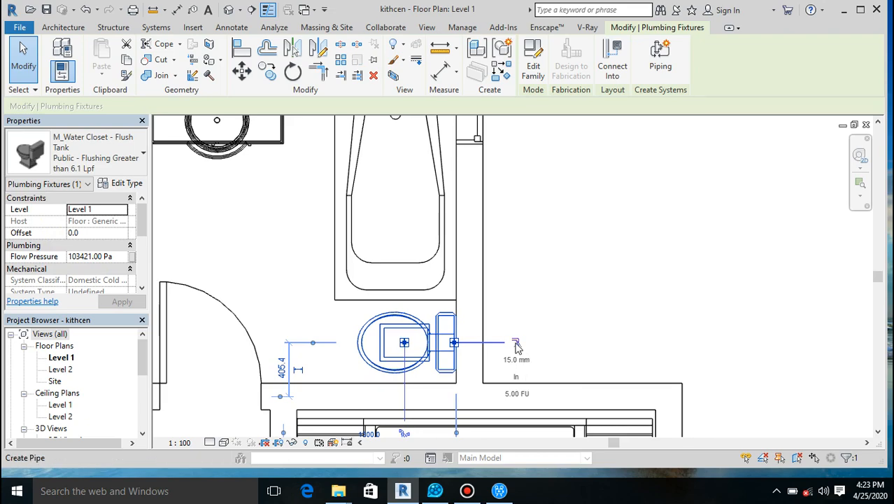
{"action": "left_click", "coordinate": [515, 344]}
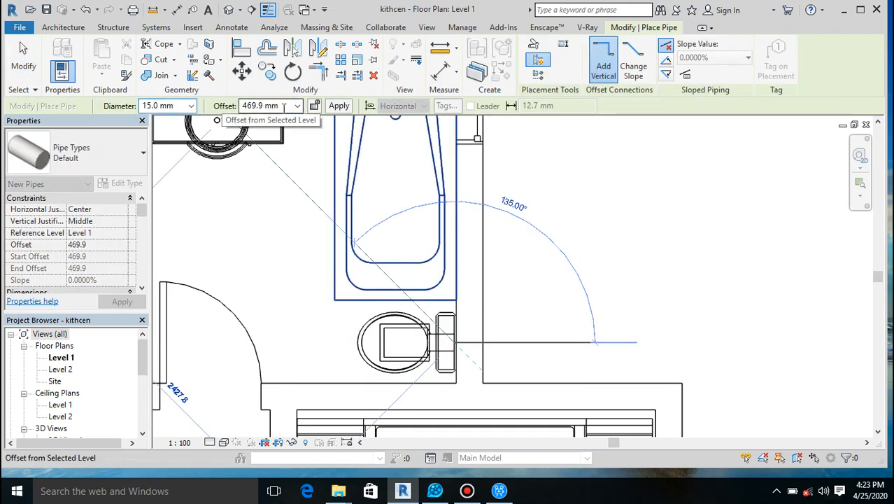
{"action": "scroll", "coordinate": [470, 341], "scroll_direction": "up", "scroll_amount": 3}
{"action": "scroll", "coordinate": [470, 341], "scroll_direction": "up", "scroll_amount": 2}
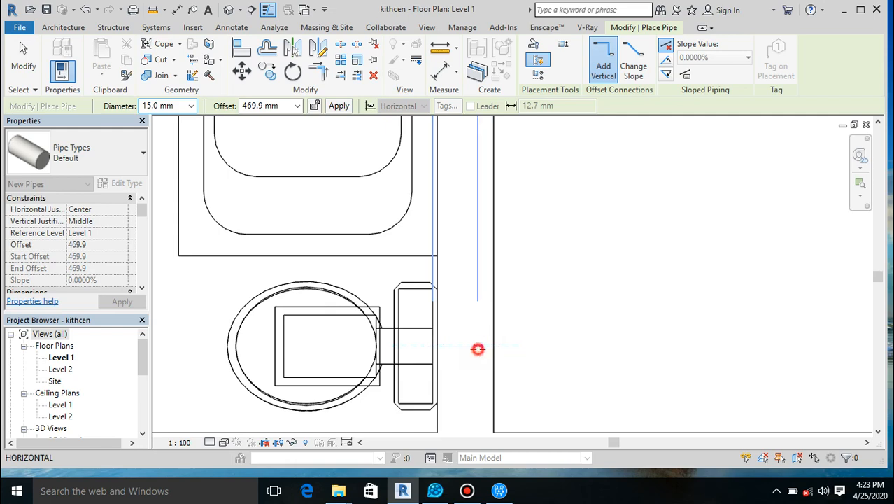
{"action": "left_click", "coordinate": [477, 348]}
Continue the water closet's pipe inside the exterior side wall, past the window, to the corner beside the bathtub.
{"action": "scroll", "coordinate": [472, 330], "scroll_direction": "down", "scroll_amount": 3}
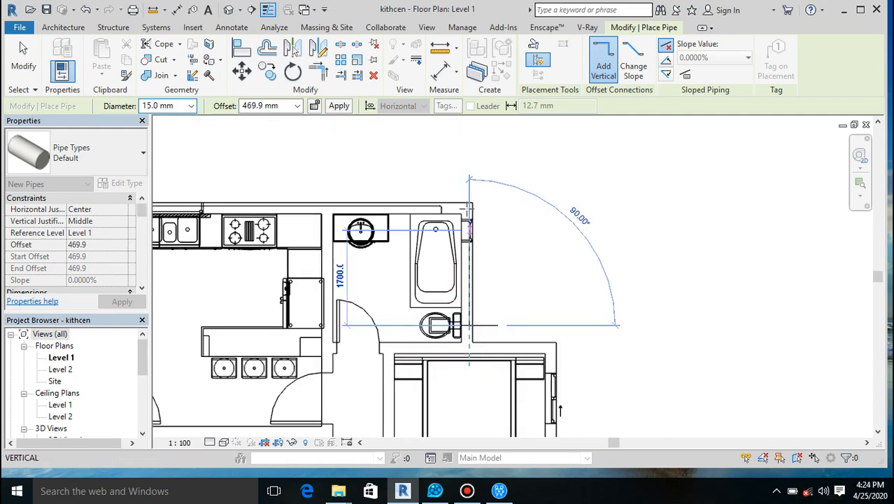
{"action": "scroll", "coordinate": [469, 209], "scroll_direction": "up", "scroll_amount": 4}
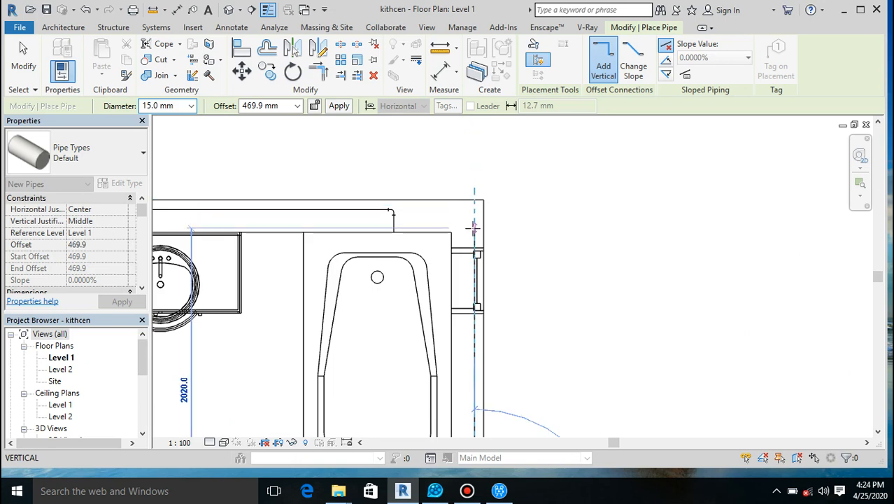
{"action": "scroll", "coordinate": [474, 227], "scroll_direction": "up", "scroll_amount": 3}
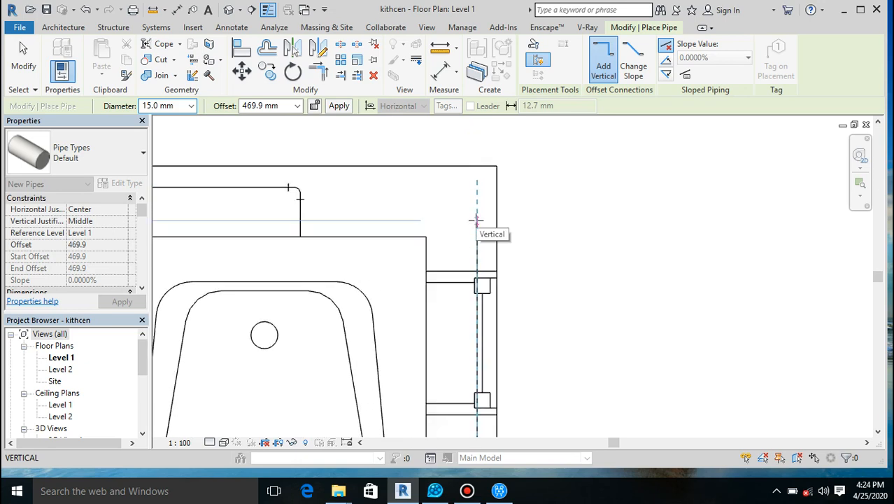
{"action": "left_click", "coordinate": [477, 219]}
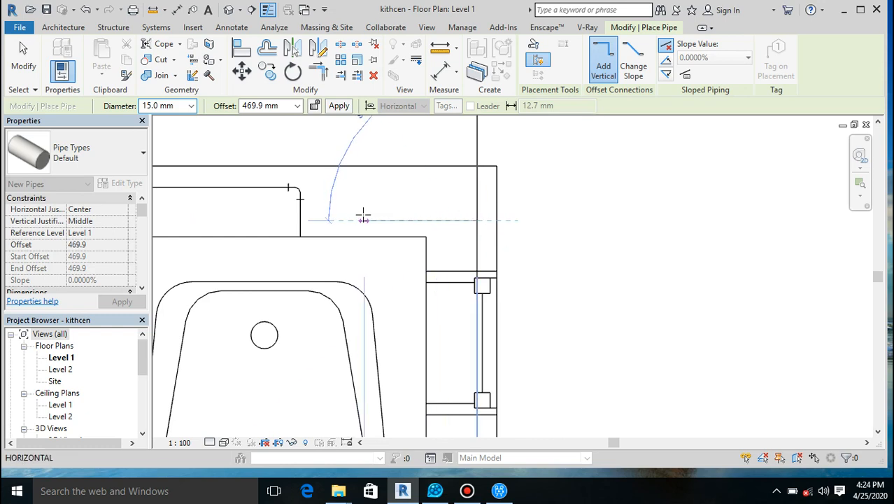
Set the pipe offset to 260.4 mm and join the run from the corner to the bathtub's supply pipe.
{"action": "left_click", "coordinate": [286, 107]}
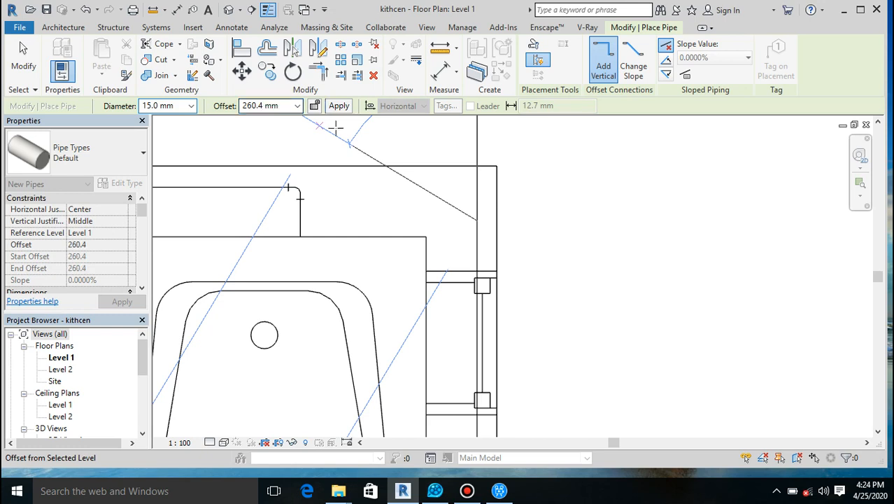
{"action": "left_click", "coordinate": [300, 221]}
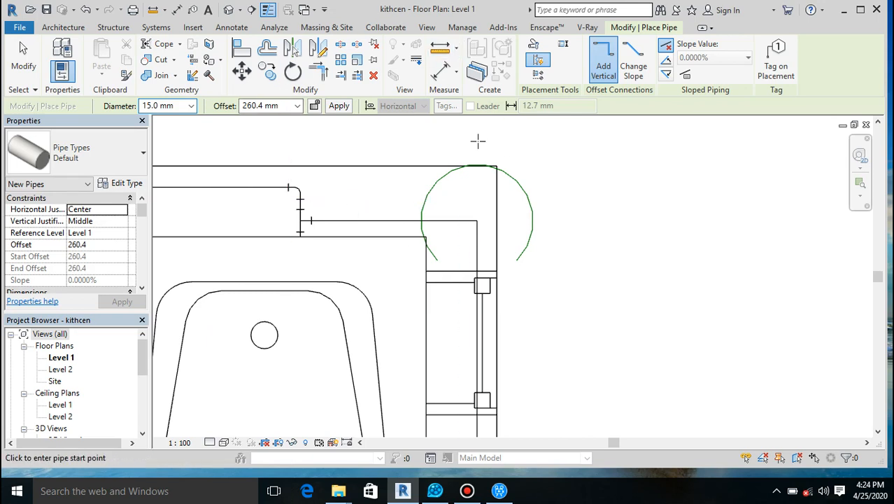
{"action": "scroll", "coordinate": [555, 191], "scroll_direction": "down", "scroll_amount": 2}
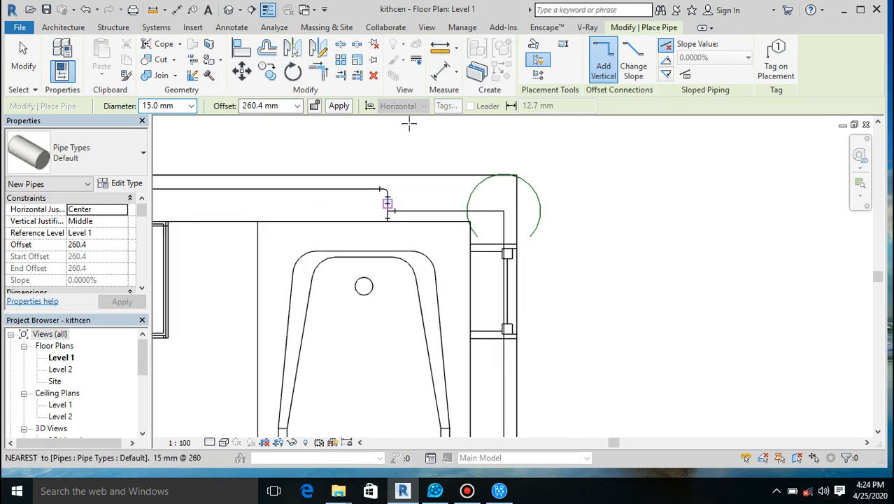
Open the default 3D view, end pipe placement, and select all Generic - 200mm 2 walls in the entire project.
{"action": "left_click", "coordinate": [228, 10]}
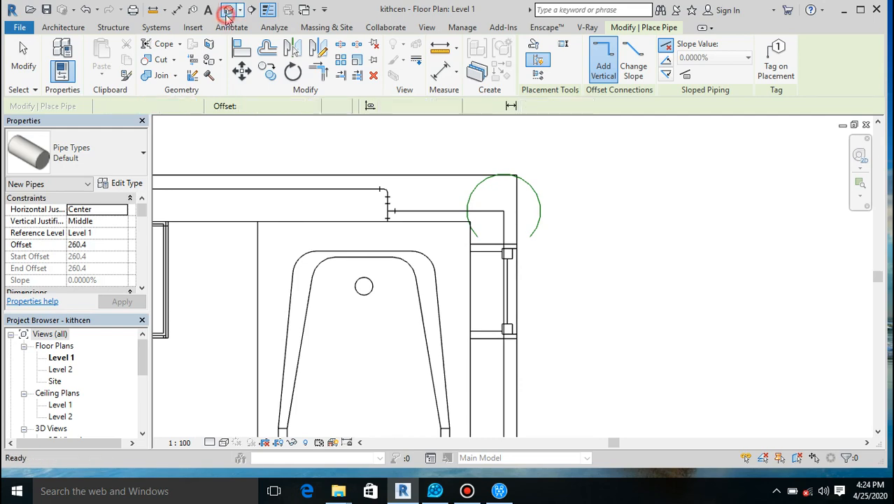
{"action": "key", "text": "Escape"}
{"action": "key", "text": "Escape"}
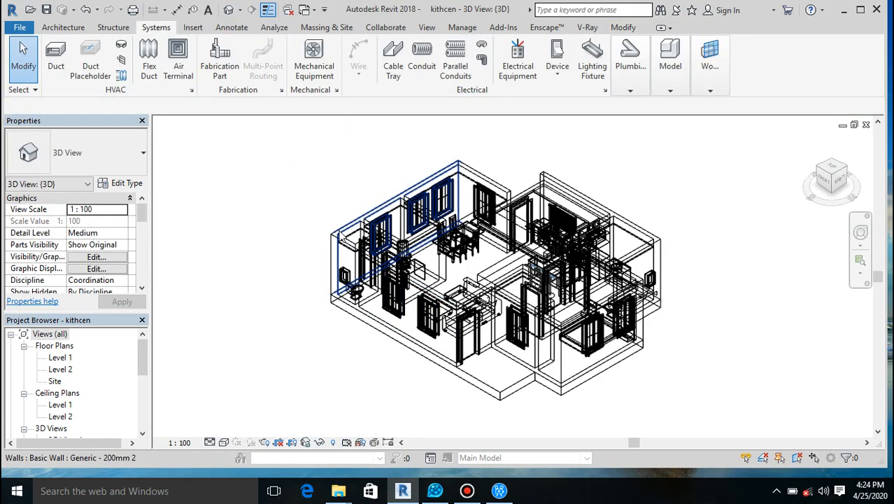
{"action": "left_click", "coordinate": [339, 231]}
{"action": "right_click", "coordinate": [291, 234]}
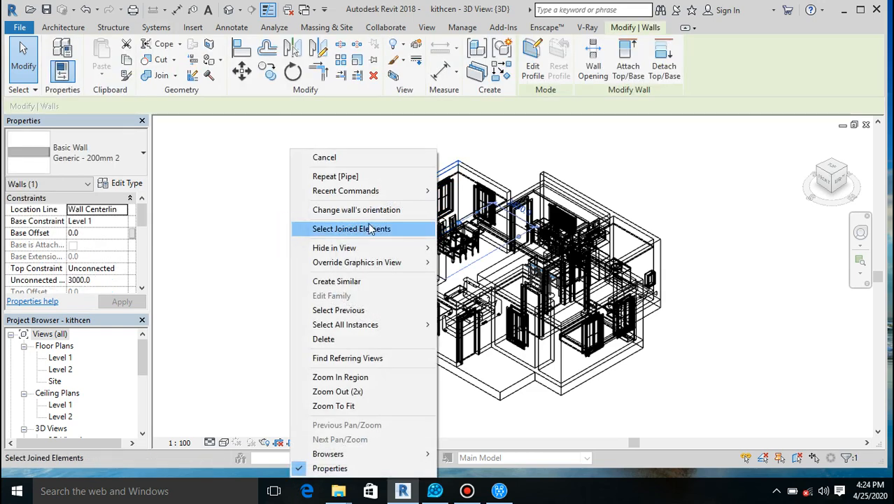
{"action": "mouse_move", "coordinate": [410, 325]}
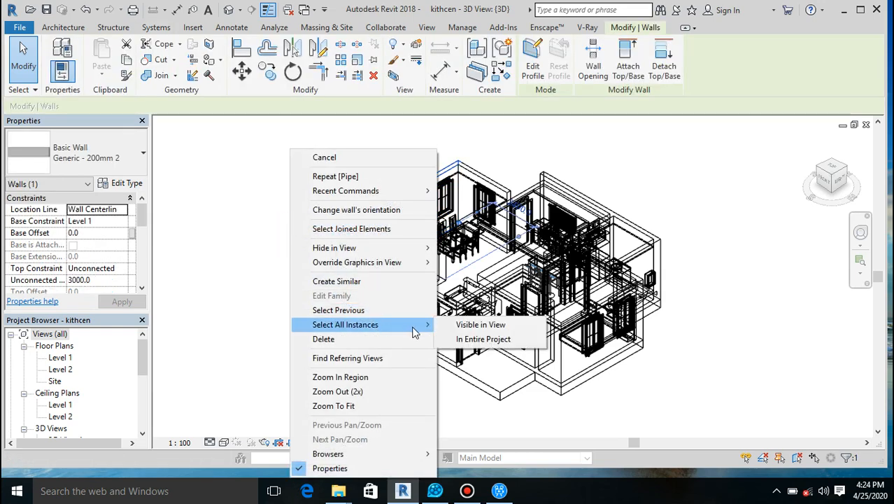
{"action": "left_click", "coordinate": [439, 339]}
Override the selected walls' graphics by element in this view with a surface transparency of 80.
{"action": "right_click", "coordinate": [195, 235]}
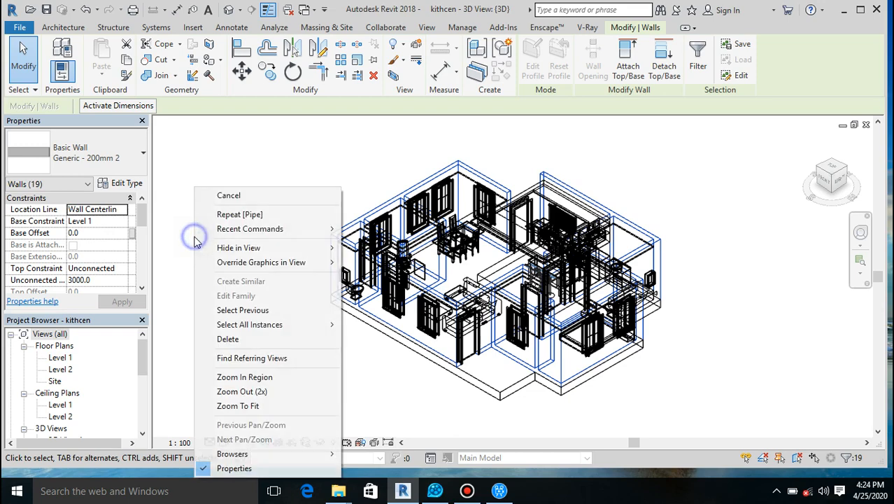
{"action": "mouse_move", "coordinate": [267, 262]}
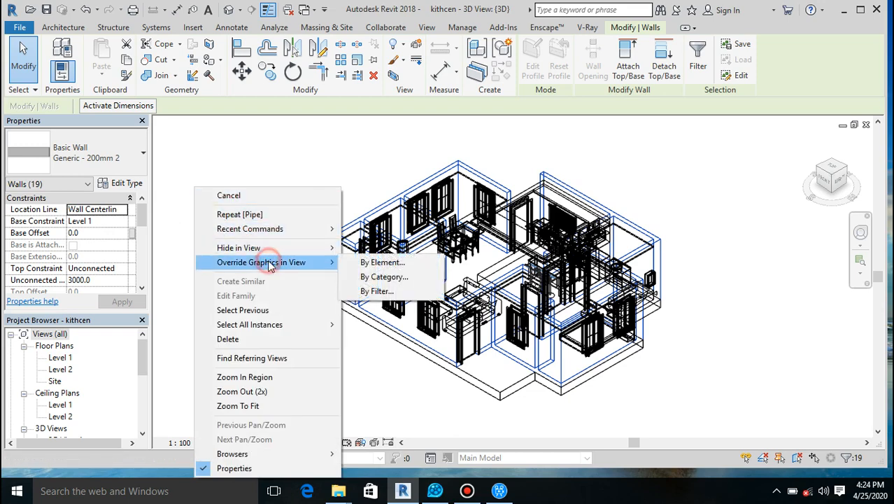
{"action": "left_click", "coordinate": [409, 263]}
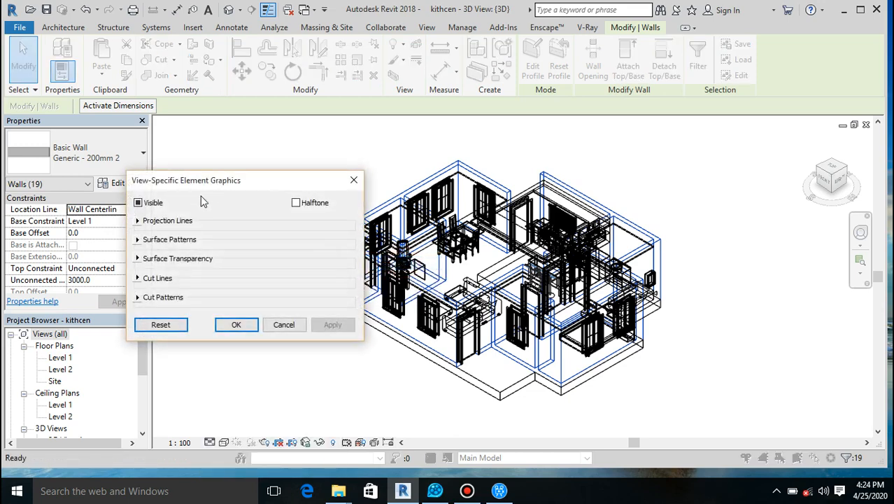
{"action": "left_click", "coordinate": [136, 259]}
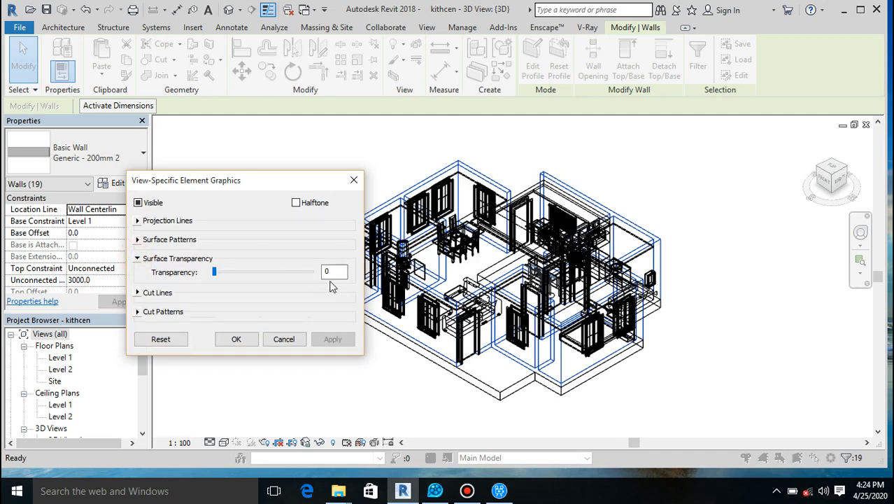
{"action": "left_click_drag", "start_coordinate": [299, 271], "coordinate": [300, 273]}
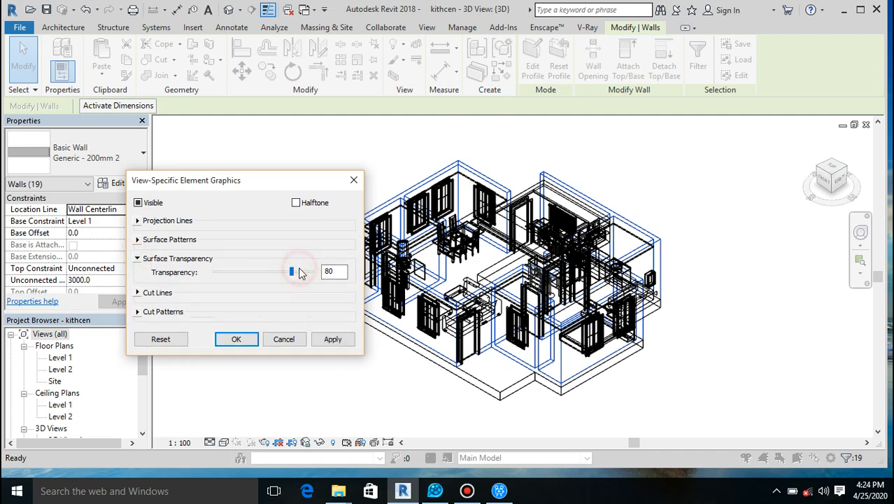
{"action": "left_click", "coordinate": [237, 339]}
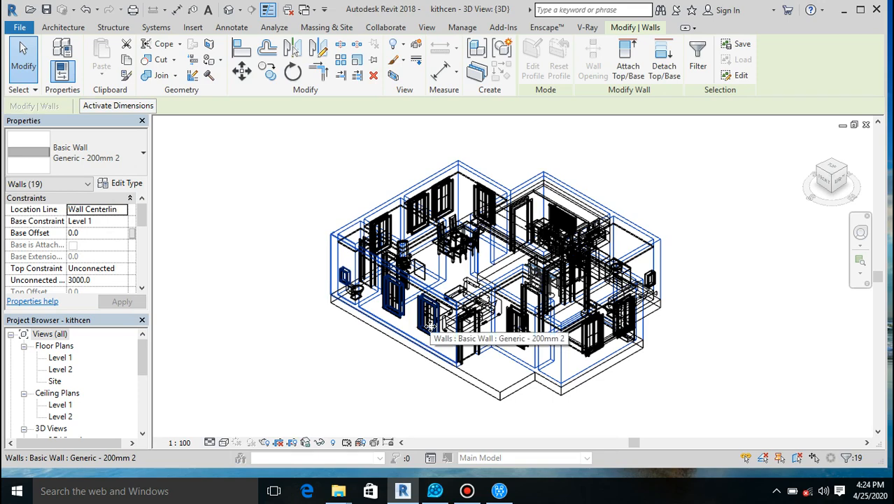
Set the 3D view's visual style to Hidden Line and clear the wall selection.
{"action": "left_click", "coordinate": [224, 442]}
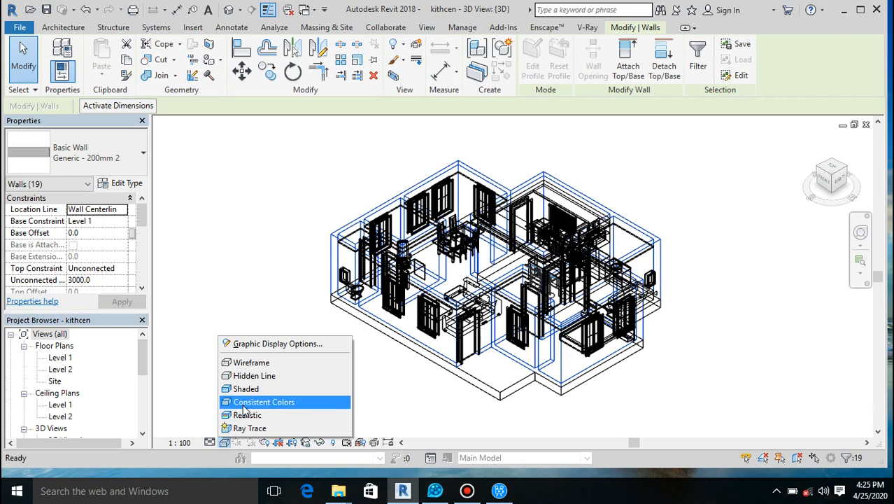
{"action": "left_click", "coordinate": [245, 376]}
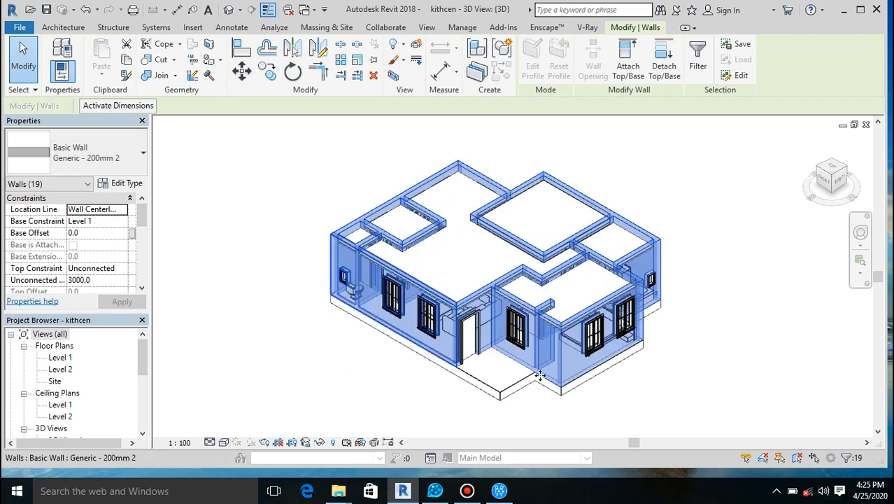
{"action": "left_click", "coordinate": [760, 331]}
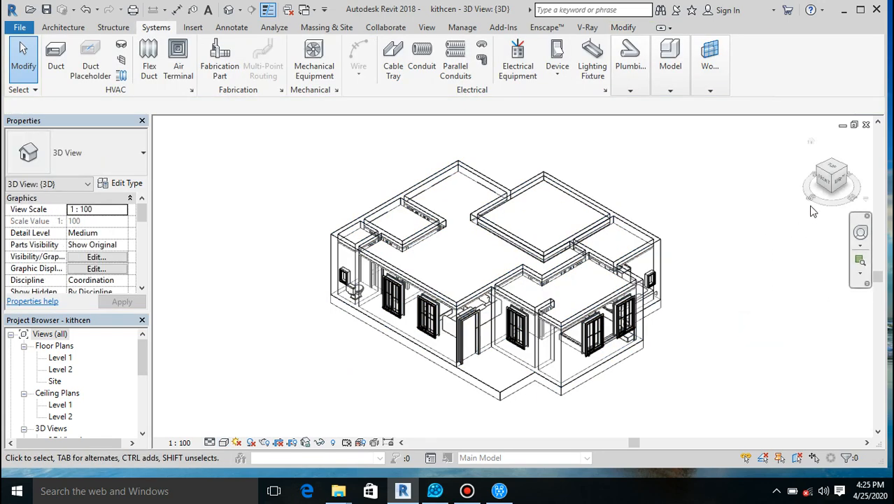
Set the 3D view's detail level to Fine and inspect the pipe fittings around the bathtub corner.
{"action": "left_click_drag", "start_coordinate": [827, 181], "coordinate": [749, 175]}
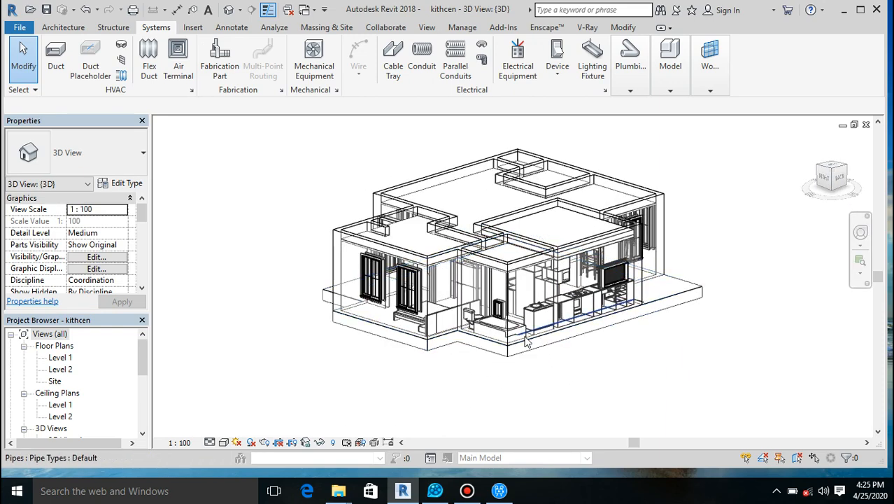
{"action": "scroll", "coordinate": [526, 341], "scroll_direction": "up", "scroll_amount": 5}
{"action": "scroll", "coordinate": [526, 341], "scroll_direction": "up", "scroll_amount": 2}
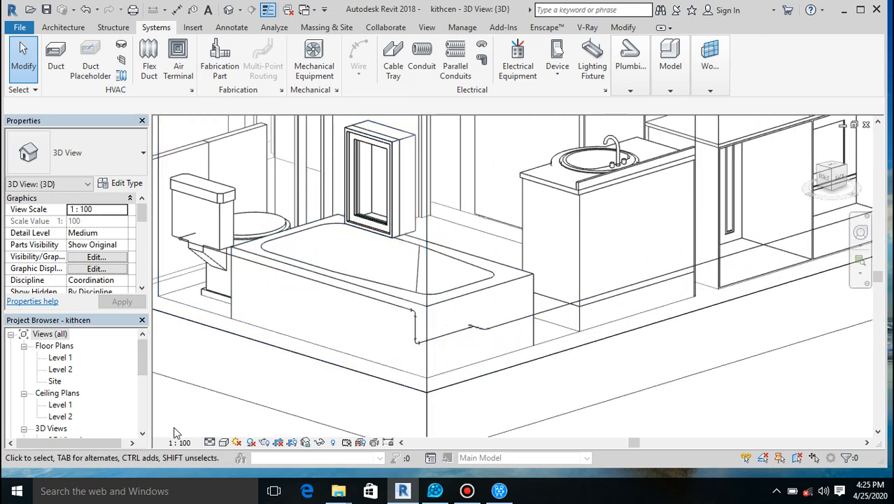
{"action": "left_click", "coordinate": [209, 442]}
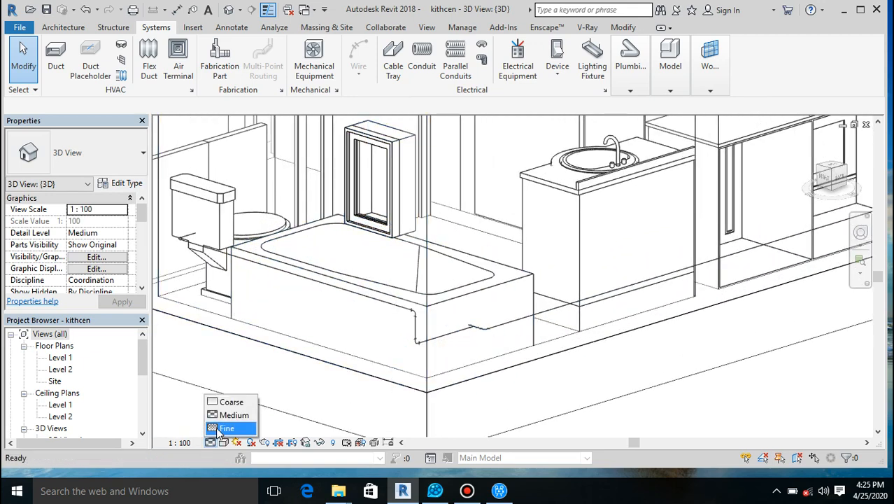
{"action": "left_click", "coordinate": [223, 426]}
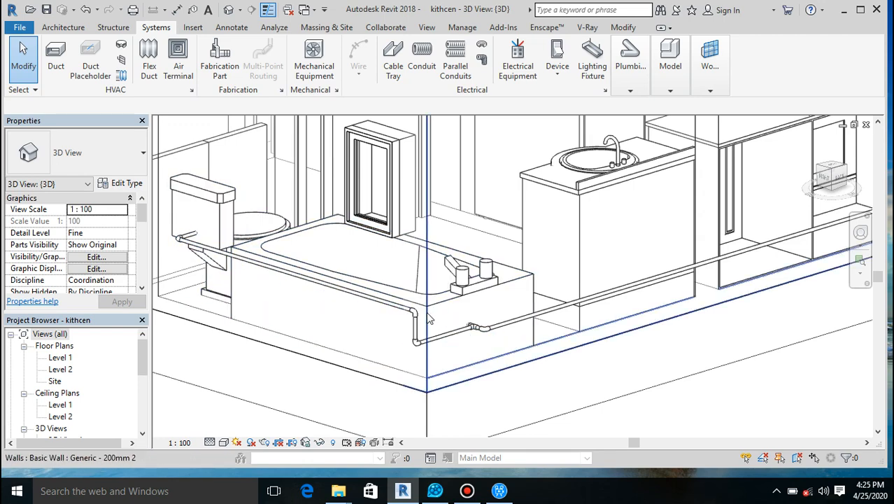
{"action": "scroll", "coordinate": [501, 327], "scroll_direction": "up", "scroll_amount": 2}
{"action": "scroll", "coordinate": [501, 327], "scroll_direction": "up", "scroll_amount": 1}
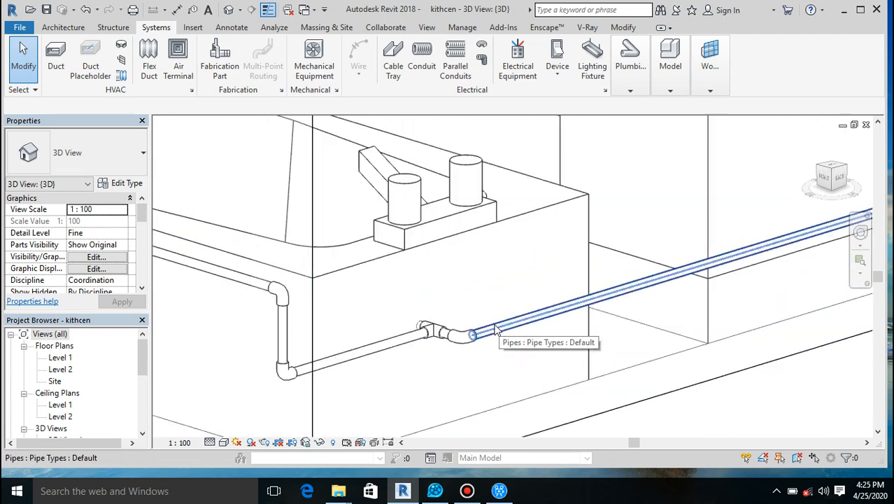
{"action": "scroll", "coordinate": [397, 328], "scroll_direction": "up", "scroll_amount": 2}
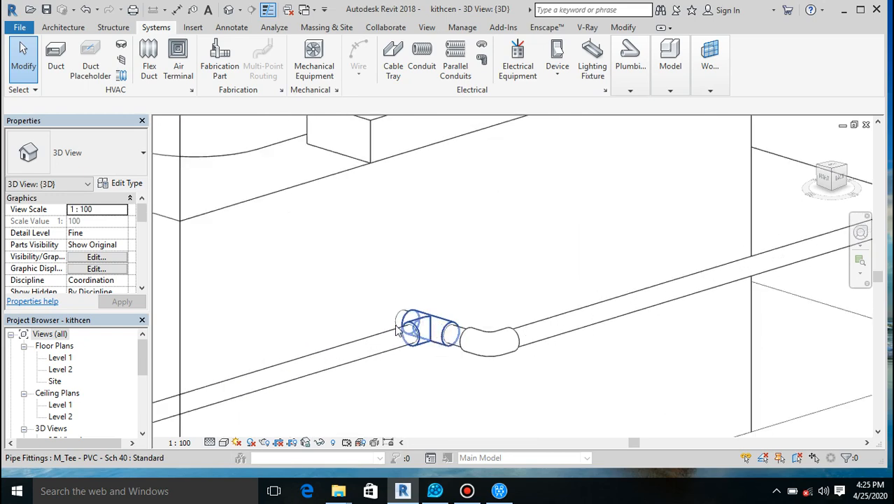
{"action": "scroll", "coordinate": [500, 277], "scroll_direction": "down", "scroll_amount": 3}
{"action": "scroll", "coordinate": [500, 278], "scroll_direction": "down", "scroll_amount": 4}
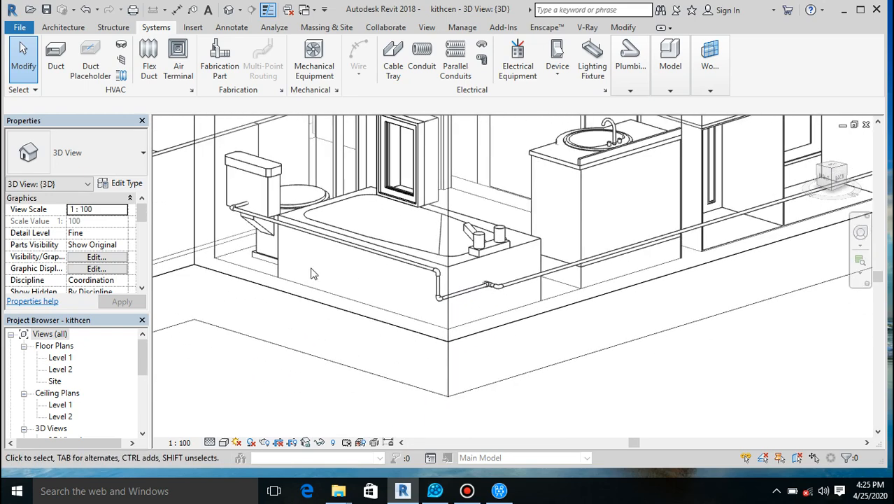
Open the Level 1 floor plan and select the round vanity in the bathroom.
{"action": "double_click", "coordinate": [60, 358]}
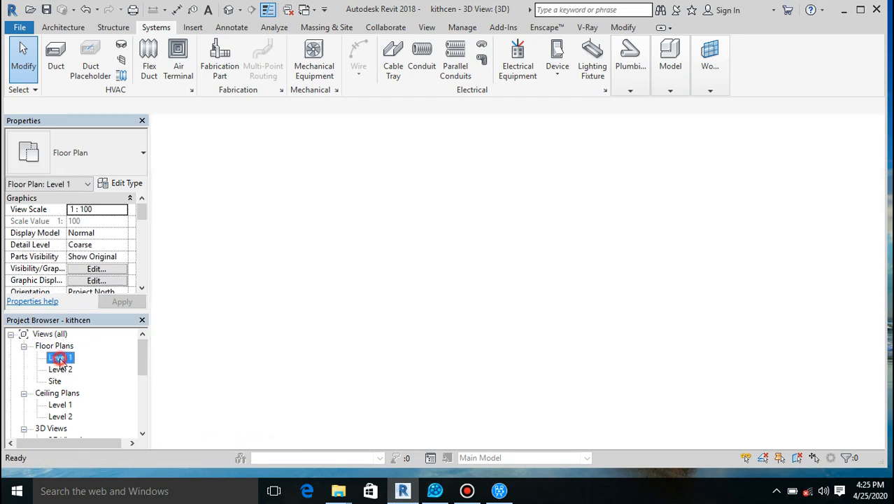
{"action": "scroll", "coordinate": [510, 221], "scroll_direction": "down", "scroll_amount": 5}
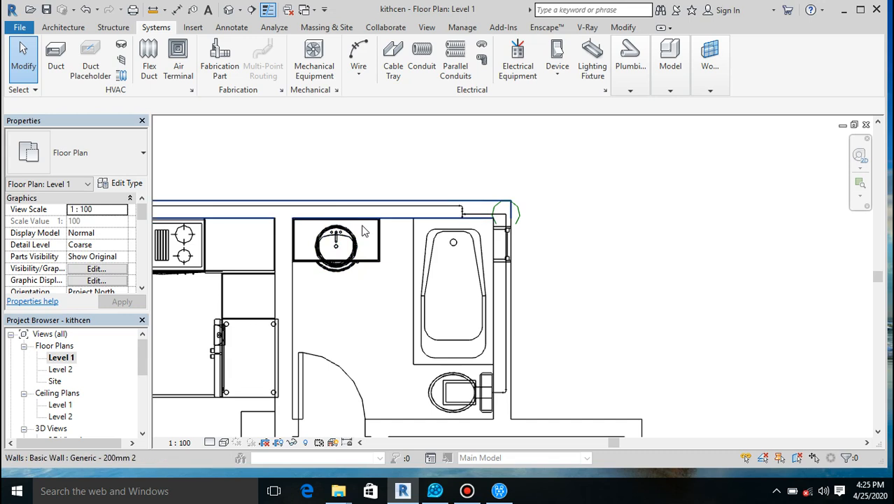
{"action": "left_click", "coordinate": [357, 250]}
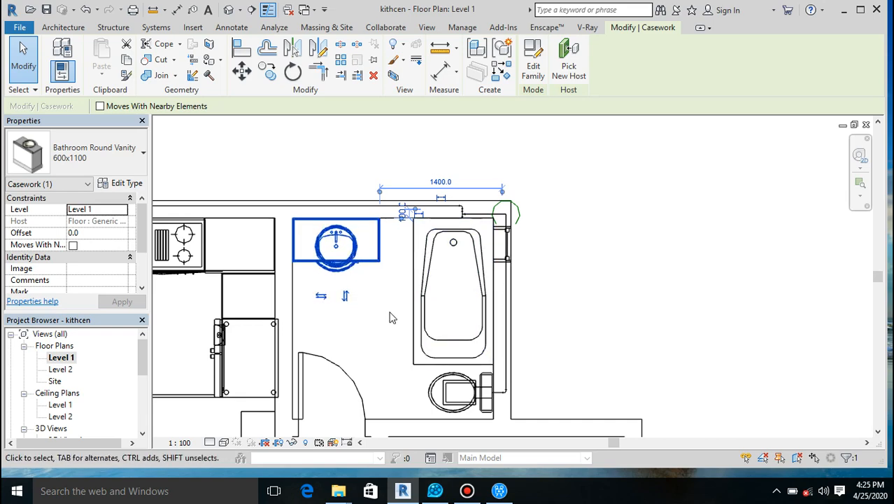
Switch to File Explorer and open the US Metric library's Plumbing > MEP > Fixtures > Connectors folder.
{"action": "mouse_move", "coordinate": [348, 494]}
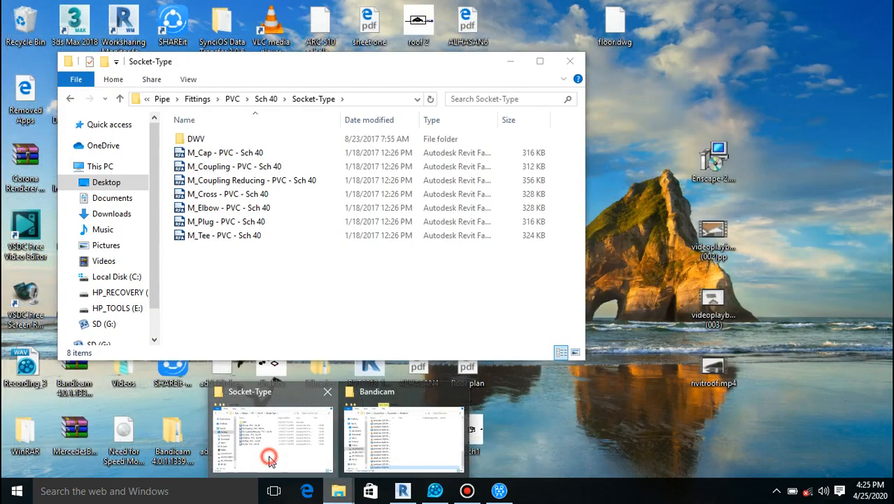
{"action": "left_click", "coordinate": [273, 427]}
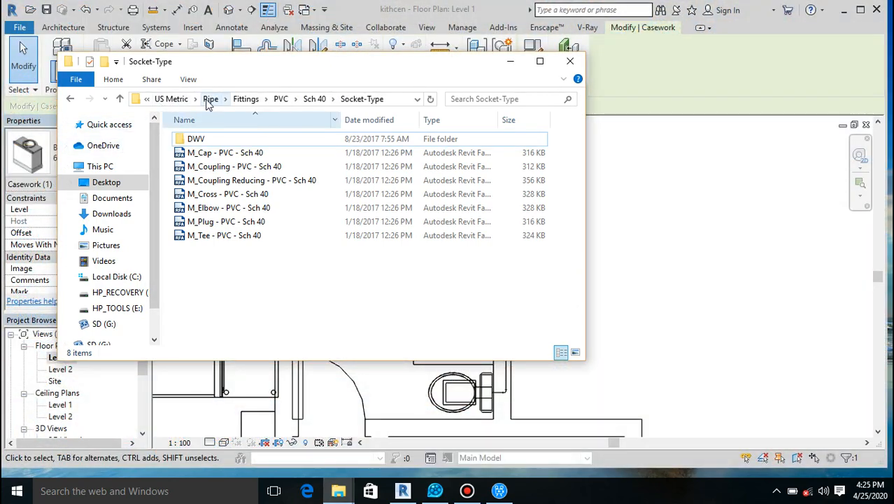
{"action": "left_click", "coordinate": [174, 98]}
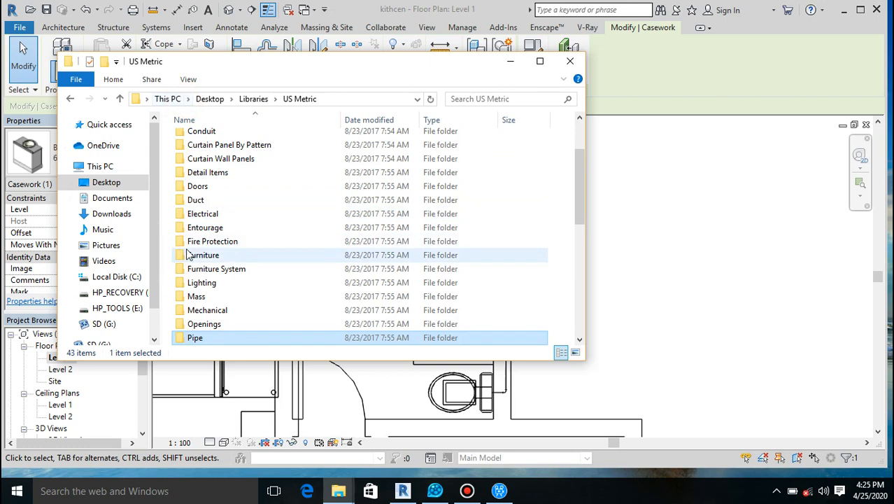
{"action": "scroll", "coordinate": [246, 272], "scroll_direction": "down", "scroll_amount": 2}
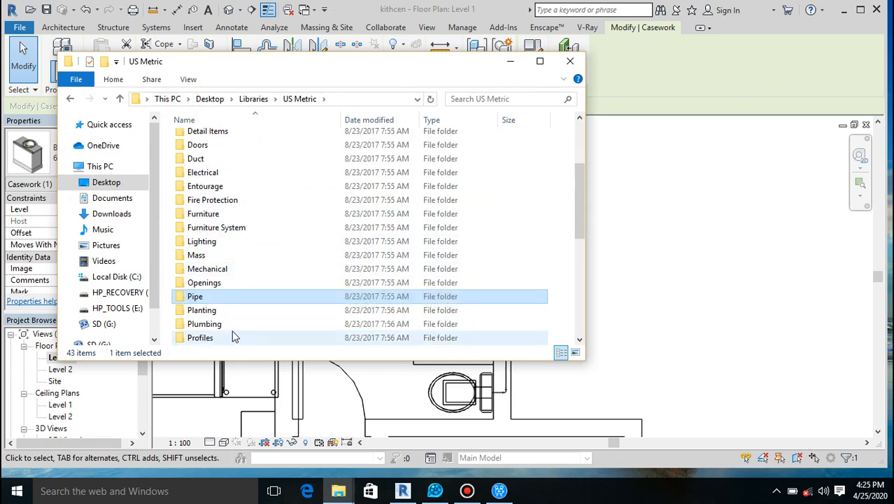
{"action": "double_click", "coordinate": [228, 323]}
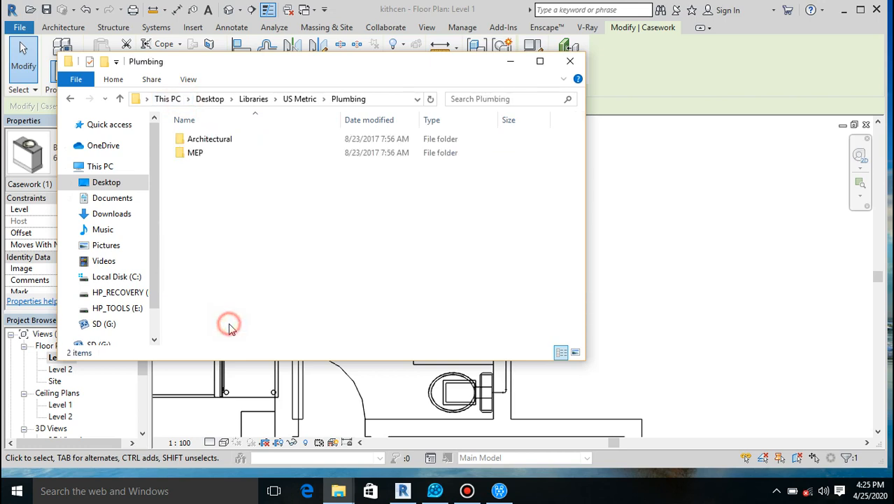
{"action": "double_click", "coordinate": [209, 156]}
{"action": "double_click", "coordinate": [209, 156]}
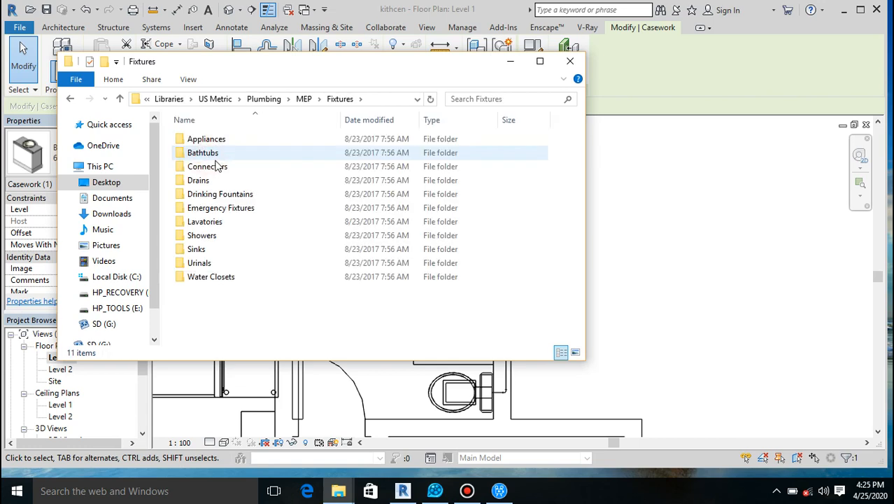
{"action": "double_click", "coordinate": [220, 166]}
Load the domestic cold water and domestic hot water M_Pipe Connector families into the Revit project and minimise the folder window.
{"action": "left_click", "coordinate": [311, 139]}
{"action": "left_click", "coordinate": [315, 153], "text": "ctrl"}
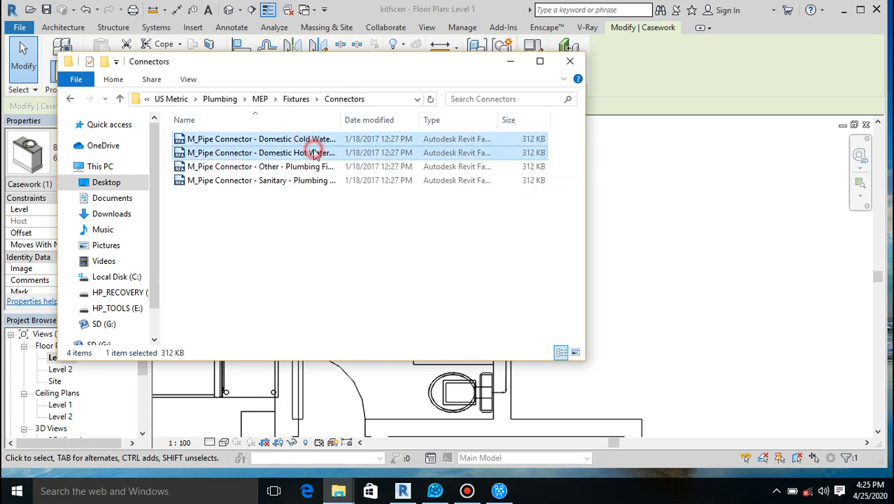
{"action": "mouse_move", "coordinate": [308, 146]}
{"action": "left_mouse_down"}
{"action": "mouse_move", "coordinate": [329, 119]}
{"action": "mouse_move", "coordinate": [666, 228]}
{"action": "left_mouse_up"}
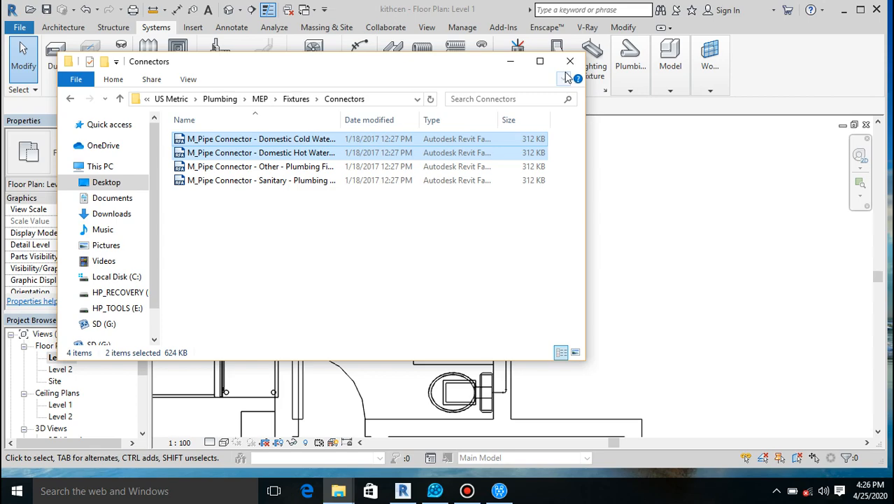
{"action": "left_click", "coordinate": [509, 62]}
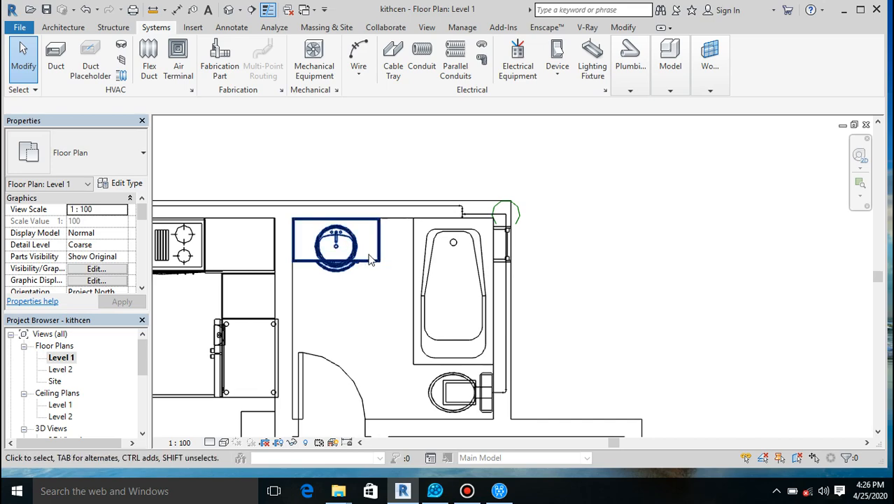
Run a 15 mm pipe from the bathtub's unconnected supply connector straight to the pipe inside the wall, check the junction and end pipe placement.
{"action": "scroll", "coordinate": [467, 267], "scroll_direction": "down", "scroll_amount": 2}
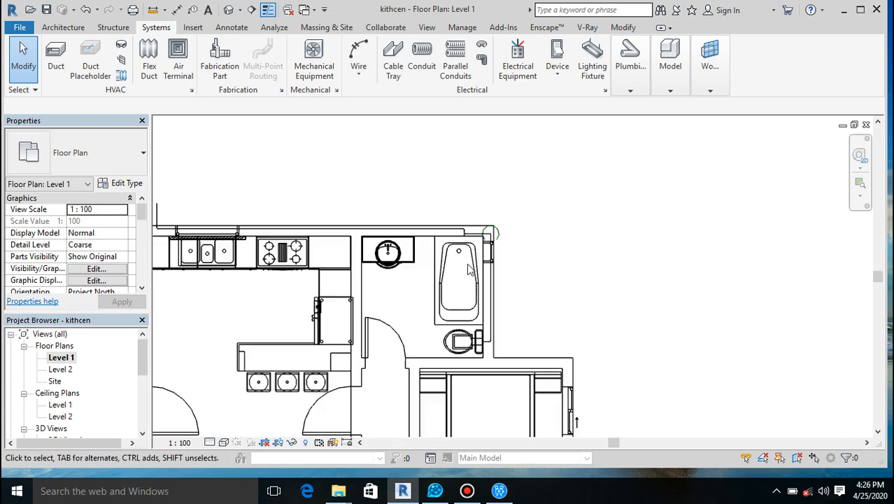
{"action": "scroll", "coordinate": [461, 250], "scroll_direction": "up", "scroll_amount": 4}
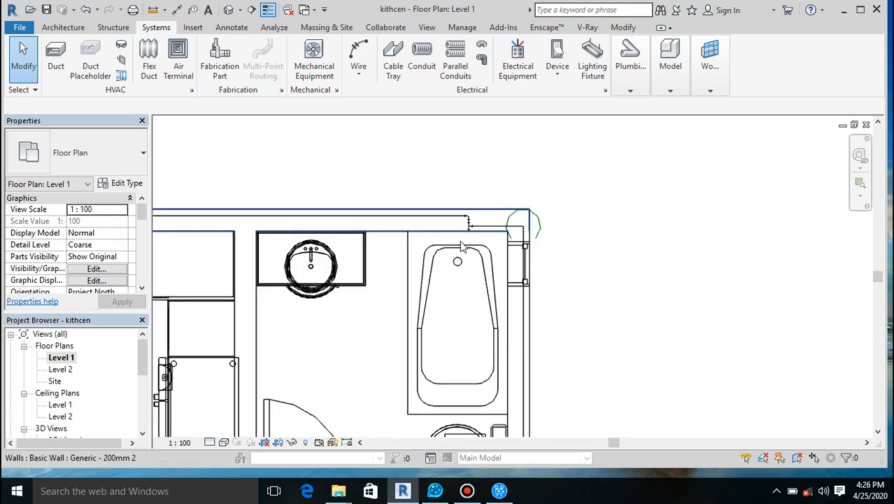
{"action": "left_click", "coordinate": [418, 259]}
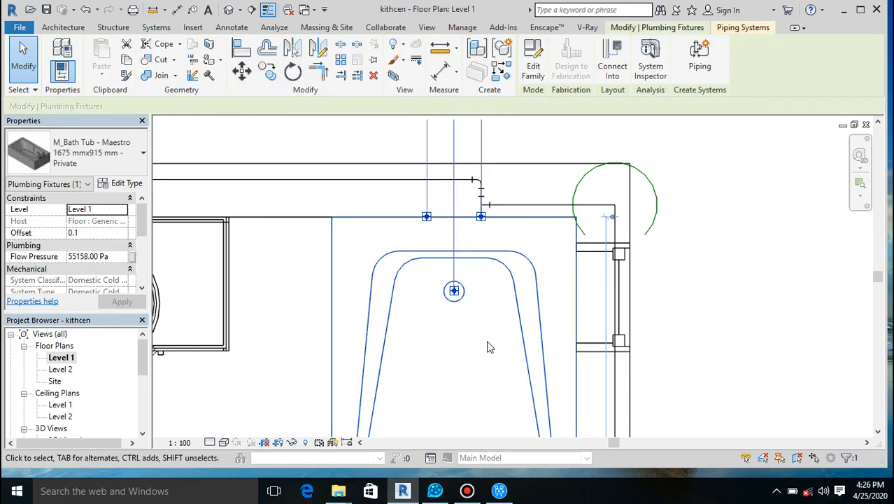
{"action": "scroll", "coordinate": [490, 347], "scroll_direction": "down", "scroll_amount": 2}
{"action": "scroll", "coordinate": [489, 348], "scroll_direction": "down", "scroll_amount": 1}
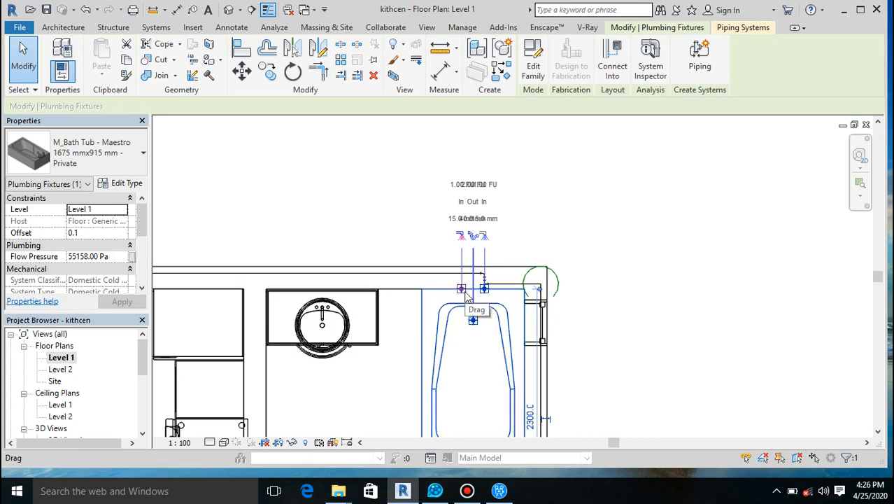
{"action": "left_click", "coordinate": [464, 238]}
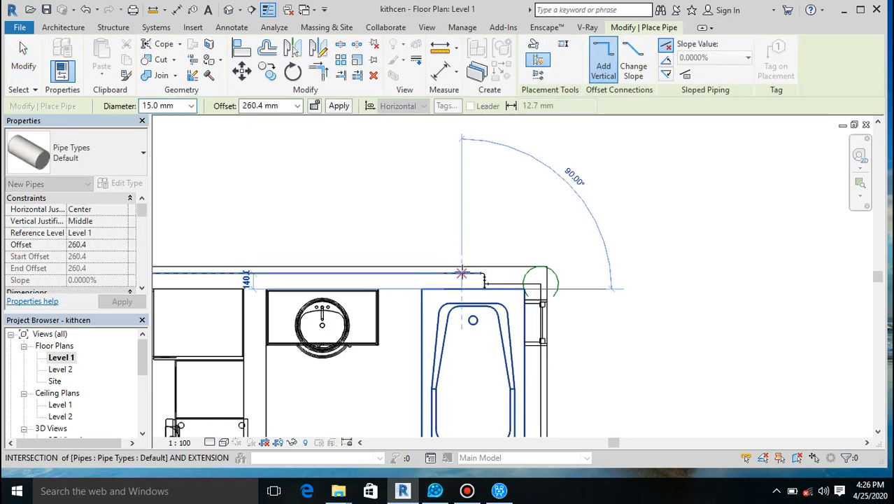
{"action": "left_click", "coordinate": [462, 273]}
{"action": "scroll", "coordinate": [462, 272], "scroll_direction": "up", "scroll_amount": 4}
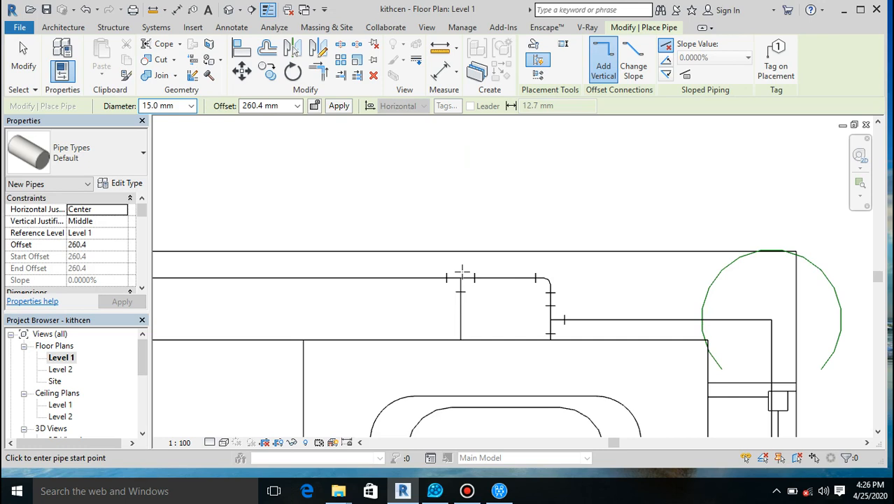
{"action": "scroll", "coordinate": [462, 272], "scroll_direction": "up", "scroll_amount": 2}
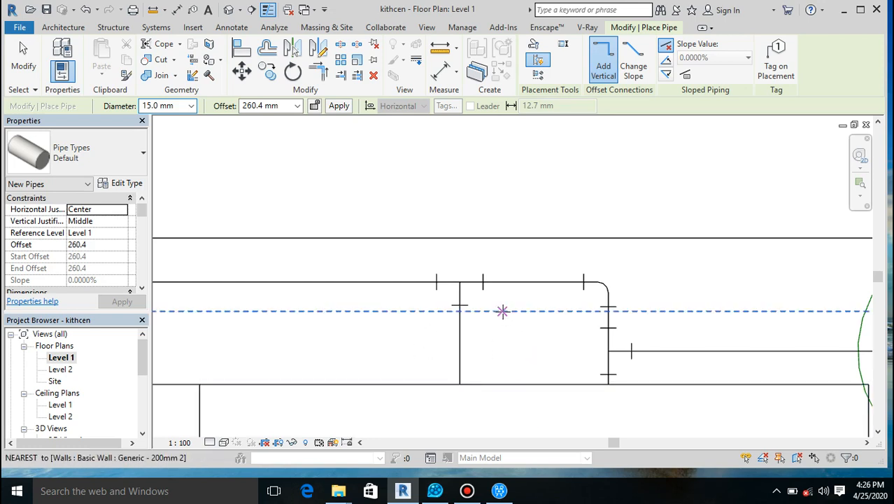
{"action": "scroll", "coordinate": [482, 287], "scroll_direction": "down", "scroll_amount": 3}
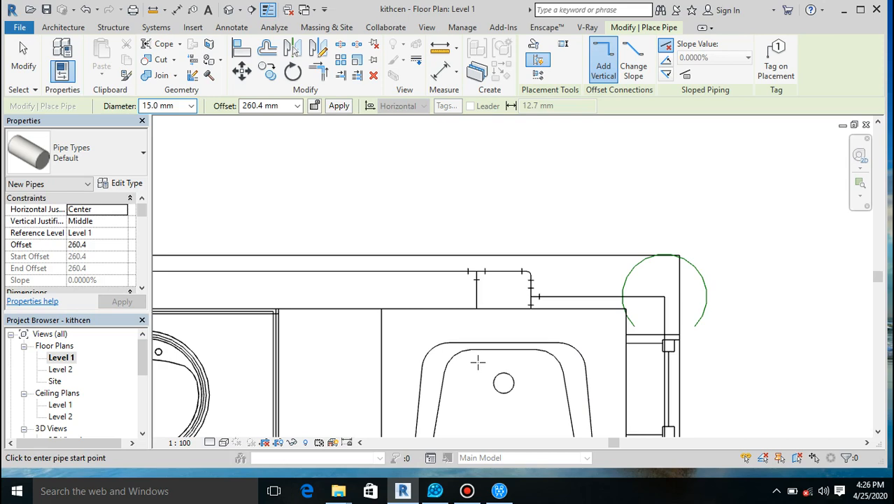
{"action": "scroll", "coordinate": [503, 282], "scroll_direction": "down", "scroll_amount": 5}
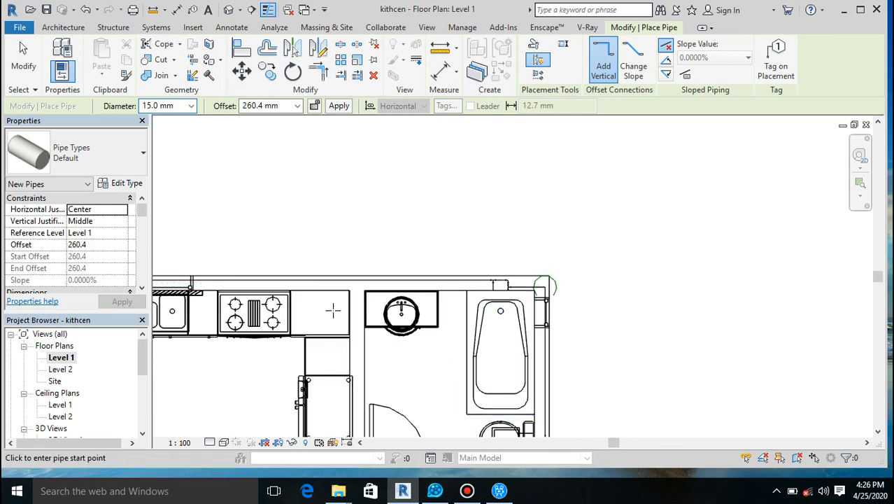
{"action": "scroll", "coordinate": [441, 213], "scroll_direction": "down", "scroll_amount": 2}
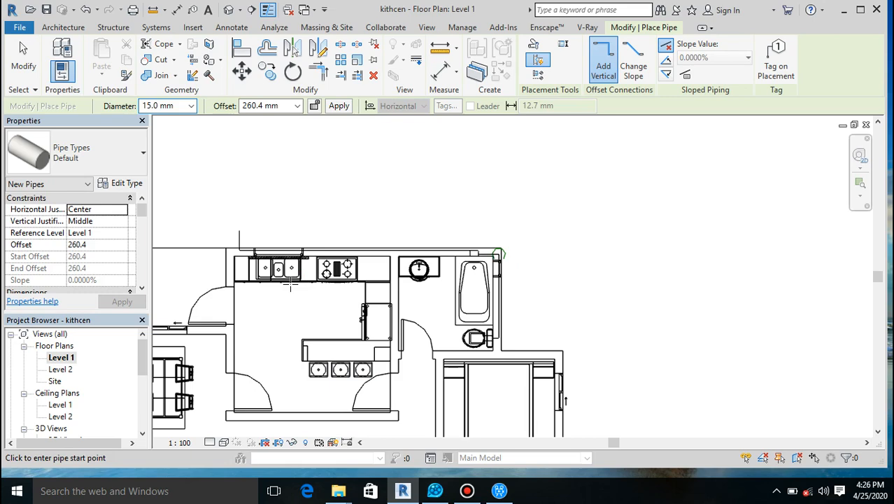
{"action": "key", "text": "Escape"}
{"action": "key", "text": "Escape"}
Run a 15 mm pipe from the triple kitchen sink's supply connector nearer the cooktop to the wall pipe, with the offset set to 260.4 mm.
{"action": "scroll", "coordinate": [276, 278], "scroll_direction": "up", "scroll_amount": 5}
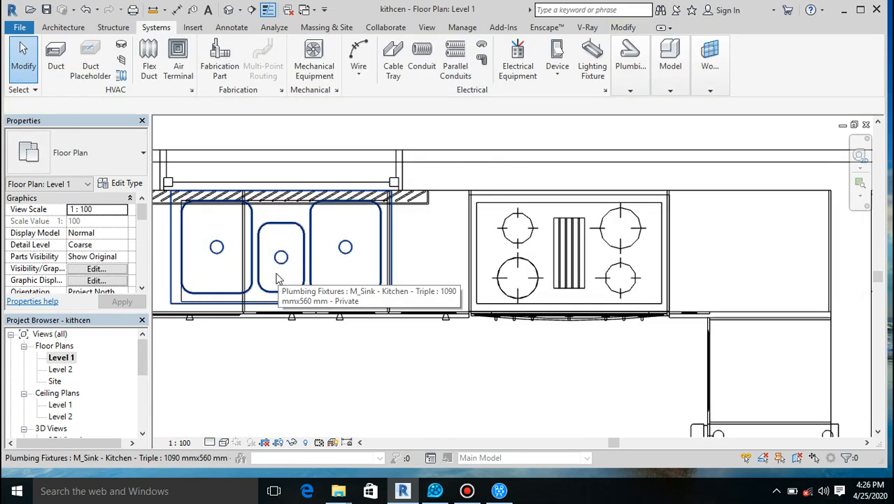
{"action": "left_click", "coordinate": [263, 276]}
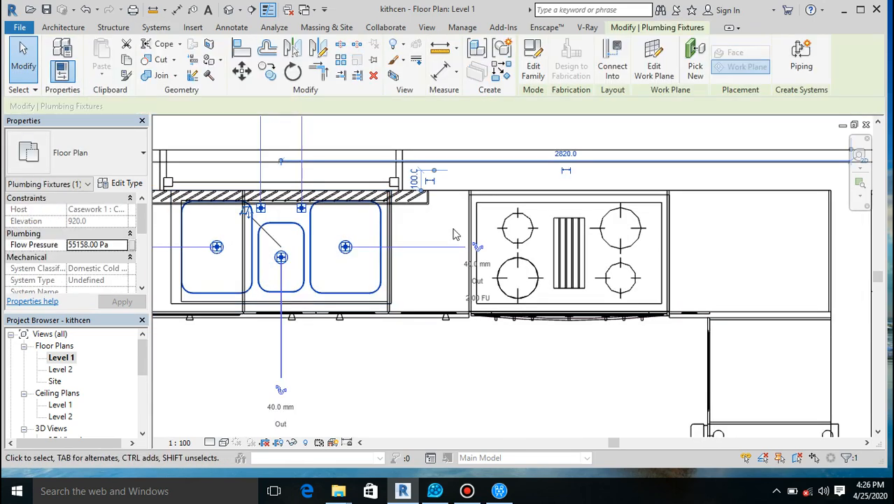
{"action": "scroll", "coordinate": [377, 190], "scroll_direction": "down", "scroll_amount": 2}
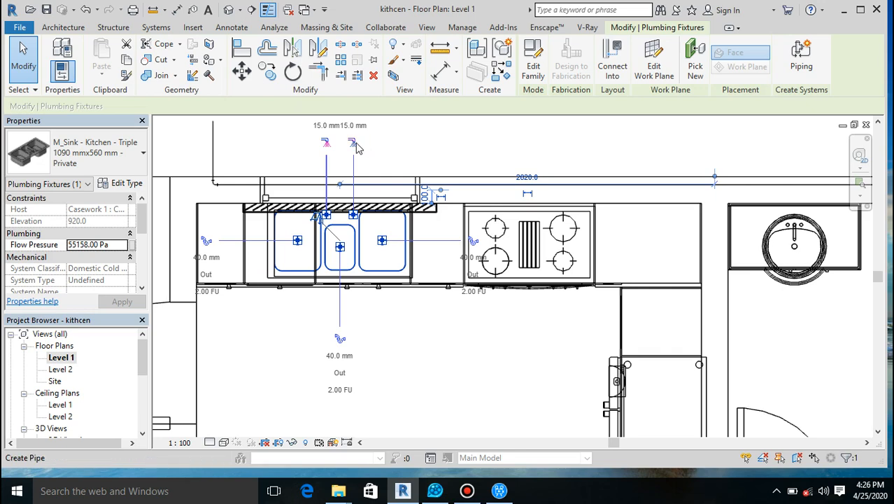
{"action": "left_click", "coordinate": [354, 142]}
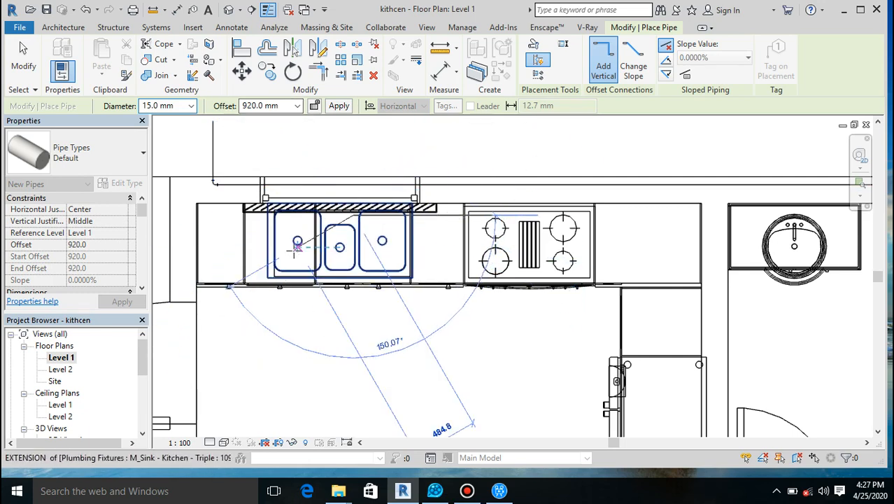
{"action": "left_click", "coordinate": [284, 103]}
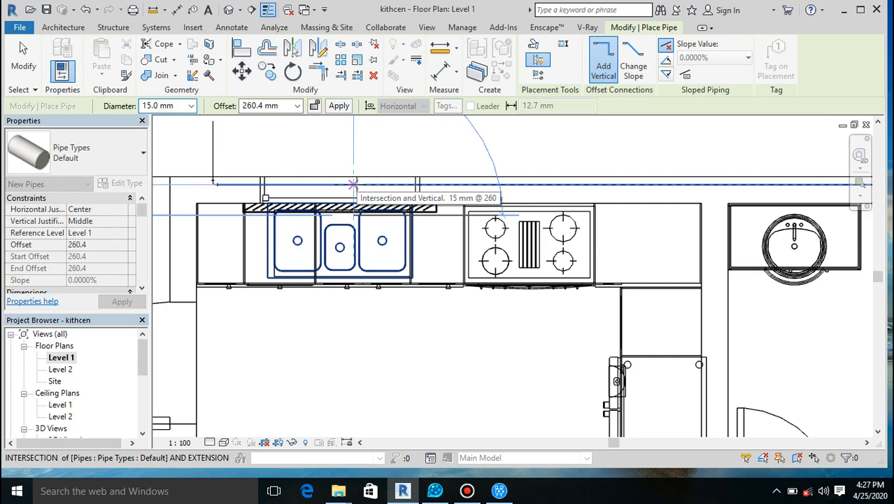
{"action": "left_click", "coordinate": [353, 184]}
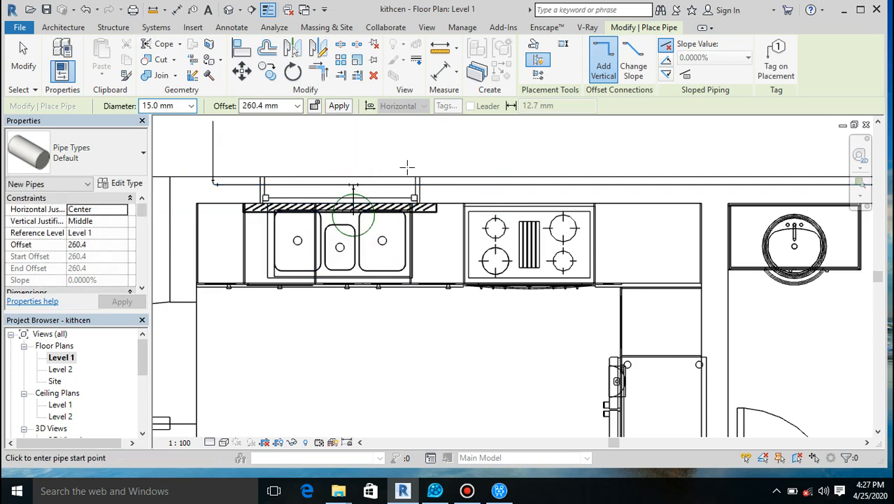
{"action": "scroll", "coordinate": [354, 230], "scroll_direction": "up", "scroll_amount": 3}
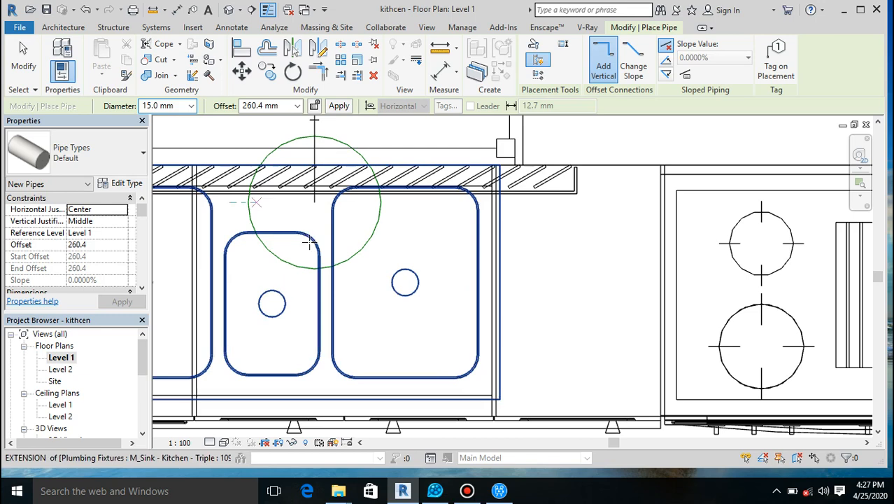
{"action": "key", "text": "Escape"}
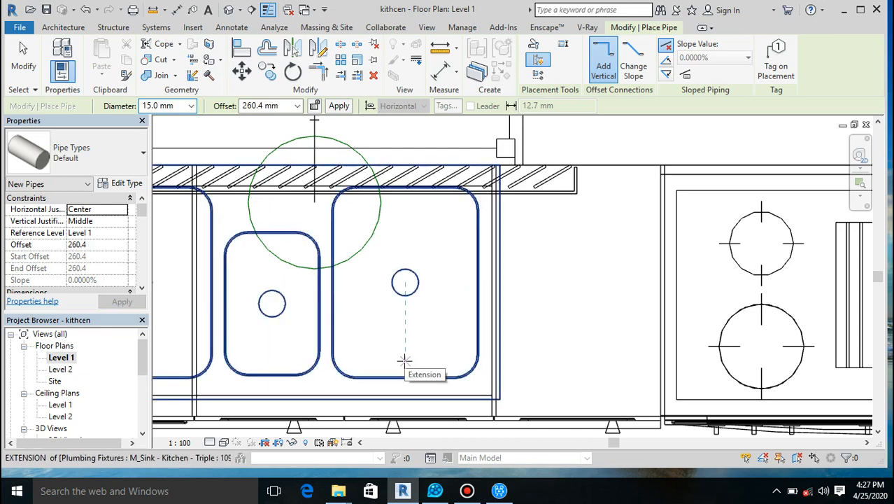
Open the default 3D view and inspect the kitchen sink's vertical drop, elbow and tee on the supply pipe.
{"action": "left_click", "coordinate": [227, 11]}
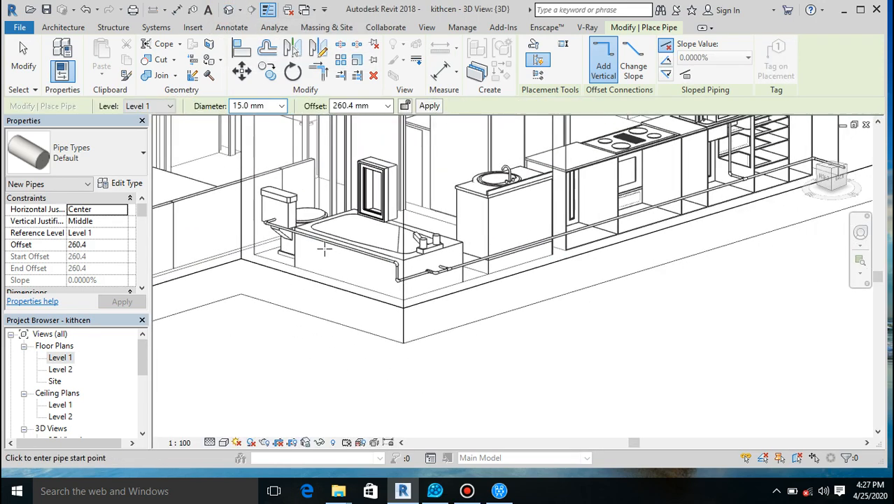
{"action": "scroll", "coordinate": [324, 250], "scroll_direction": "down", "scroll_amount": 1}
{"action": "scroll", "coordinate": [693, 220], "scroll_direction": "up", "scroll_amount": 1}
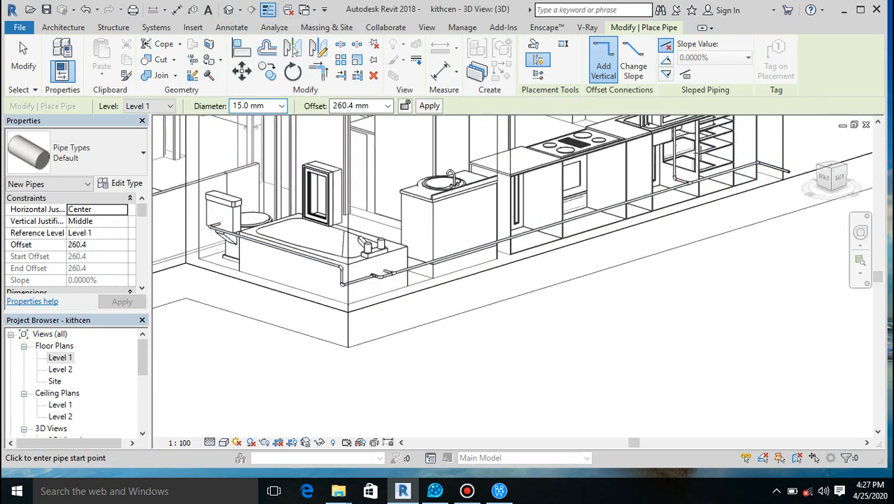
{"action": "scroll", "coordinate": [692, 207], "scroll_direction": "up", "scroll_amount": 2}
{"action": "scroll", "coordinate": [544, 262], "scroll_direction": "down", "scroll_amount": 3}
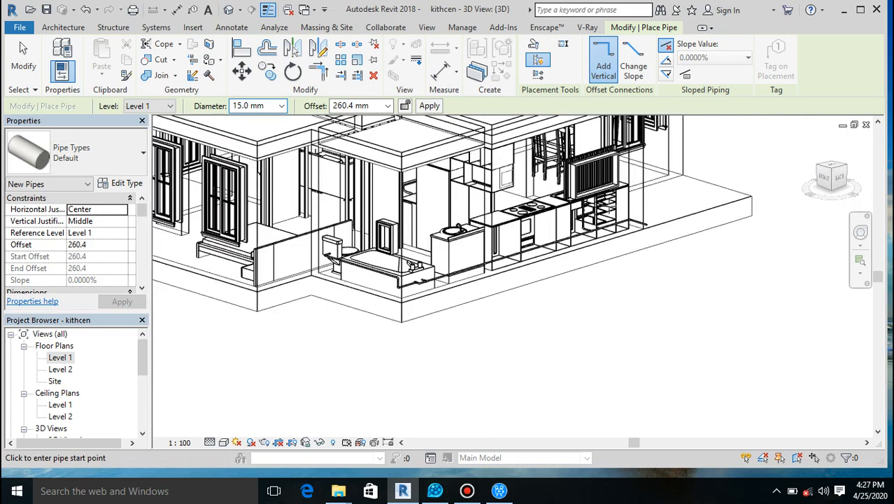
{"action": "scroll", "coordinate": [599, 224], "scroll_direction": "up", "scroll_amount": 3}
{"action": "scroll", "coordinate": [598, 224], "scroll_direction": "up", "scroll_amount": 2}
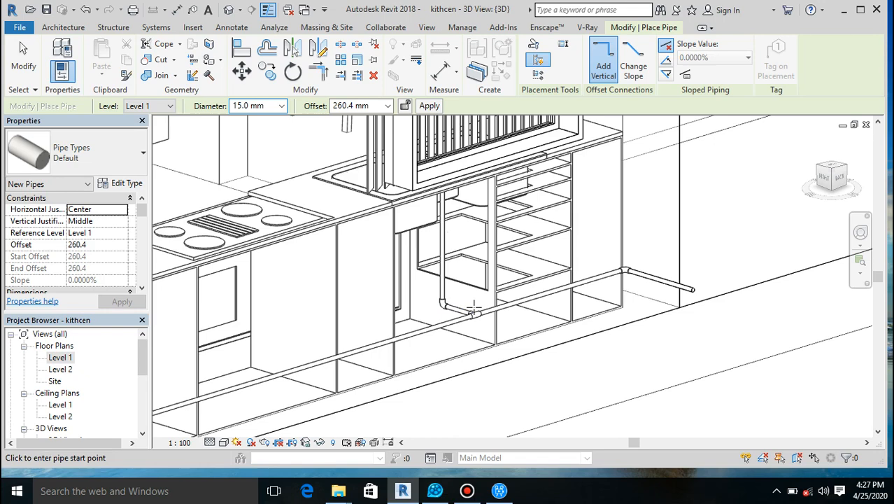
{"action": "scroll", "coordinate": [473, 312], "scroll_direction": "up", "scroll_amount": 2}
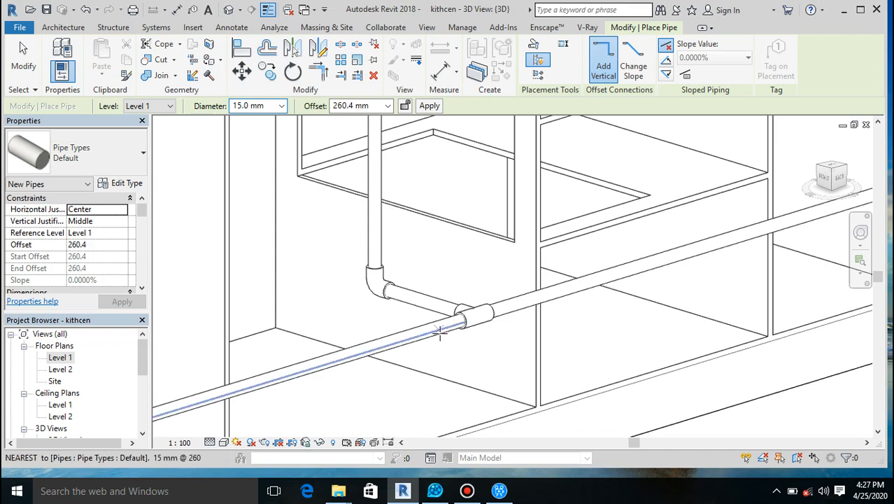
In the Level 1 plan, run a 15 mm pipe from the triple kitchen sink's unconnected supply connector to the existing vertical drop at 450 mm offset.
{"action": "scroll", "coordinate": [428, 332], "scroll_direction": "down", "scroll_amount": 4}
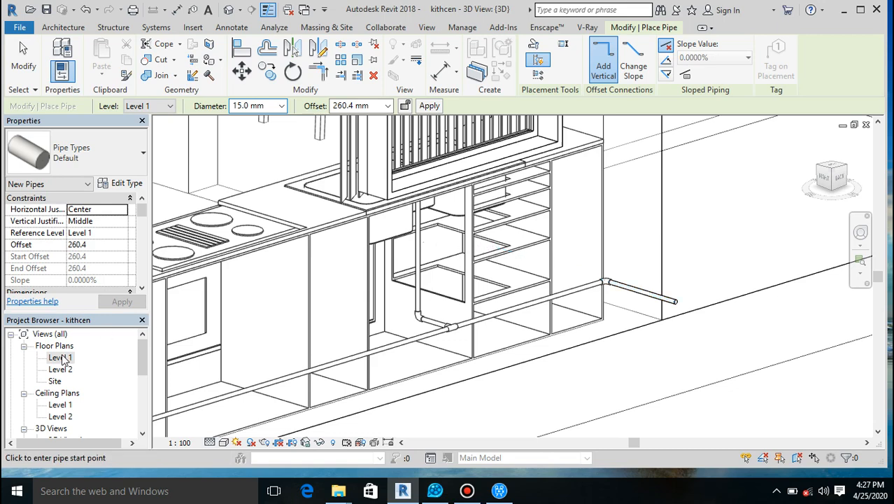
{"action": "double_click", "coordinate": [60, 357]}
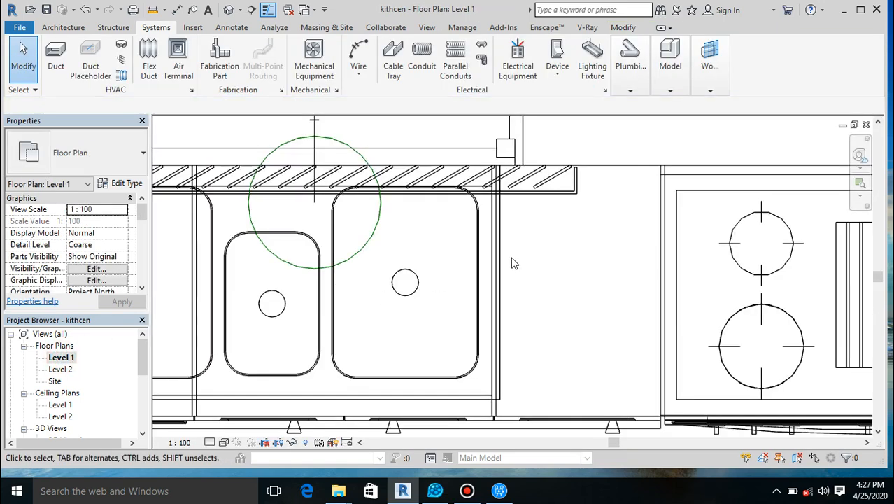
{"action": "left_click", "coordinate": [329, 296]}
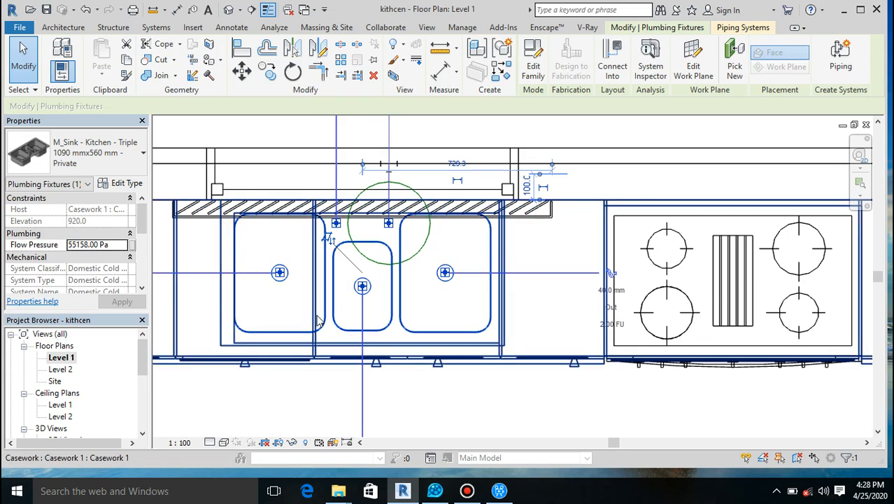
{"action": "scroll", "coordinate": [318, 322], "scroll_direction": "down", "scroll_amount": 3}
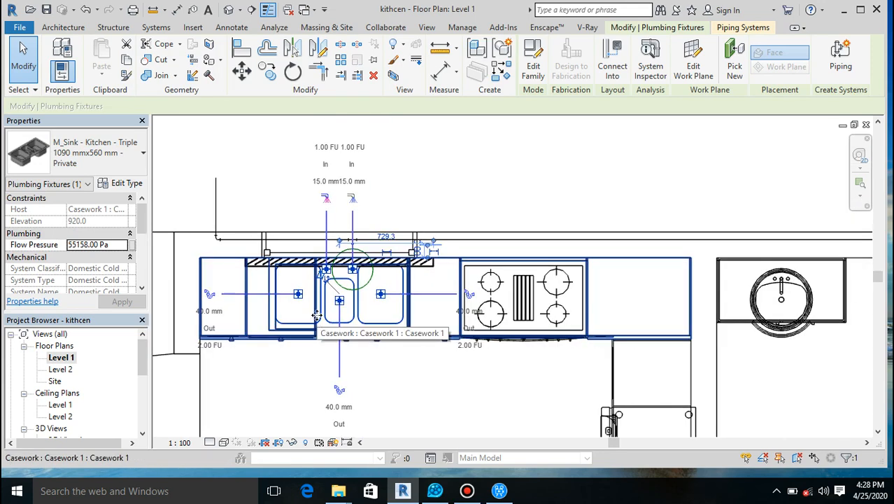
{"action": "left_click", "coordinate": [326, 198]}
{"action": "scroll", "coordinate": [326, 244], "scroll_direction": "up", "scroll_amount": 5}
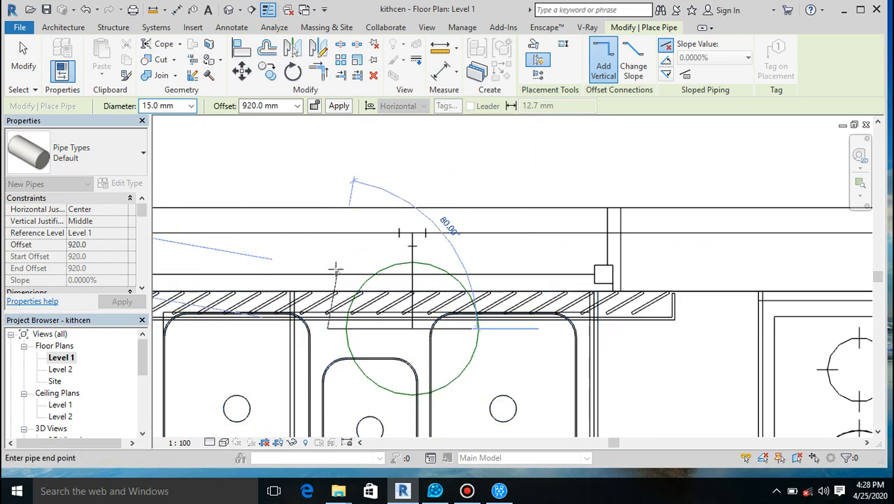
{"action": "scroll", "coordinate": [330, 265], "scroll_direction": "up", "scroll_amount": 1}
{"action": "scroll", "coordinate": [335, 268], "scroll_direction": "up", "scroll_amount": 2}
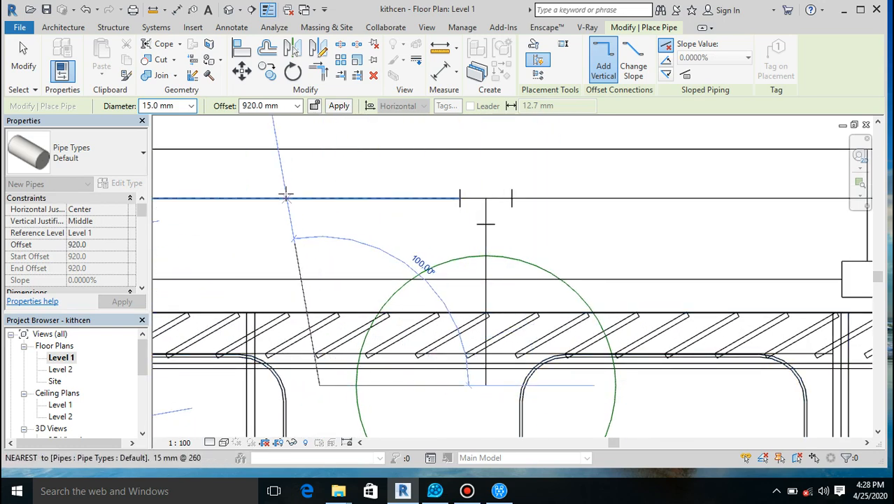
{"action": "left_click", "coordinate": [280, 107]}
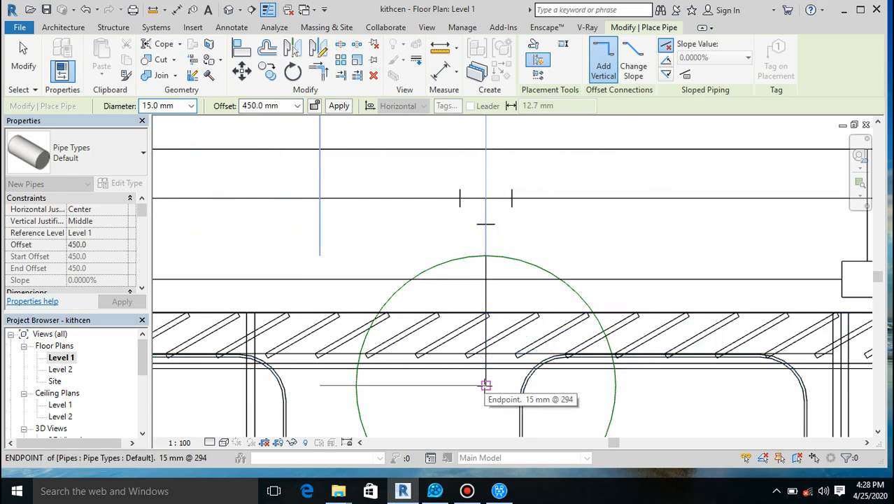
{"action": "left_click", "coordinate": [485, 384]}
{"action": "left_click", "coordinate": [485, 225]}
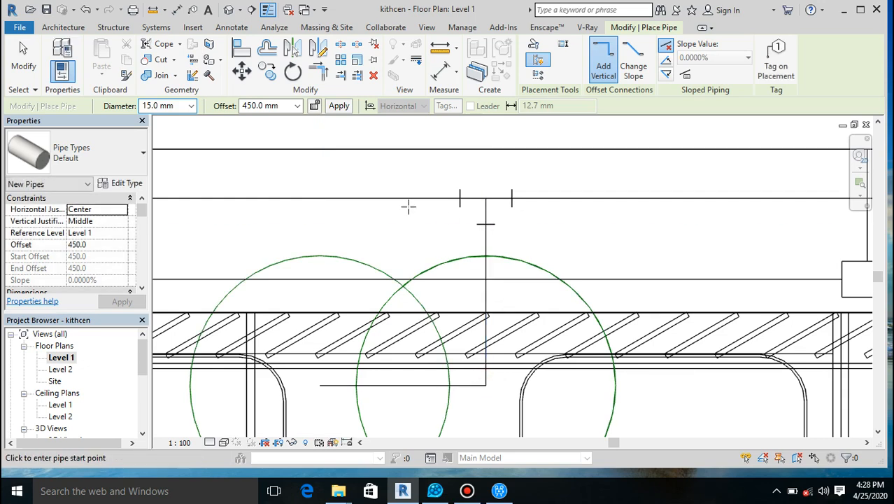
{"action": "scroll", "coordinate": [479, 171], "scroll_direction": "down", "scroll_amount": 2}
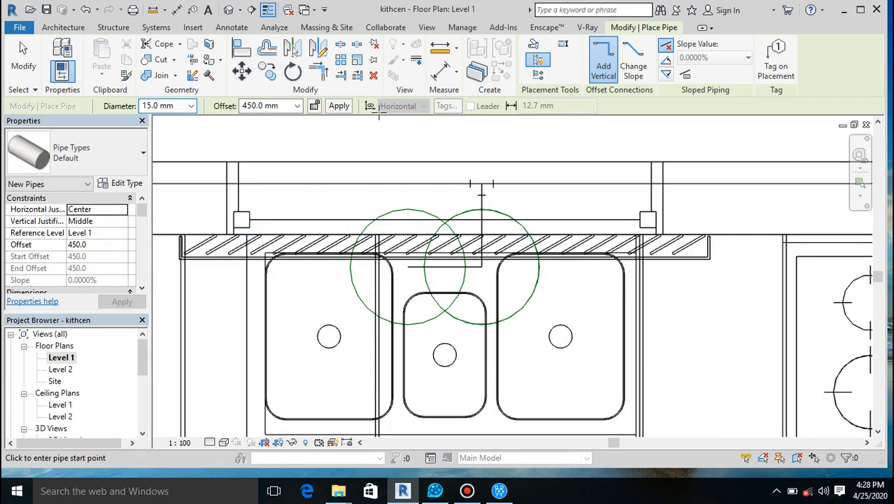
Open the default 3D view and inspect the kitchen sink's second drop and its horizontal branch into the first drop.
{"action": "left_click", "coordinate": [228, 10]}
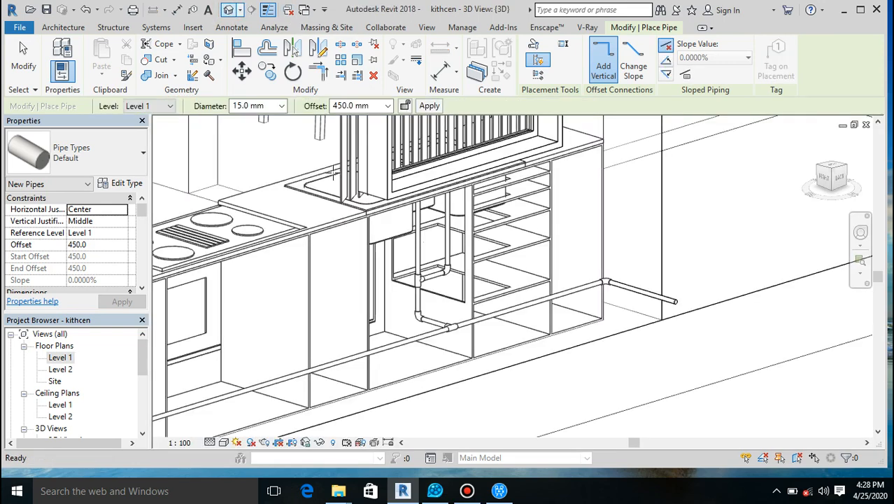
{"action": "scroll", "coordinate": [458, 279], "scroll_direction": "up", "scroll_amount": 1}
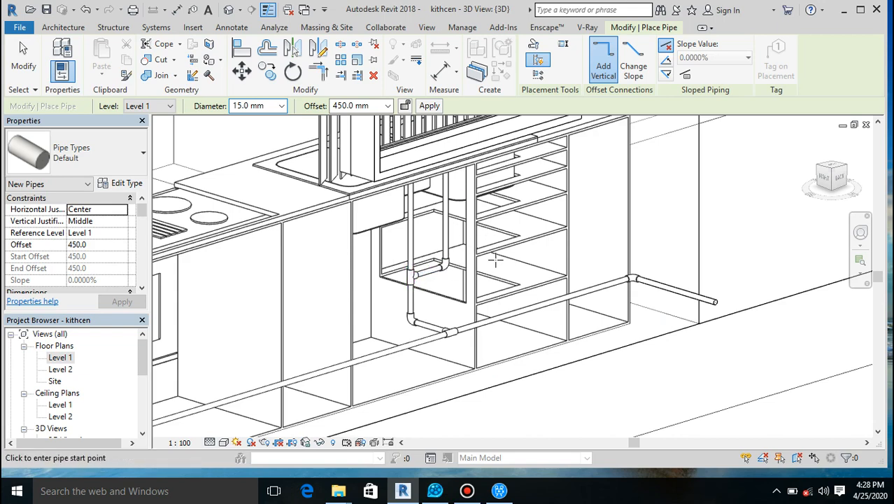
{"action": "scroll", "coordinate": [492, 269], "scroll_direction": "down", "scroll_amount": 3}
{"action": "scroll", "coordinate": [492, 269], "scroll_direction": "up", "scroll_amount": 2}
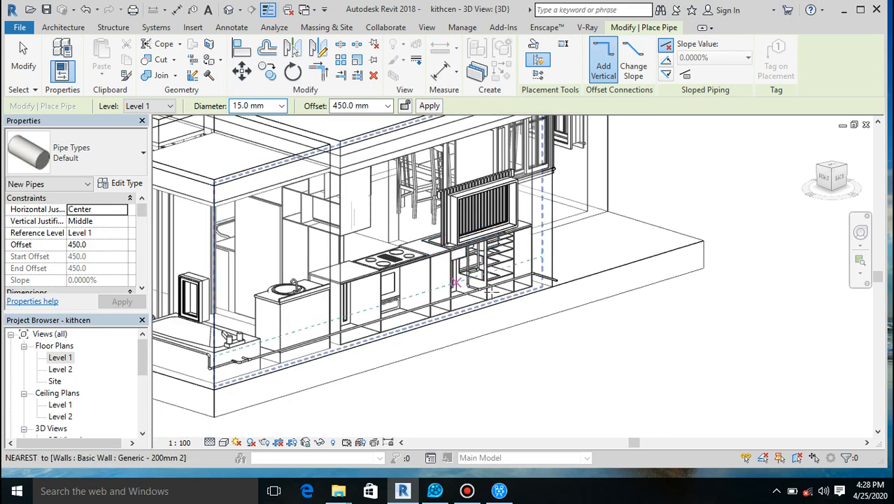
{"action": "scroll", "coordinate": [488, 268], "scroll_direction": "up", "scroll_amount": 2}
{"action": "scroll", "coordinate": [488, 268], "scroll_direction": "up", "scroll_amount": 3}
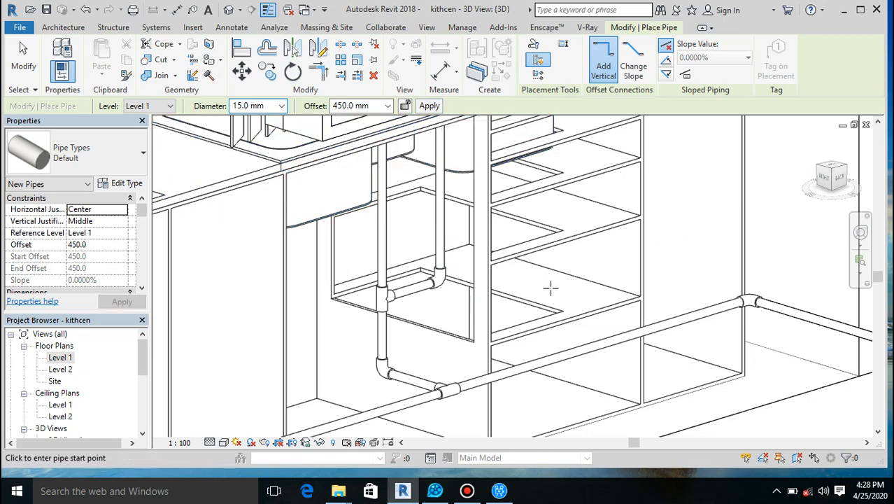
{"action": "scroll", "coordinate": [550, 288], "scroll_direction": "down", "scroll_amount": 6}
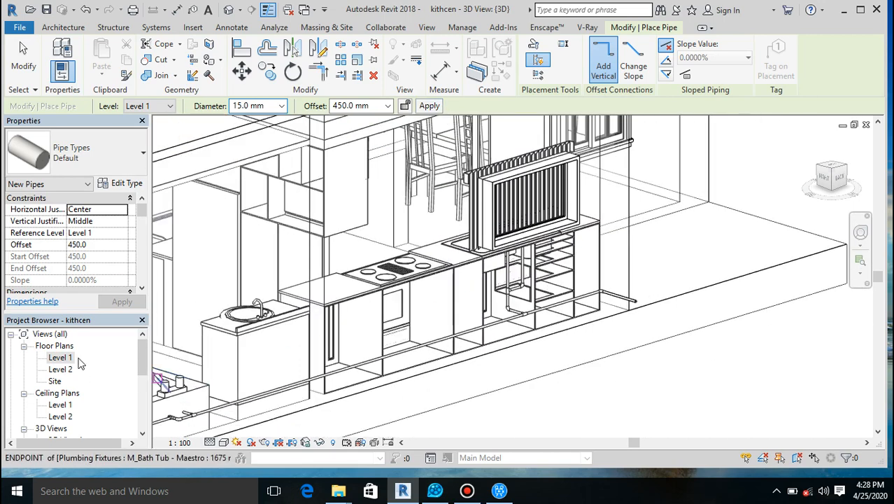
In the Level 1 plan, place two M_Pipe Connector - Domestic Cold Water components on the wall-side vertical face of the bathroom sink cabinet, flipped towards the wall.
{"action": "double_click", "coordinate": [71, 358]}
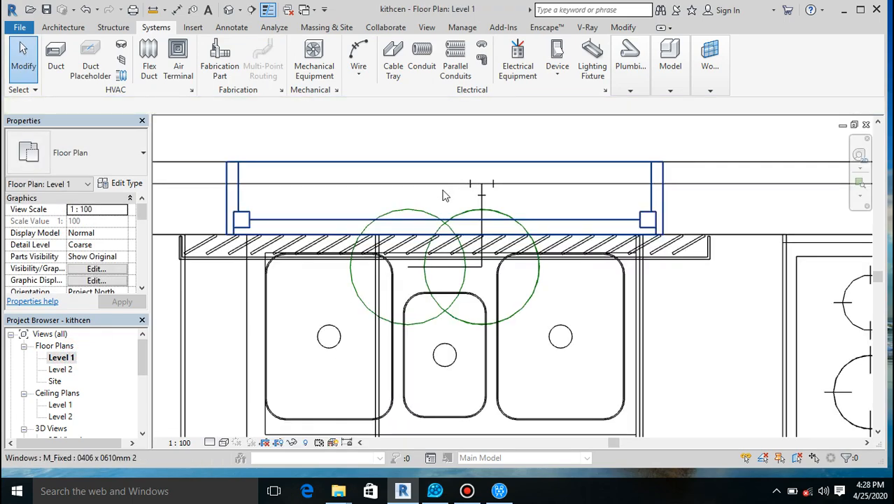
{"action": "scroll", "coordinate": [443, 196], "scroll_direction": "down", "scroll_amount": 5}
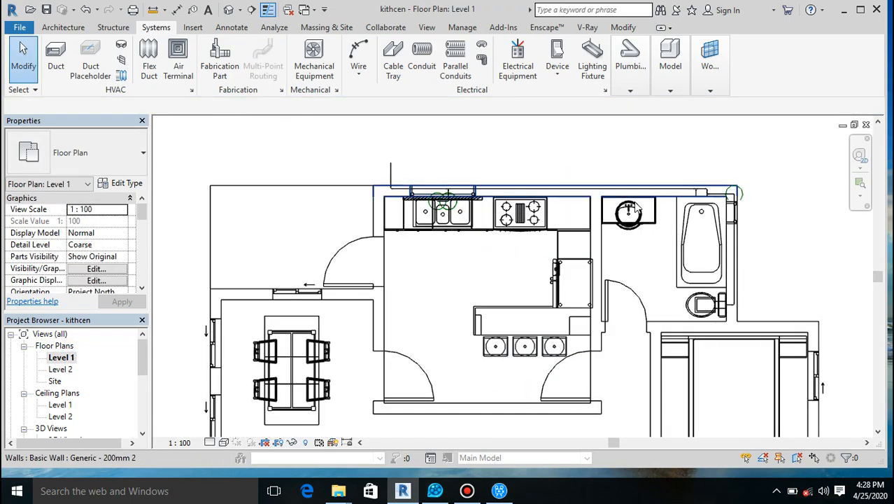
{"action": "scroll", "coordinate": [635, 206], "scroll_direction": "up", "scroll_amount": 5}
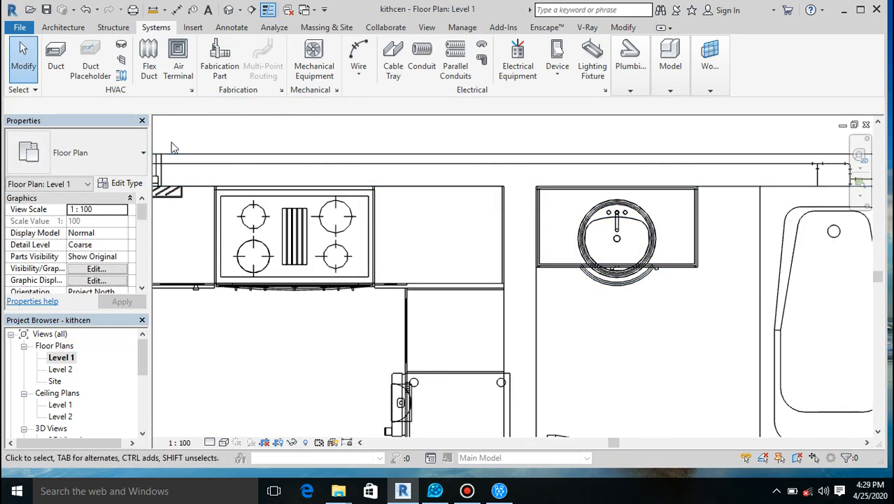
{"action": "left_click", "coordinate": [67, 28]}
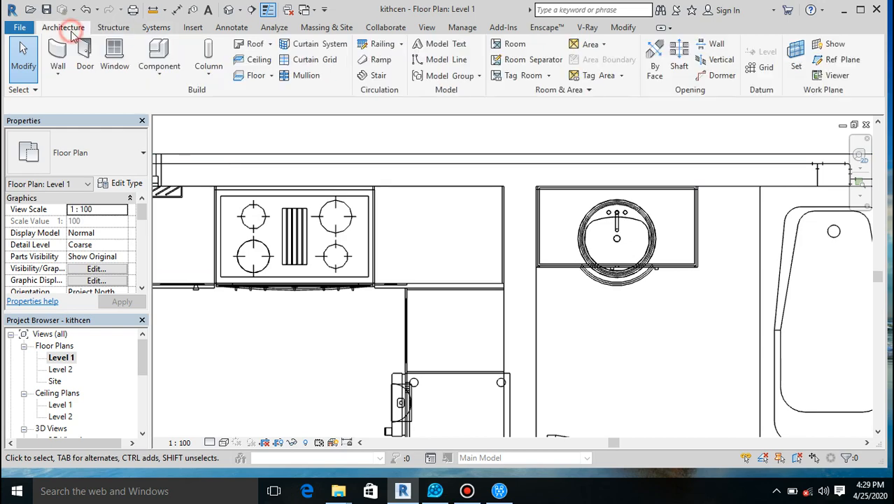
{"action": "left_click", "coordinate": [161, 56]}
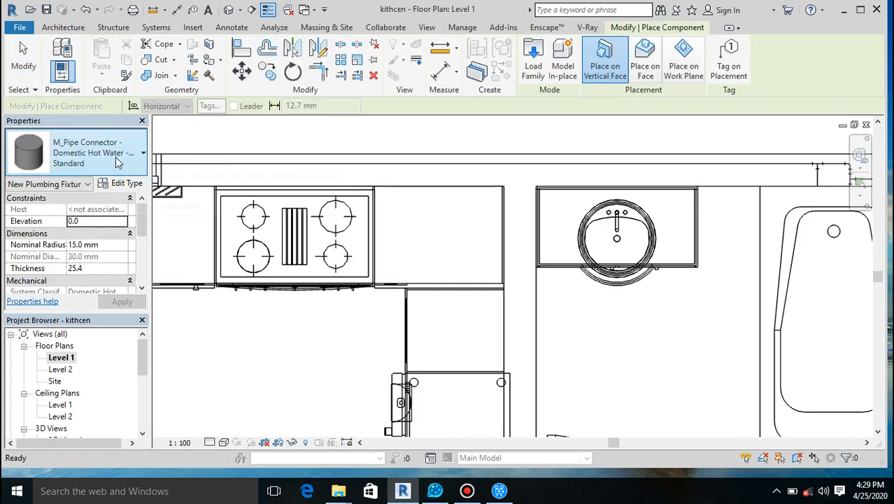
{"action": "left_click", "coordinate": [115, 158]}
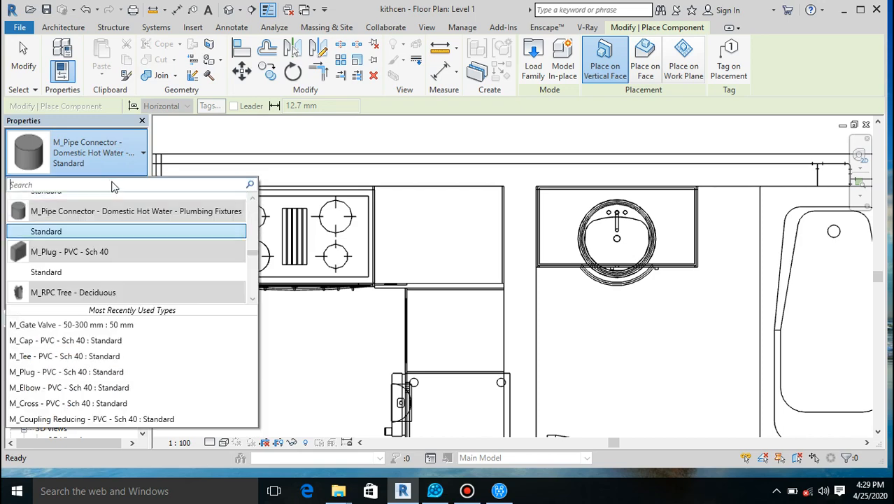
{"action": "left_click", "coordinate": [63, 253]}
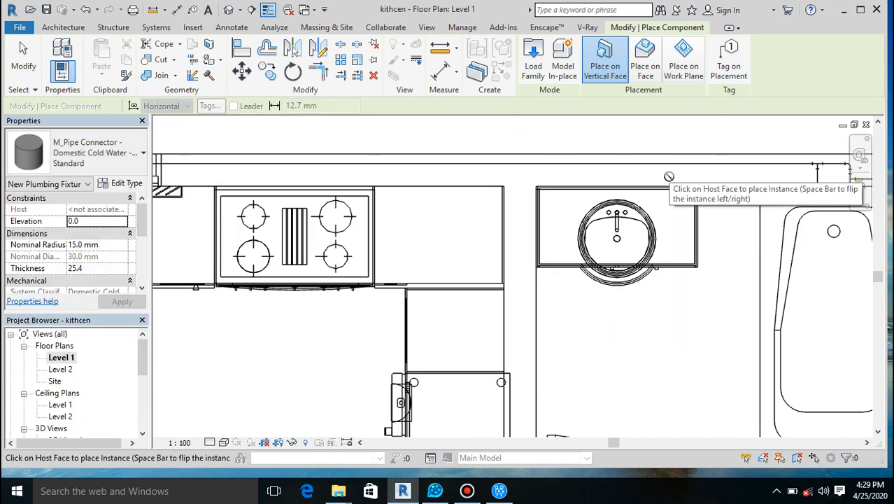
{"action": "scroll", "coordinate": [669, 176], "scroll_direction": "up", "scroll_amount": 4}
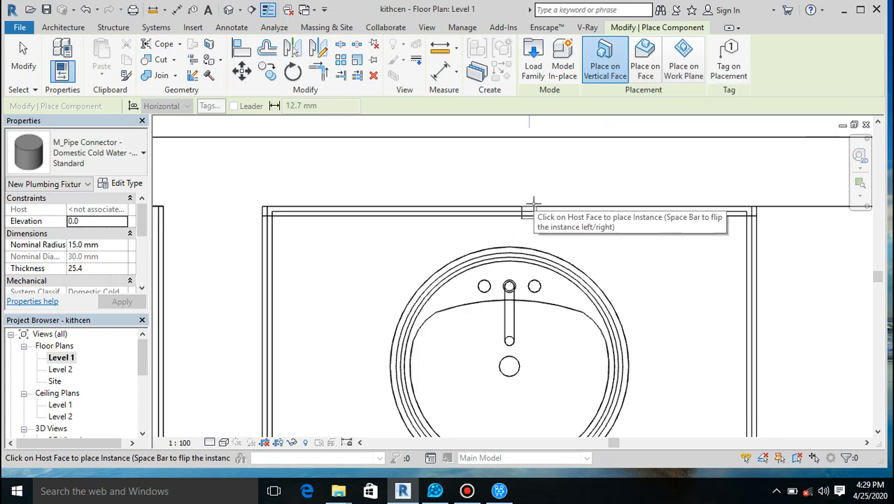
{"action": "scroll", "coordinate": [533, 205], "scroll_direction": "up", "scroll_amount": 2}
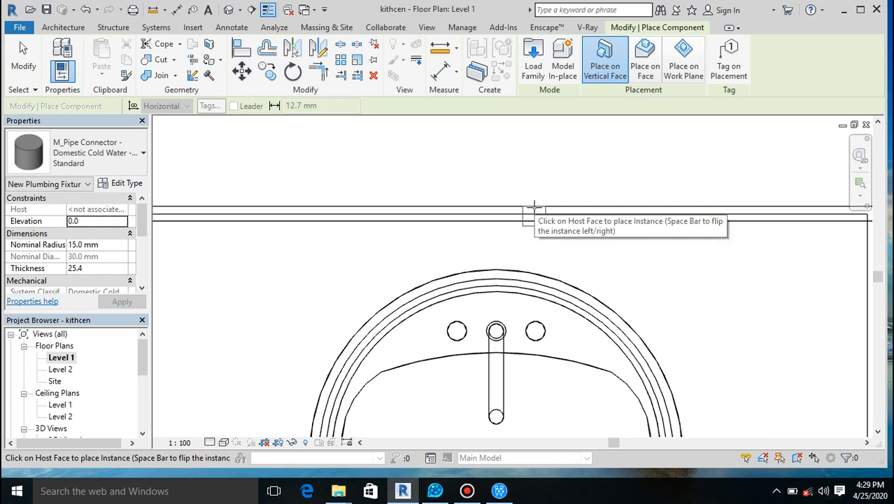
{"action": "key", "text": "space"}
{"action": "left_click", "coordinate": [534, 206]}
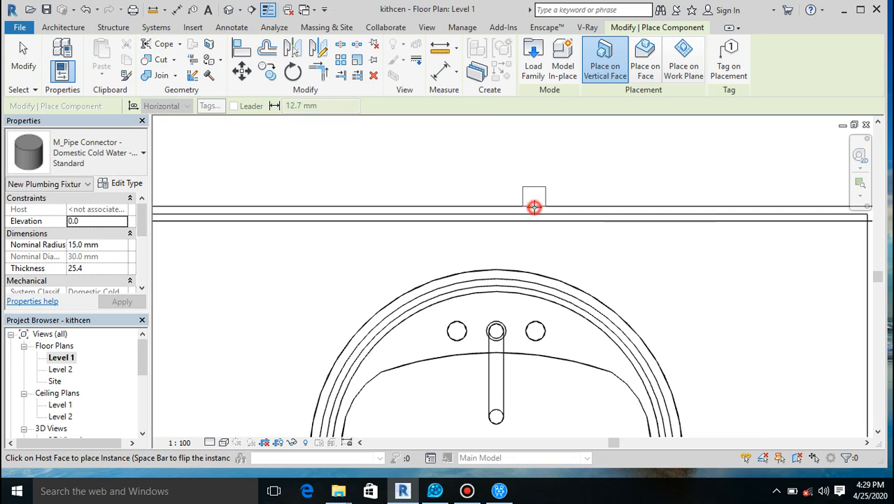
{"action": "left_click", "coordinate": [454, 207]}
{"action": "key", "text": "Escape"}
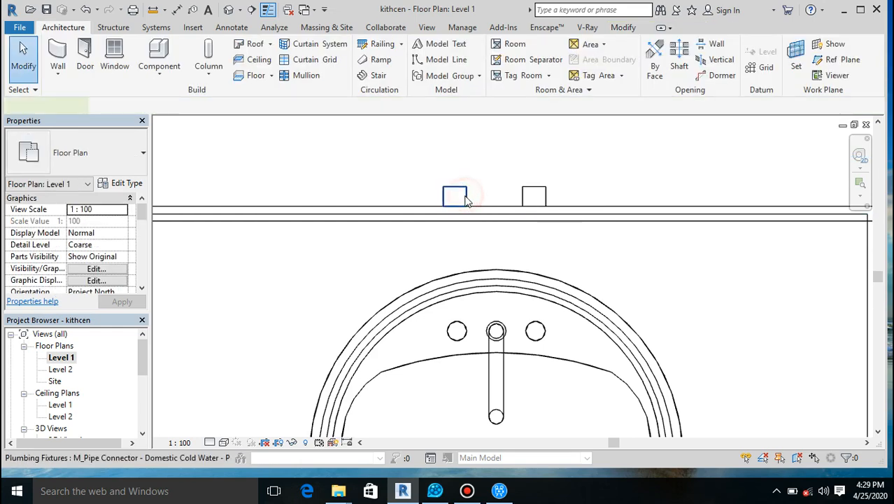
Change the type of the bathroom sink connector nearer the kitchen to M_Pipe Connector - Domestic Hot Water Standard.
{"action": "left_click", "coordinate": [463, 197]}
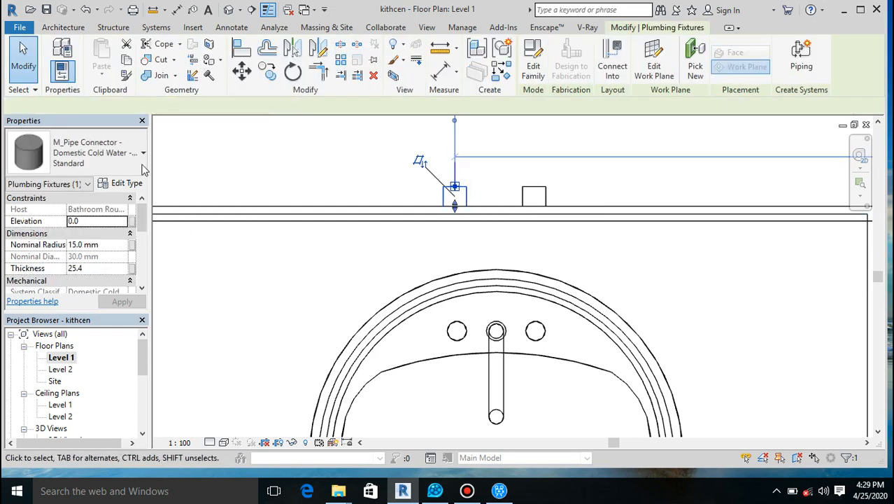
{"action": "left_click", "coordinate": [100, 160]}
{"action": "left_click", "coordinate": [96, 241]}
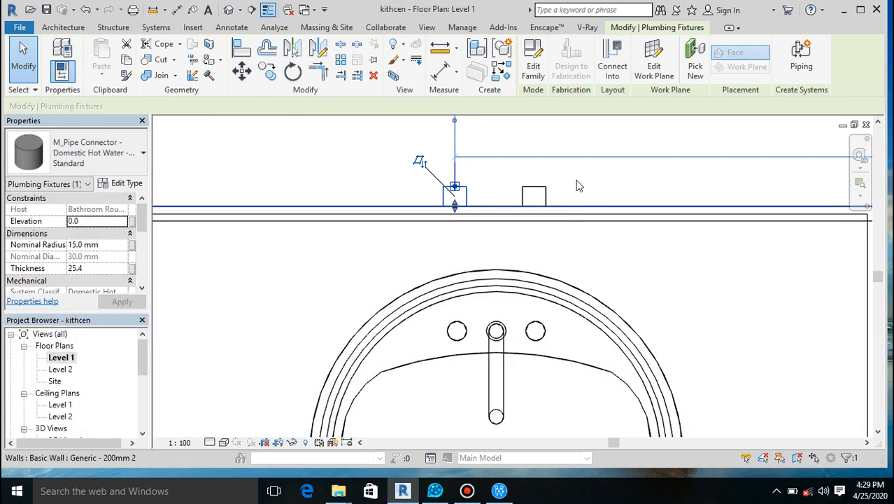
{"action": "key", "text": "Escape"}
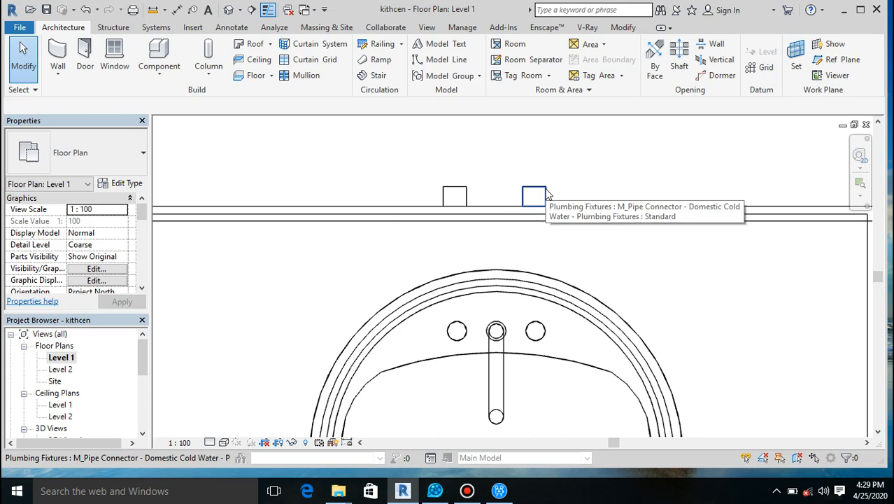
Set the elevation of the bathroom sink's cold water pipe connector to 700 mm.
{"action": "left_click", "coordinate": [534, 195]}
{"action": "scroll", "coordinate": [461, 238], "scroll_direction": "up", "scroll_amount": 3}
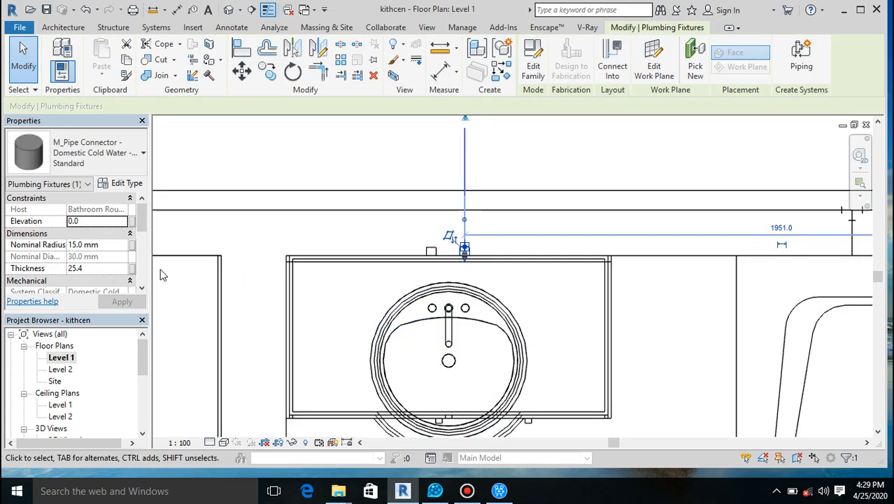
{"action": "left_click", "coordinate": [101, 222]}
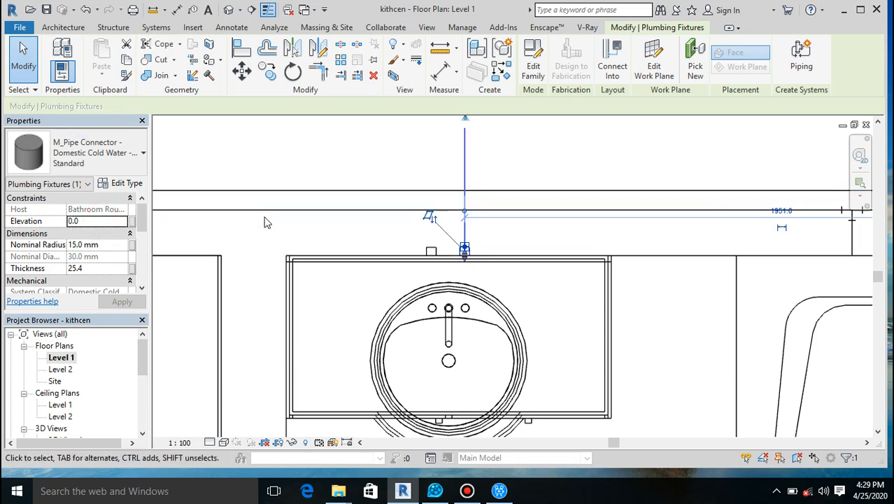
{"action": "left_click", "coordinate": [101, 222]}
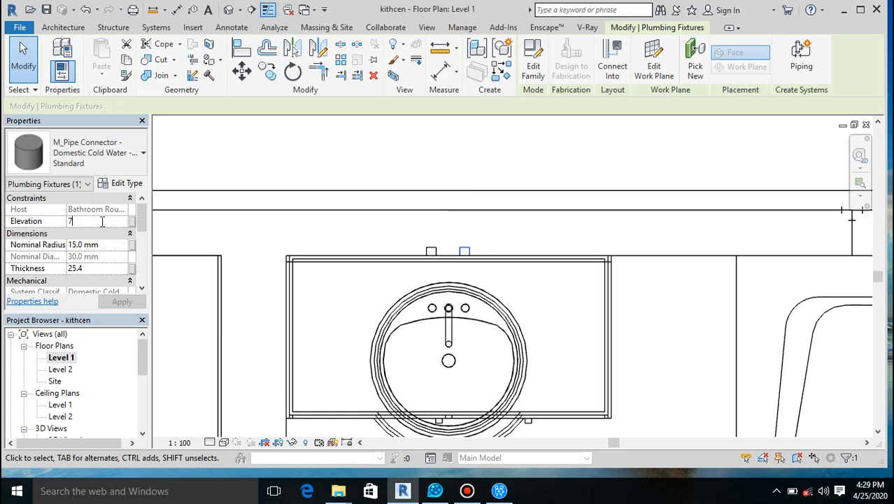
{"action": "key", "text": "Return"}
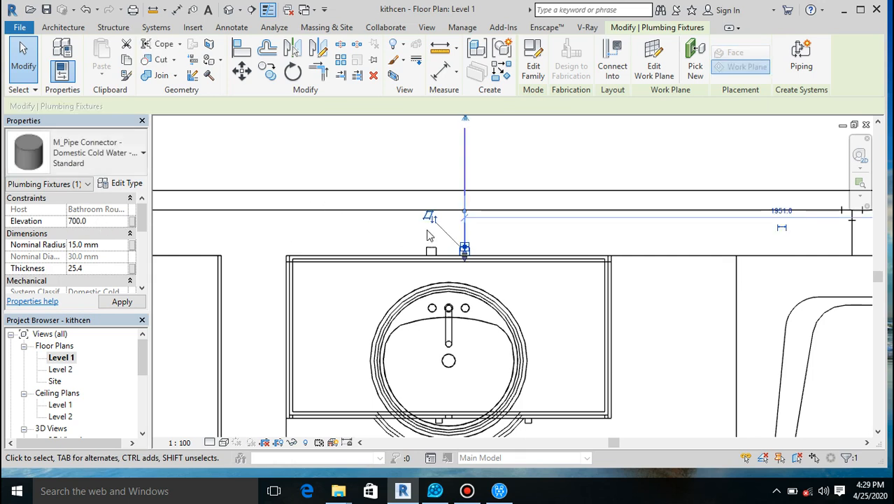
Set the elevation of the bathroom sink's hot water pipe connector to 700 mm and apply it.
{"action": "left_click", "coordinate": [431, 249]}
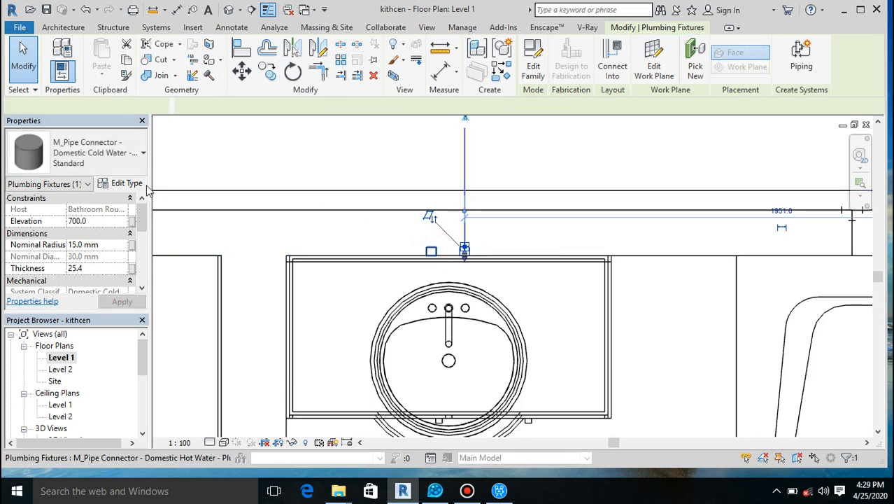
{"action": "left_click", "coordinate": [98, 223]}
{"action": "type", "text": "700"}
{"action": "key", "text": "Return"}
{"action": "left_click", "coordinate": [122, 301]}
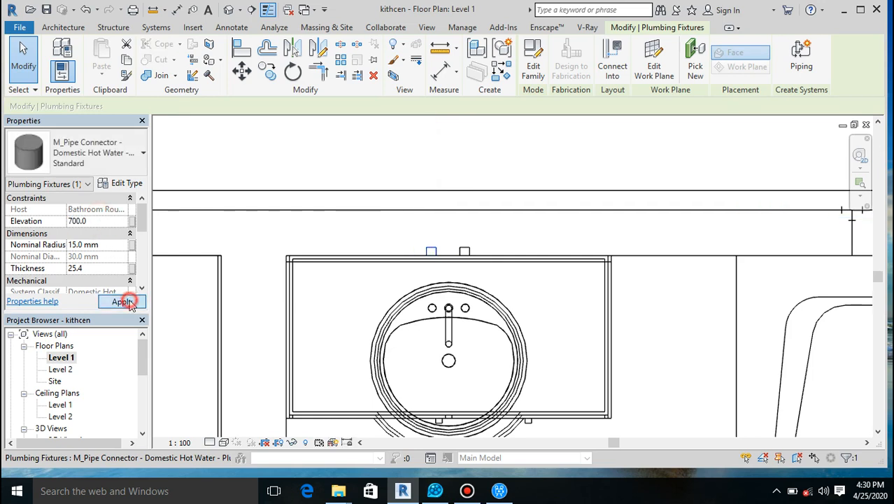
{"action": "scroll", "coordinate": [455, 242], "scroll_direction": "up", "scroll_amount": 3}
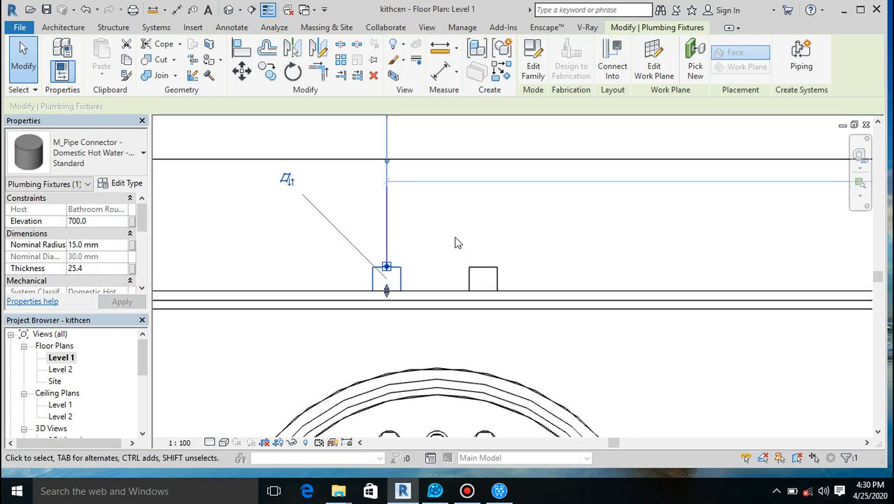
Try to draw a 32 mm pipe at a 260.4 mm offset from the bathroom sink's cold water connector to the wall pipe.
{"action": "left_click", "coordinate": [475, 269]}
{"action": "scroll", "coordinate": [431, 323], "scroll_direction": "down", "scroll_amount": 4}
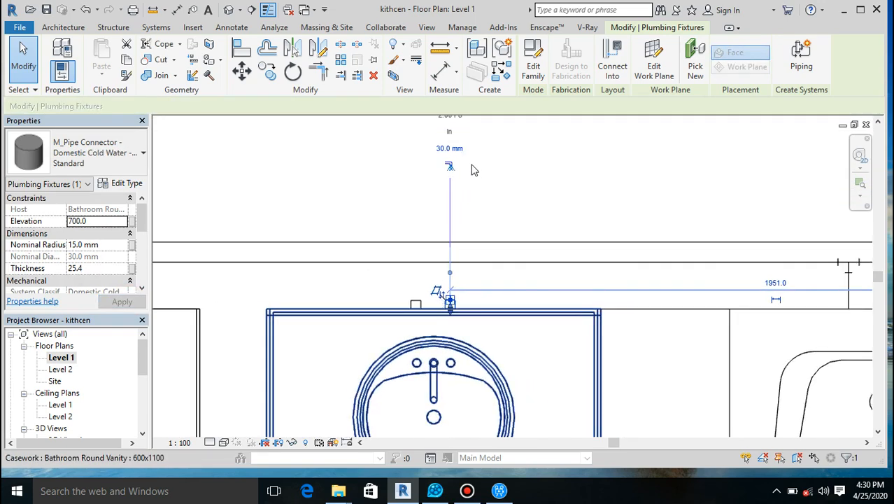
{"action": "left_click", "coordinate": [450, 166]}
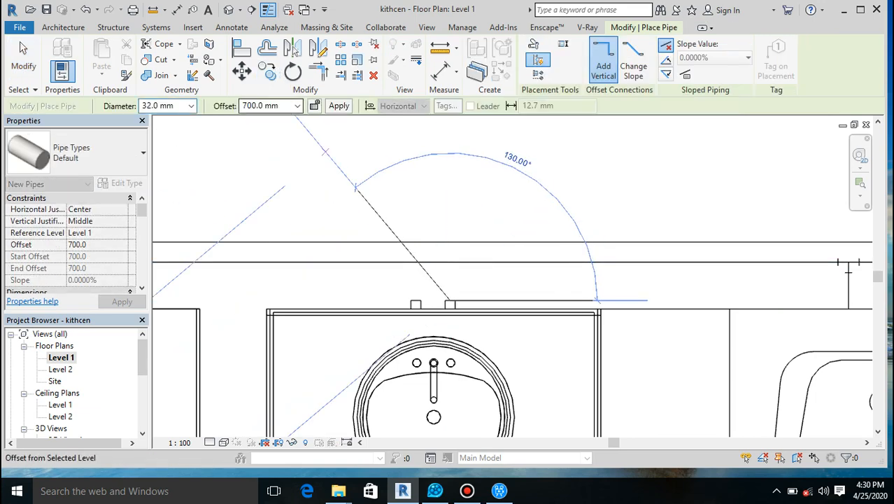
{"action": "type", "text": "26"}
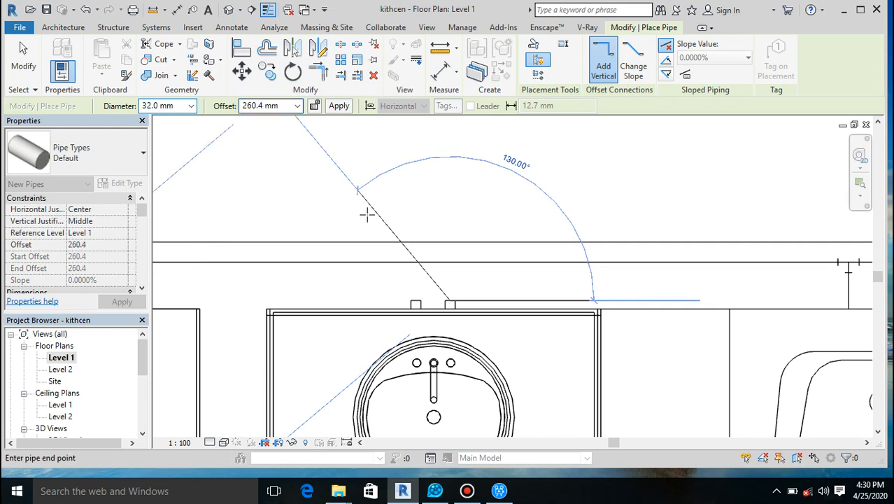
{"action": "left_click", "coordinate": [450, 262]}
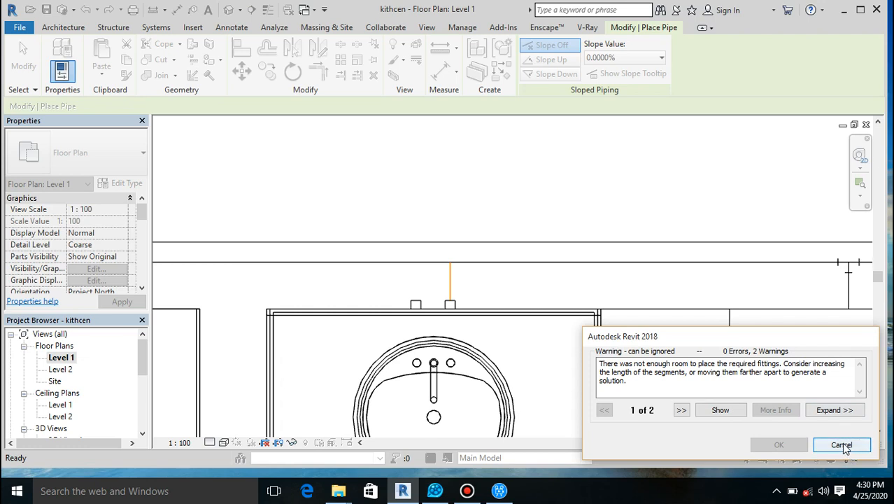
{"action": "left_click", "coordinate": [842, 445]}
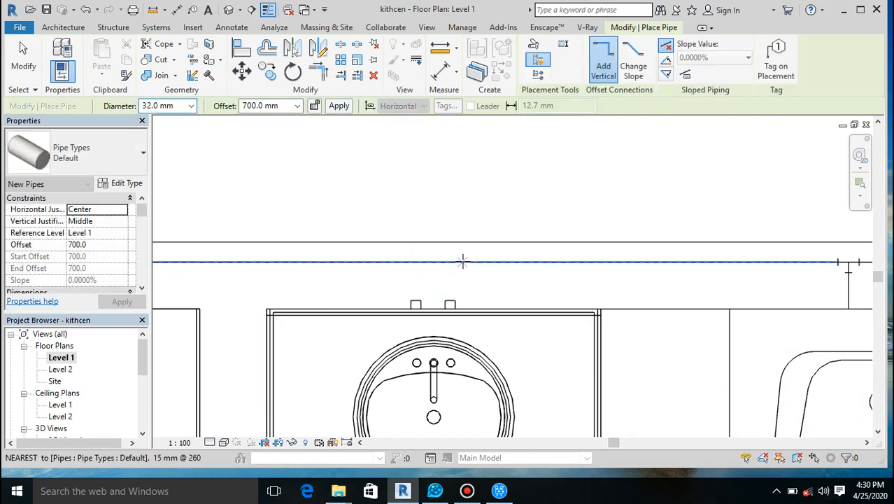
Draw a 32 mm pipe at a 700 mm offset from the sink's cold water connector perpendicular to the wall supply pipe.
{"action": "left_click", "coordinate": [448, 305]}
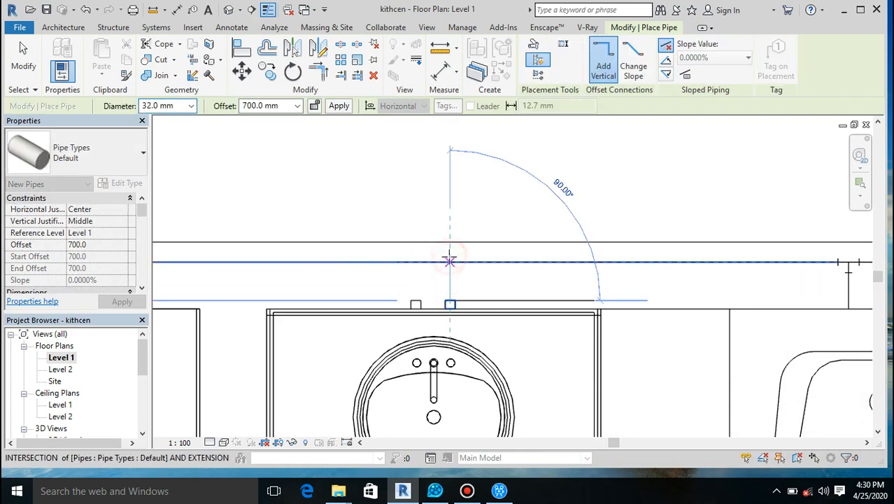
{"action": "left_click", "coordinate": [450, 261]}
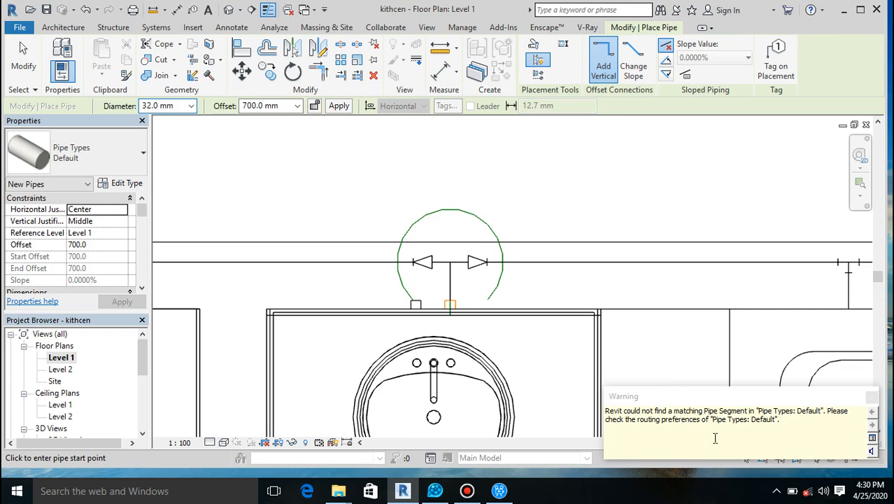
{"action": "left_click", "coordinate": [870, 396]}
{"action": "key", "text": "Escape"}
{"action": "key", "text": "Escape"}
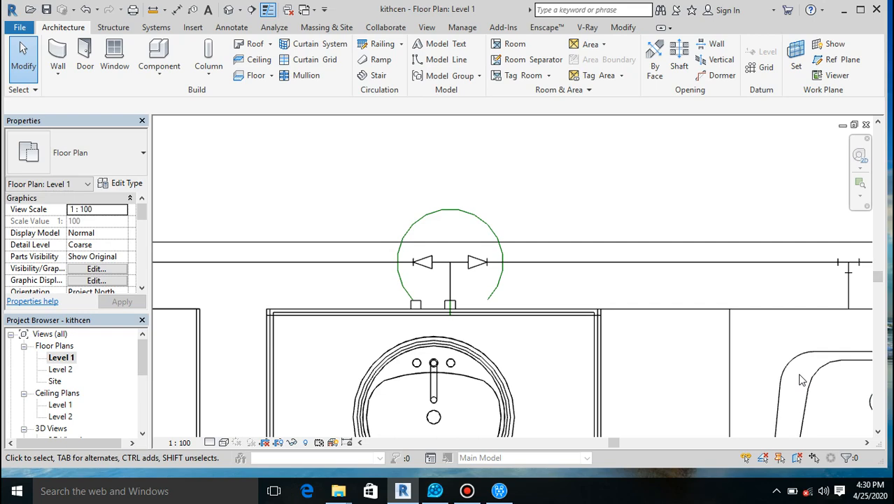
Examine the 32 mm riser, elbow and tee behind the bathroom sink cabinet in the 3D view.
{"action": "left_click", "coordinate": [231, 9]}
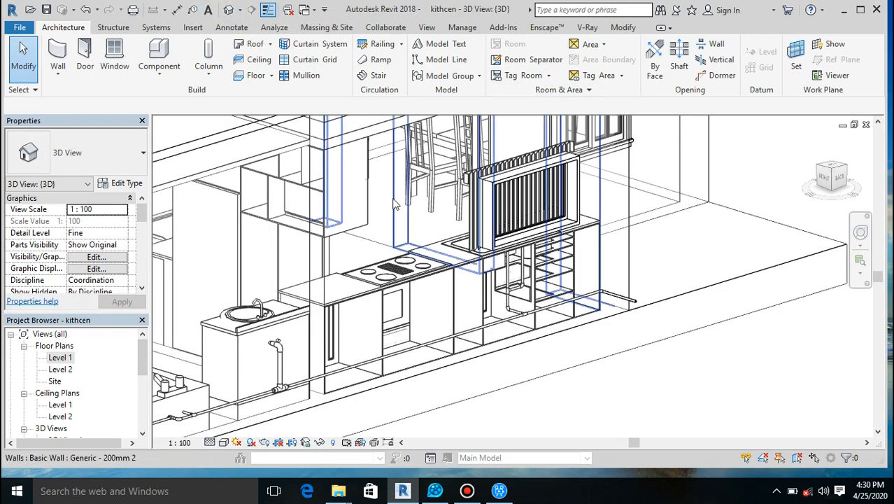
{"action": "scroll", "coordinate": [275, 393], "scroll_direction": "up", "scroll_amount": 3}
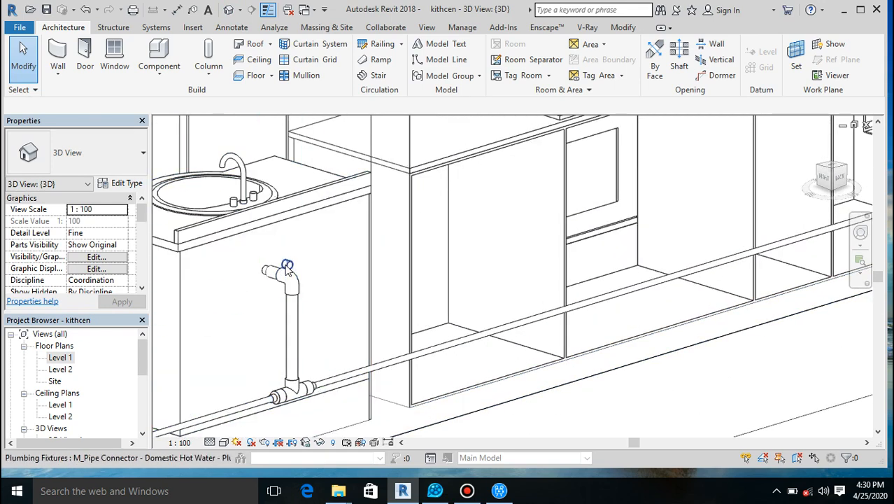
{"action": "scroll", "coordinate": [285, 272], "scroll_direction": "up", "scroll_amount": 4}
{"action": "scroll", "coordinate": [310, 222], "scroll_direction": "down", "scroll_amount": 5}
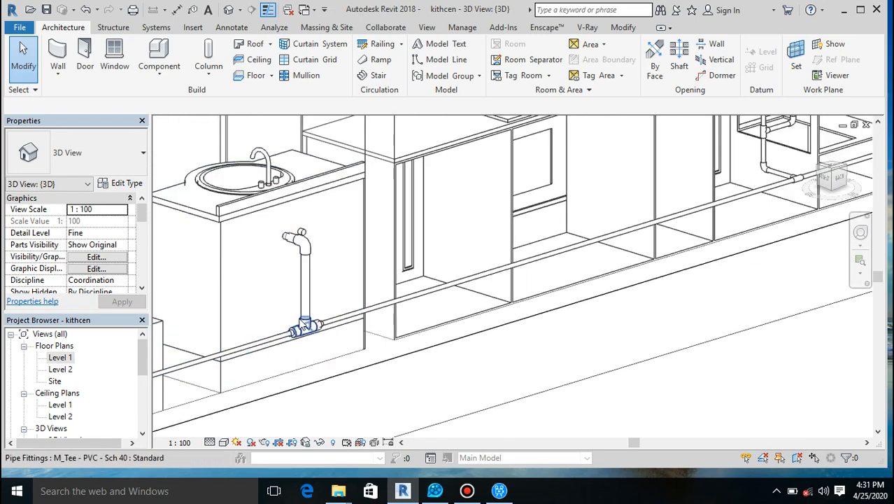
{"action": "scroll", "coordinate": [293, 334], "scroll_direction": "up", "scroll_amount": 3}
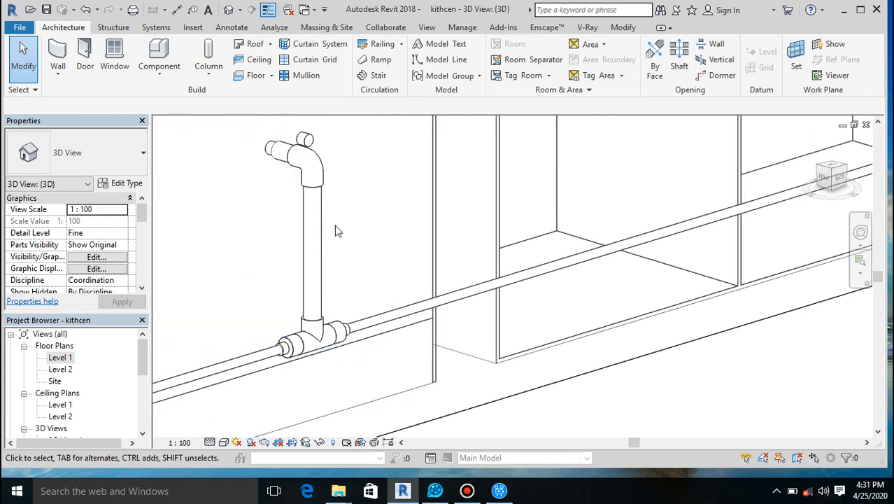
{"action": "scroll", "coordinate": [315, 341], "scroll_direction": "up", "scroll_amount": 2}
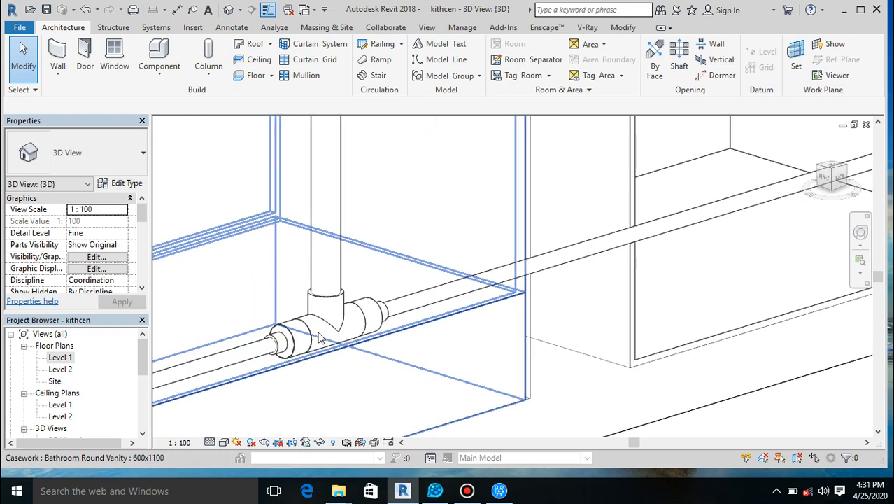
{"action": "scroll", "coordinate": [315, 340], "scroll_direction": "up", "scroll_amount": 2}
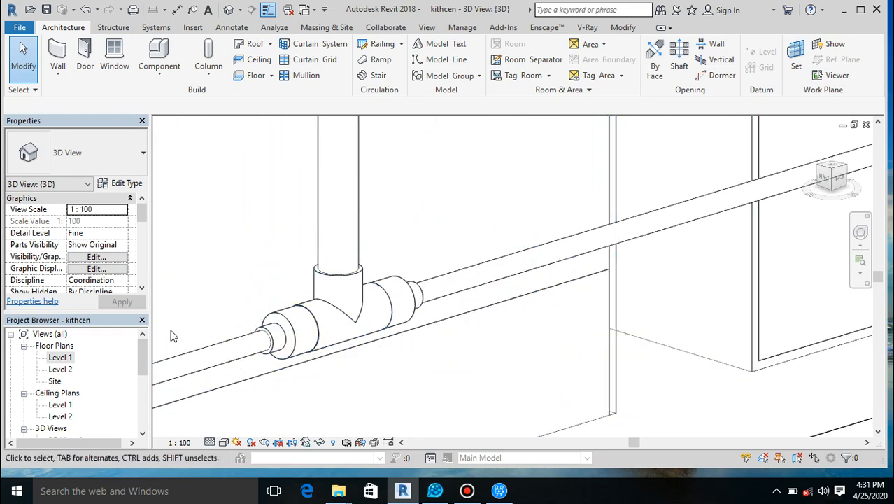
Back in the Level 1 plan, undo the 32 mm pipe and set the view's detail level to Fine.
{"action": "double_click", "coordinate": [61, 358]}
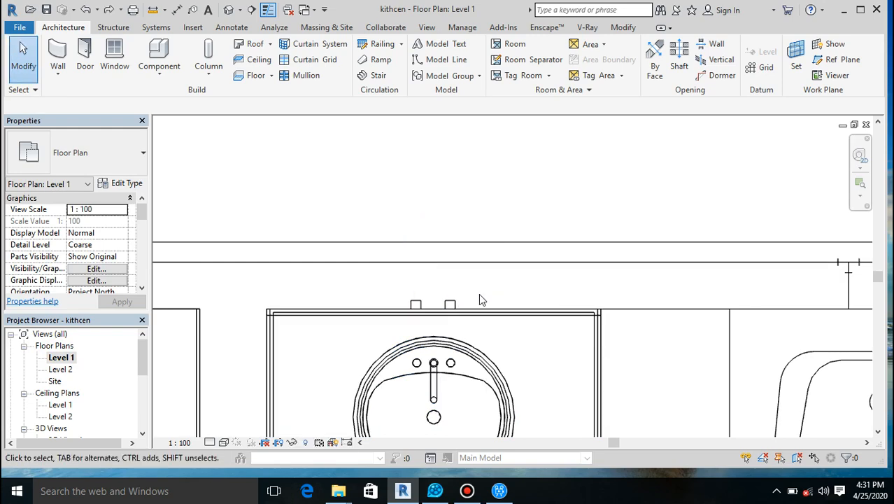
{"action": "left_click", "coordinate": [451, 304]}
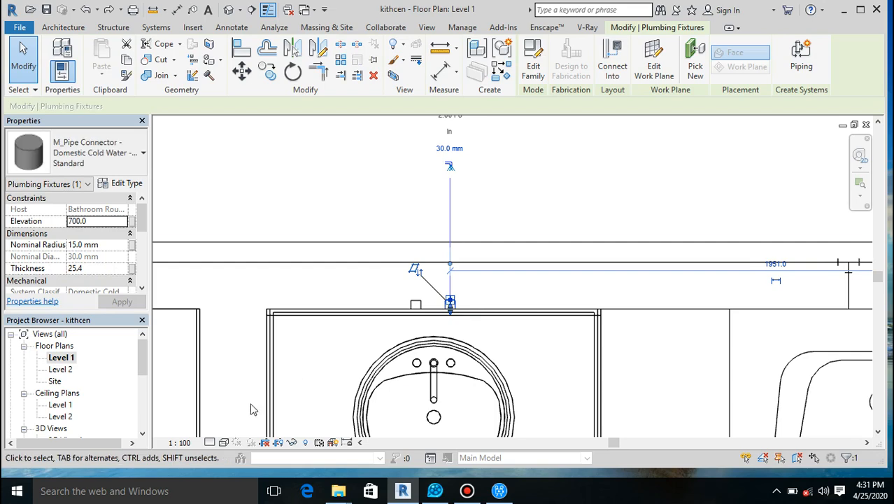
{"action": "left_click", "coordinate": [209, 442]}
{"action": "left_click", "coordinate": [231, 426]}
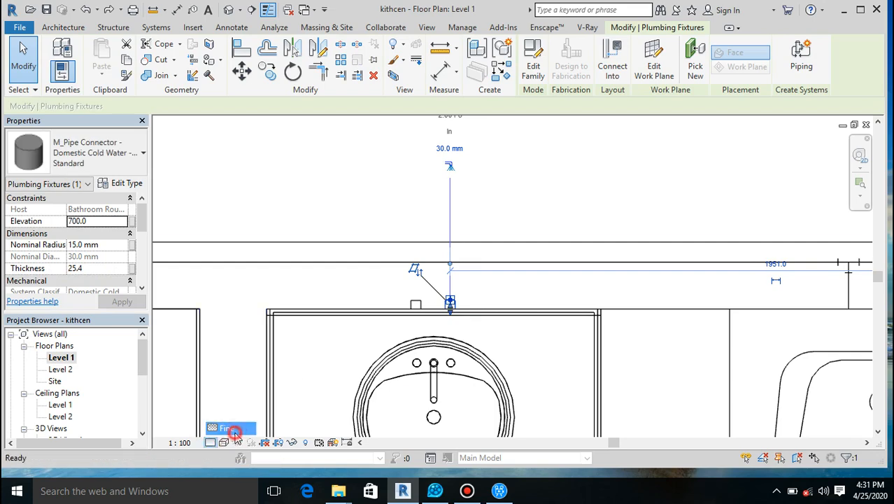
Start a pipe from the bathroom sink's cold water connector and set its diameter to 15 mm.
{"action": "left_click", "coordinate": [449, 302]}
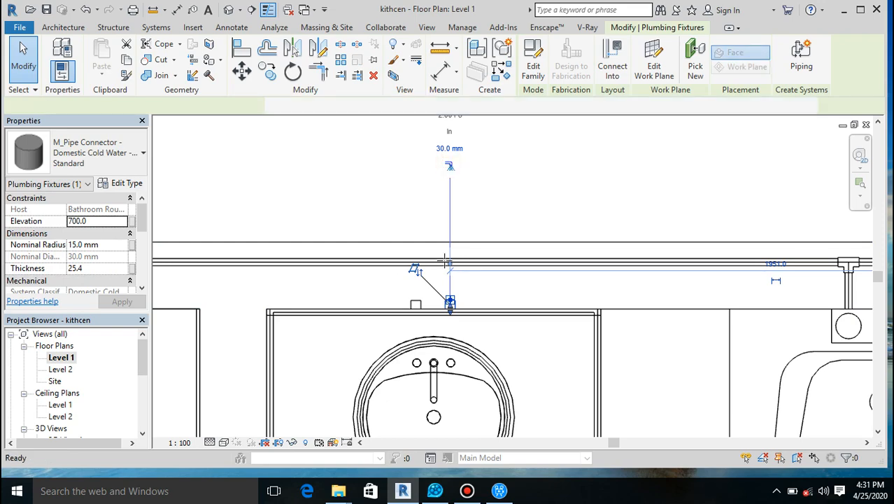
{"action": "left_click", "coordinate": [450, 165]}
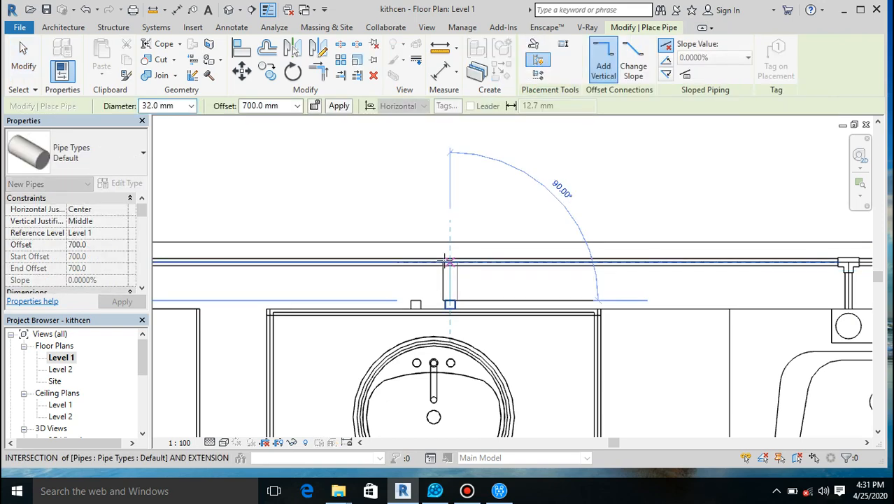
{"action": "left_click", "coordinate": [191, 105]}
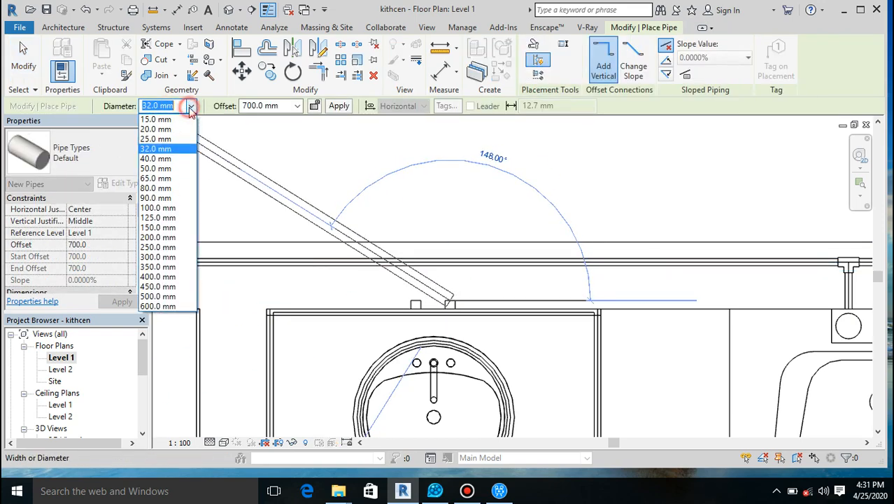
{"action": "left_click", "coordinate": [169, 121]}
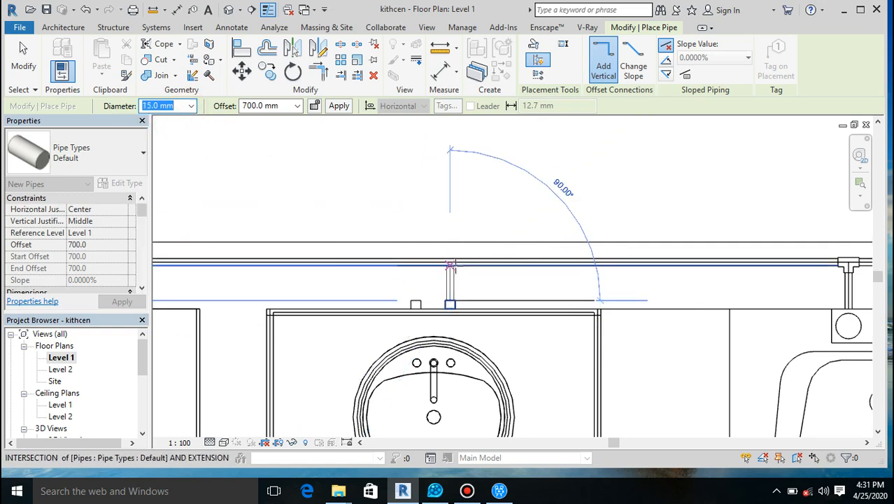
Try to run the 15 mm cold water pipe to the wall supply pipe at an offset of 260.4 mm.
{"action": "scroll", "coordinate": [448, 266], "scroll_direction": "up", "scroll_amount": 3}
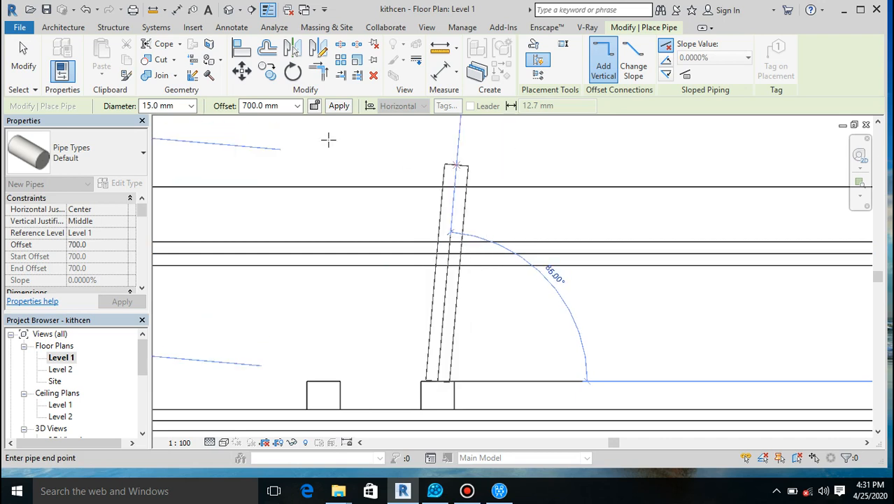
{"action": "left_click", "coordinate": [289, 105]}
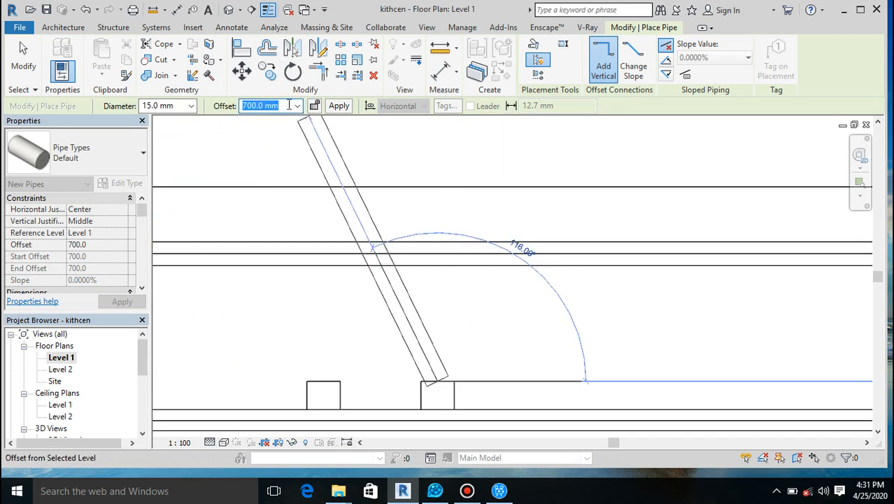
{"action": "type", "text": "26"}
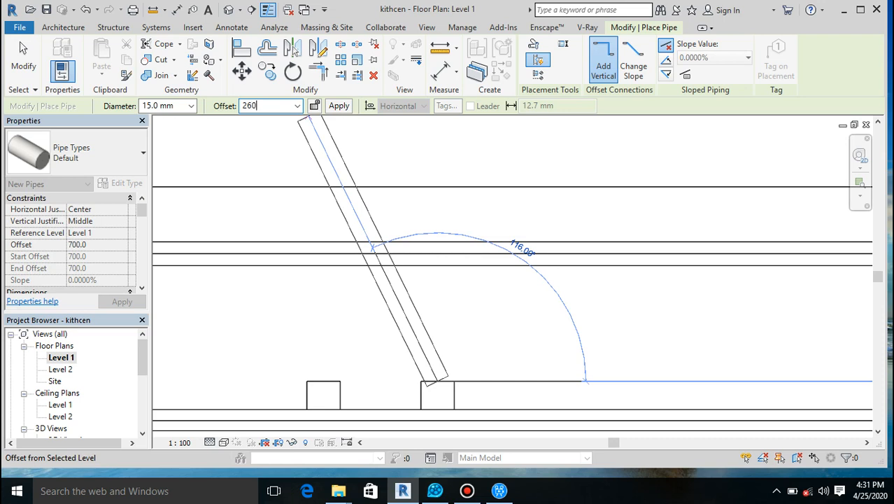
{"action": "key", "text": "Return"}
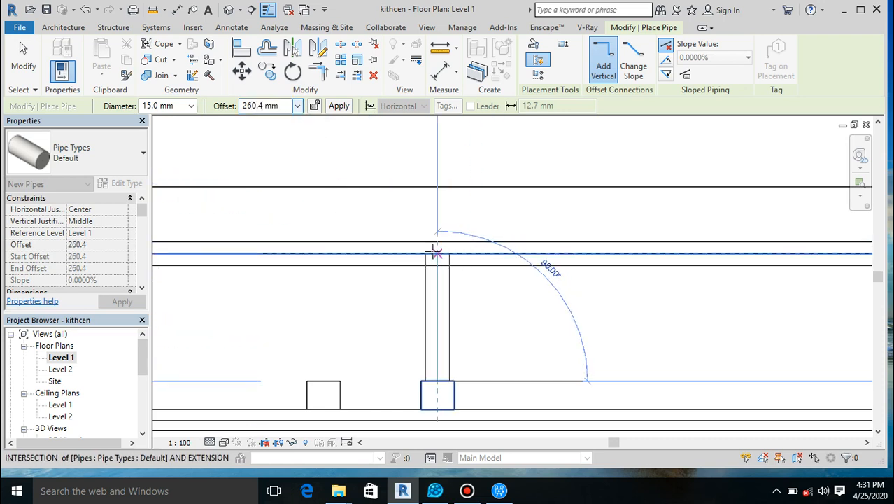
{"action": "left_click", "coordinate": [435, 253]}
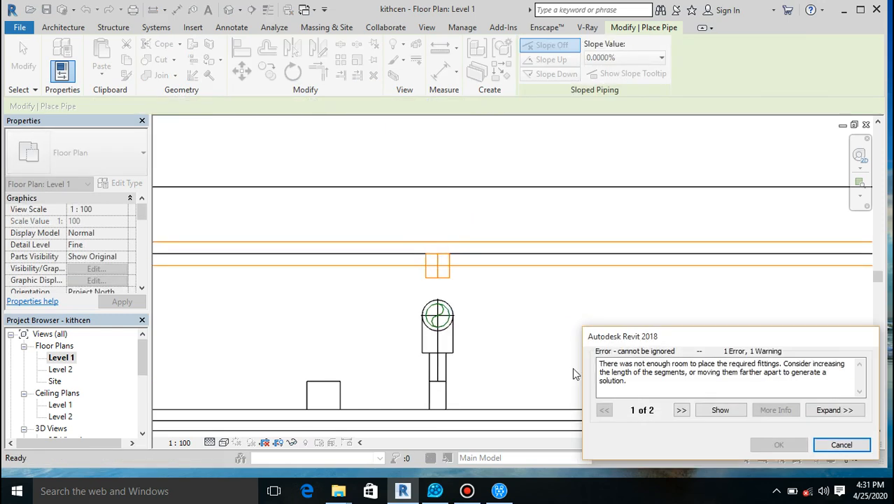
{"action": "left_click", "coordinate": [842, 445]}
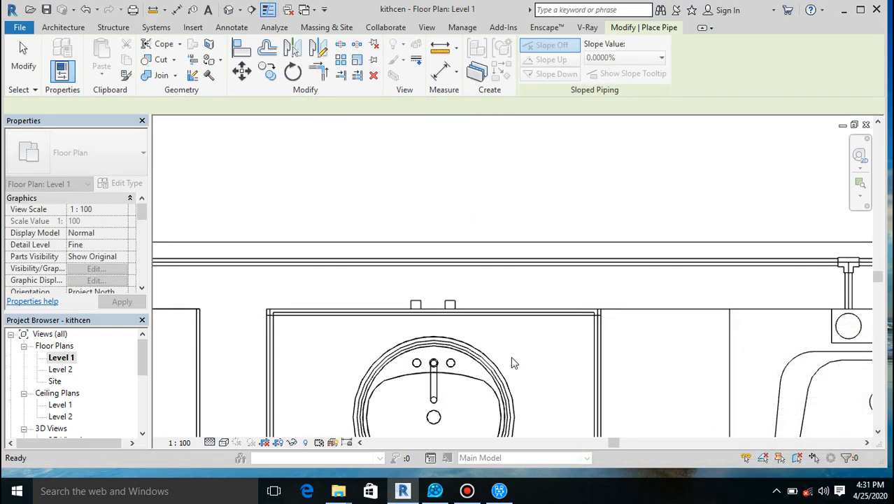
Draw a 15 mm pipe at a 700 mm offset from the cold water connector to the wall supply pipe's centerline and check it in 3D.
{"action": "left_click", "coordinate": [451, 300]}
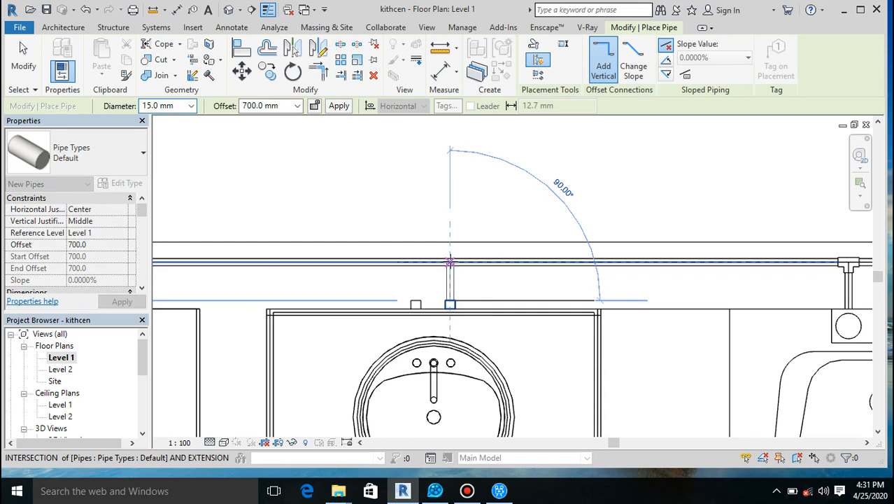
{"action": "left_click", "coordinate": [450, 261]}
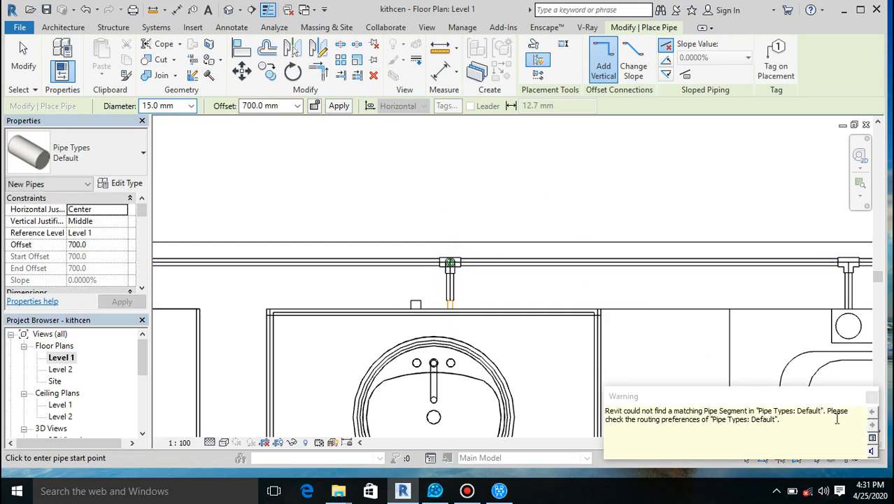
{"action": "left_click", "coordinate": [872, 397]}
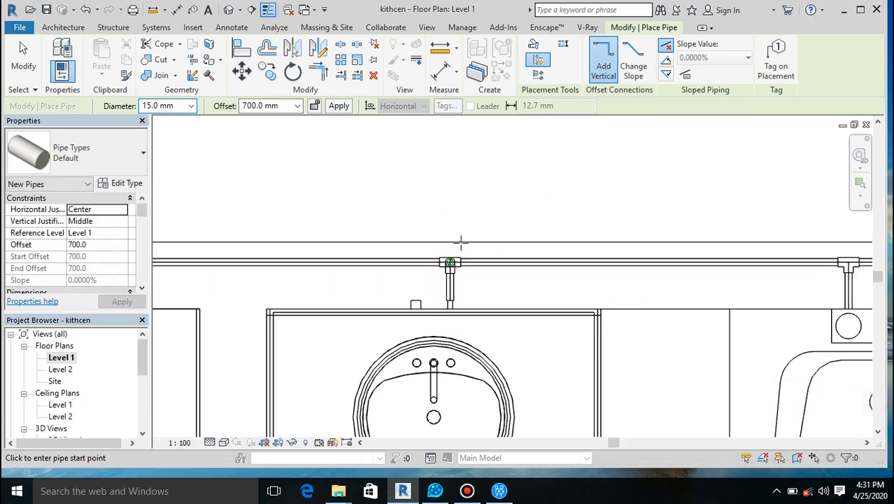
{"action": "left_click", "coordinate": [226, 9]}
{"action": "scroll", "coordinate": [424, 283], "scroll_direction": "up", "scroll_amount": 3}
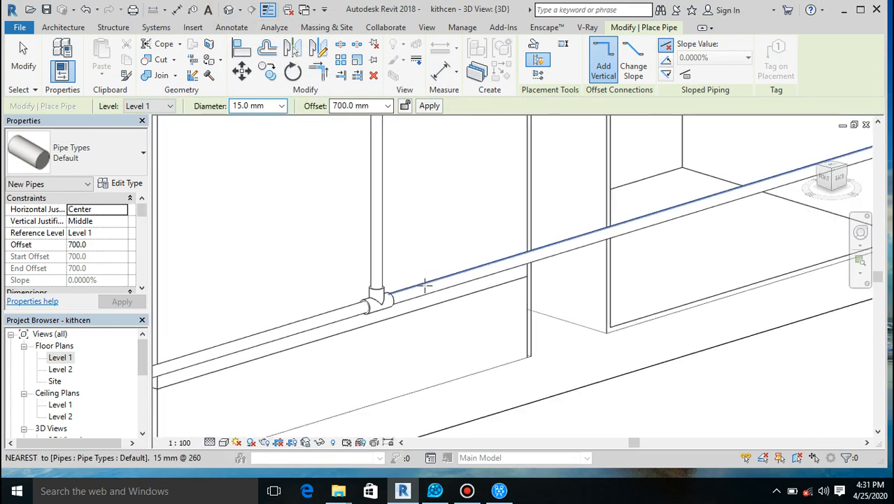
{"action": "scroll", "coordinate": [388, 224], "scroll_direction": "up", "scroll_amount": 4}
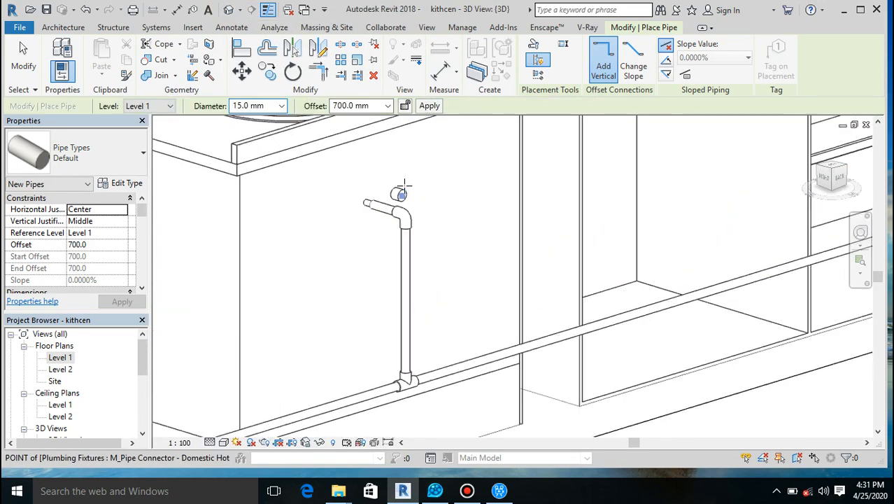
{"action": "scroll", "coordinate": [404, 239], "scroll_direction": "down", "scroll_amount": 3}
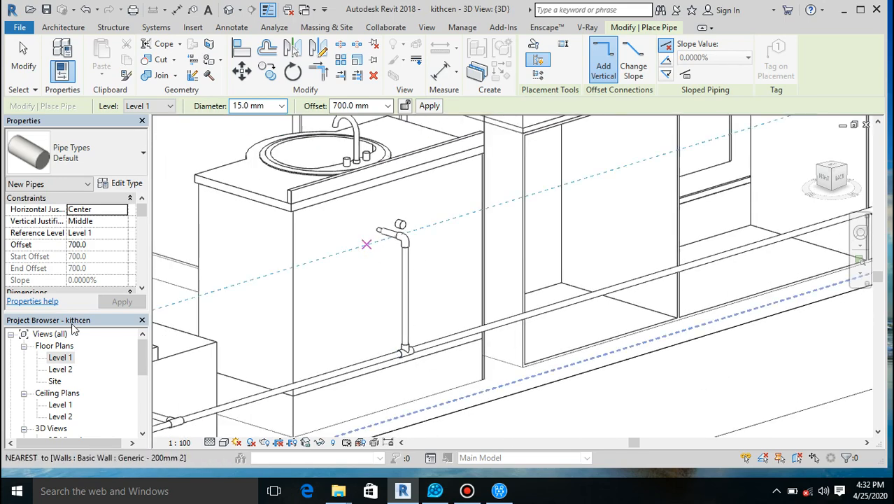
In the Level 1 plan, start a pipe from the bathroom sink's hot water connector and set its diameter to 15 mm.
{"action": "double_click", "coordinate": [60, 357]}
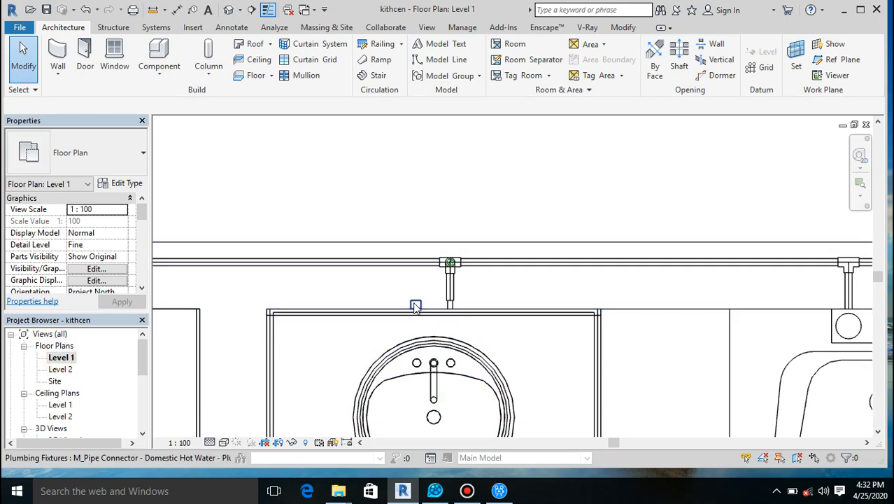
{"action": "left_click", "coordinate": [415, 305]}
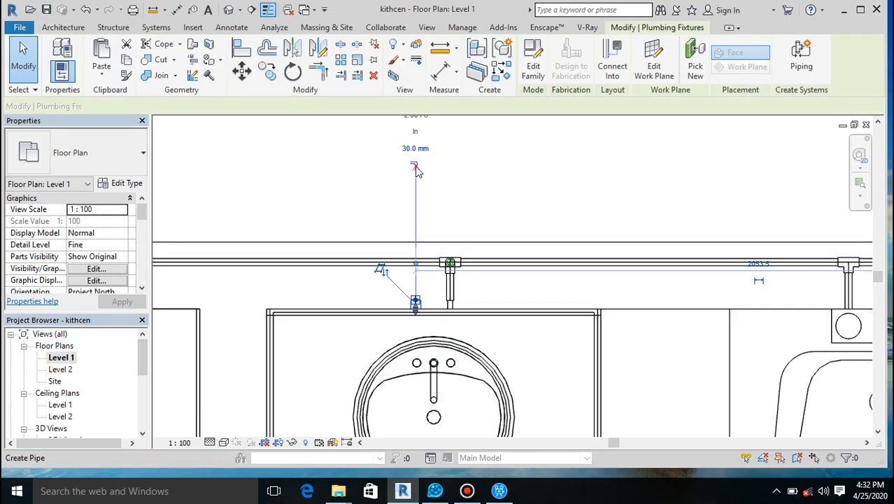
{"action": "left_click", "coordinate": [416, 301]}
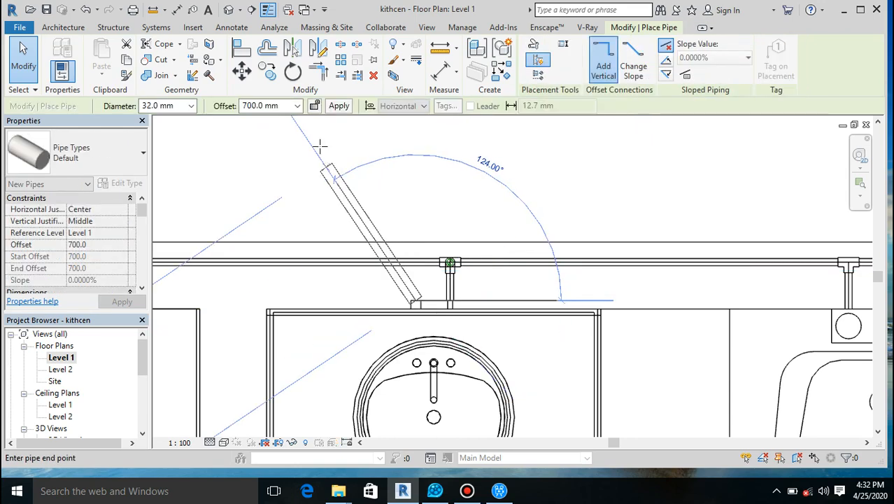
{"action": "left_click", "coordinate": [190, 106]}
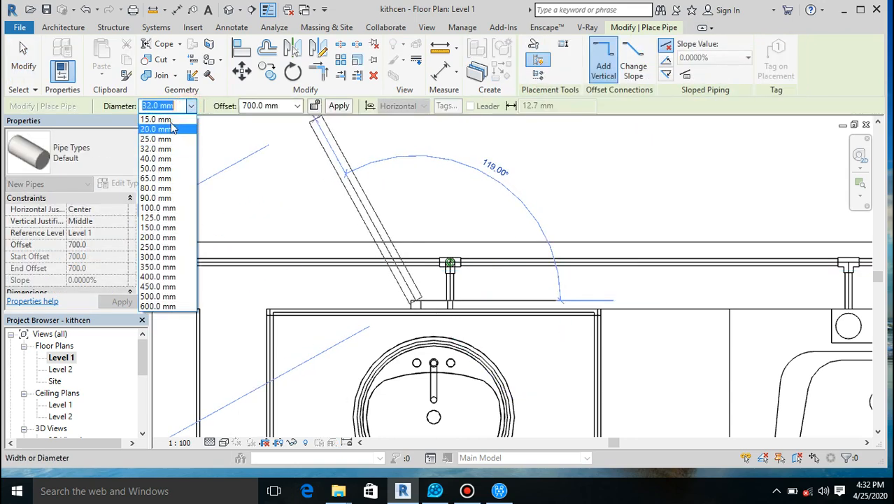
{"action": "left_click", "coordinate": [155, 117]}
Try to run the 15 mm hot water pipe to the wall supply pipe at an offset of 260.4 mm.
{"action": "left_click", "coordinate": [280, 108]}
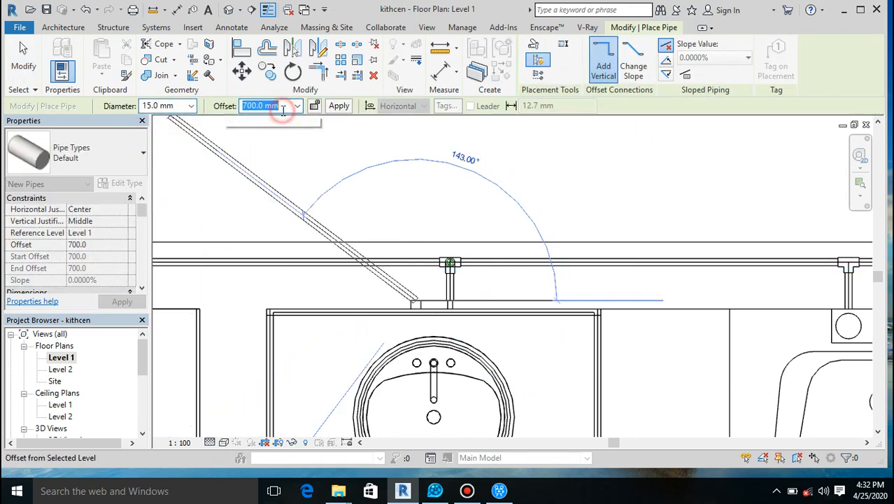
{"action": "type", "text": "26"}
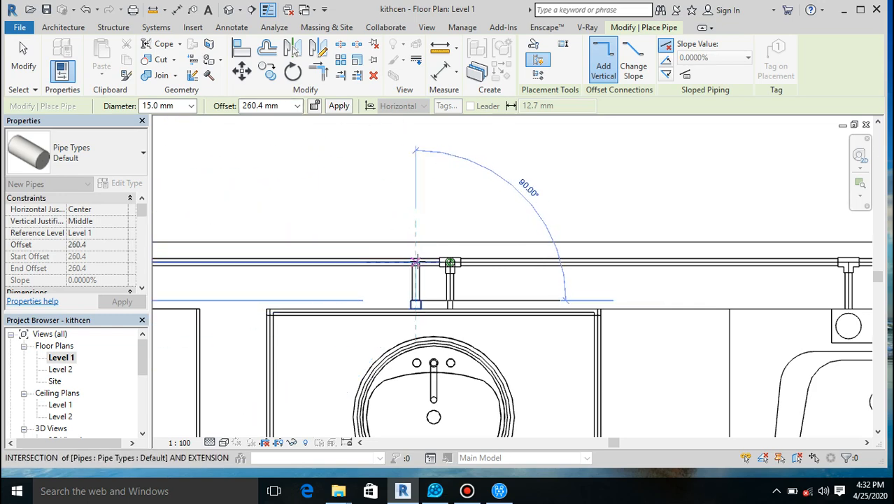
{"action": "left_click", "coordinate": [415, 261]}
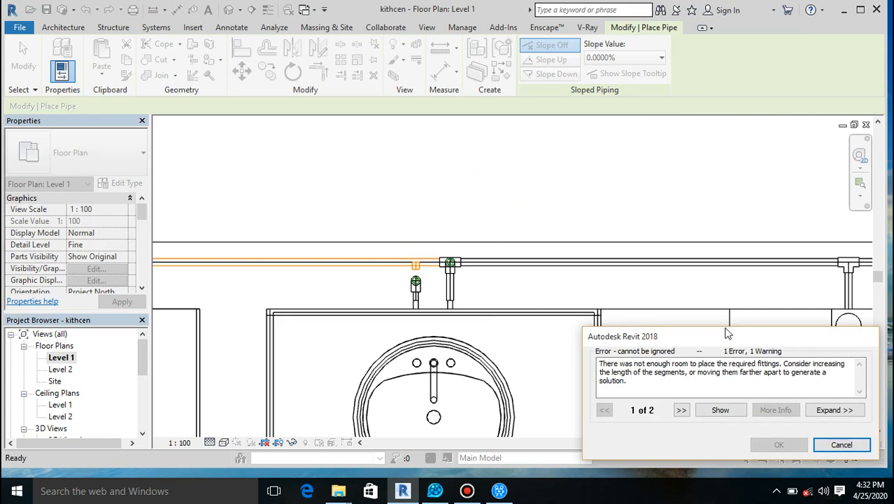
{"action": "left_click", "coordinate": [842, 444]}
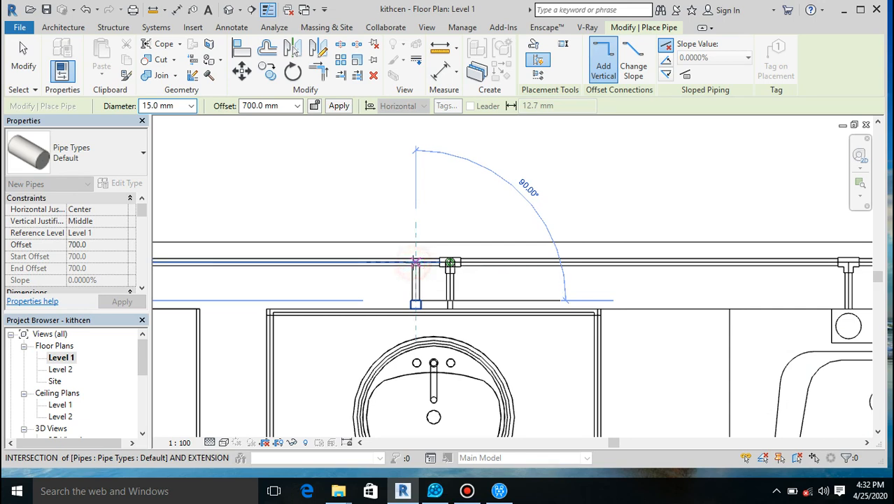
Draw a 15 mm pipe at a 700 mm offset from the hot water connector to the wall supply pipe's centerline.
{"action": "left_click", "coordinate": [415, 263]}
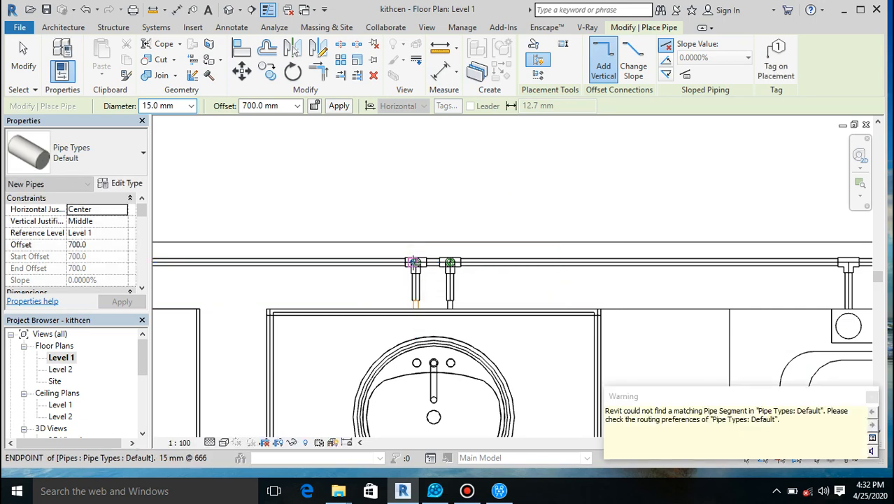
{"action": "left_click", "coordinate": [871, 398]}
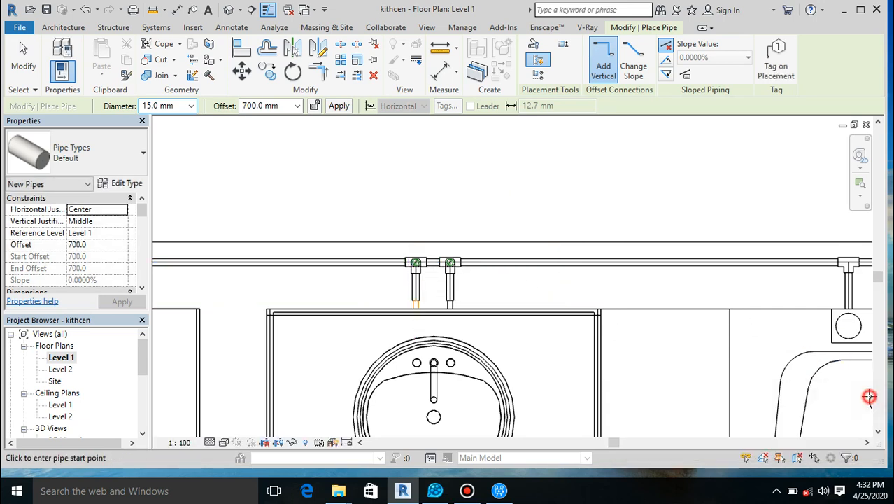
Examine both sink risers, their fittings on the supply pipe and the whole pipe run along the wall in 3D.
{"action": "left_click", "coordinate": [229, 12]}
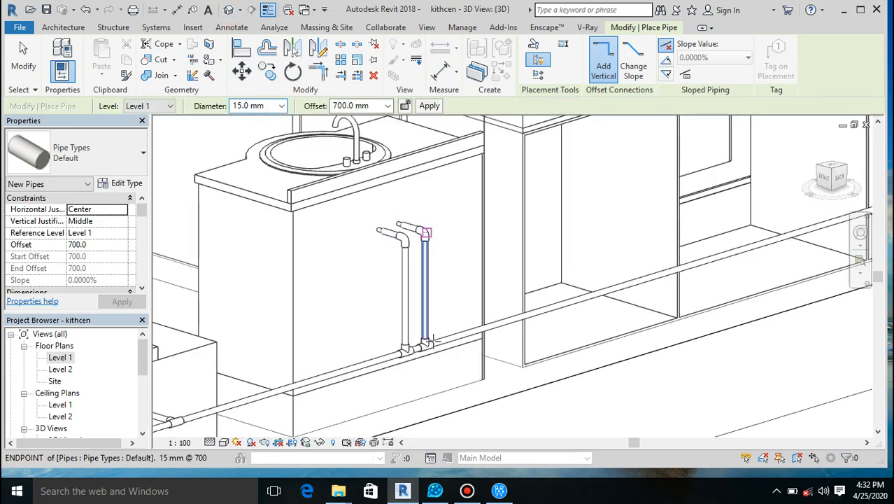
{"action": "scroll", "coordinate": [429, 357], "scroll_direction": "up", "scroll_amount": 7}
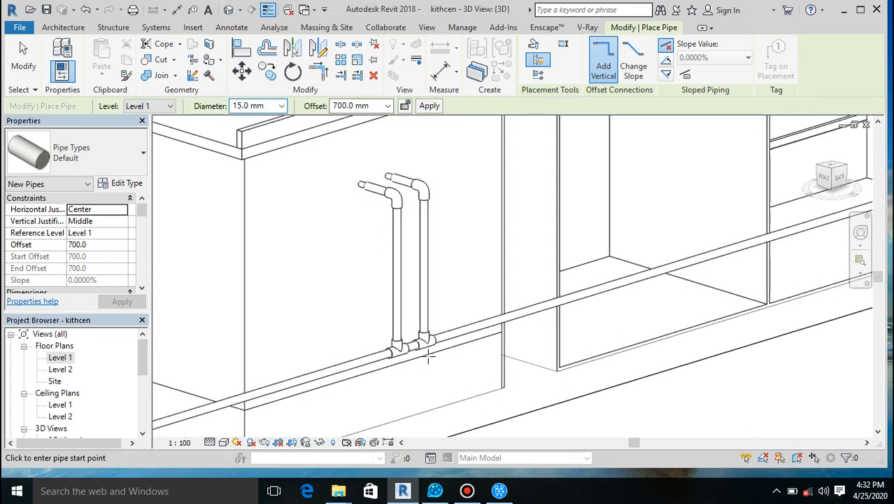
{"action": "scroll", "coordinate": [404, 320], "scroll_direction": "down", "scroll_amount": 5}
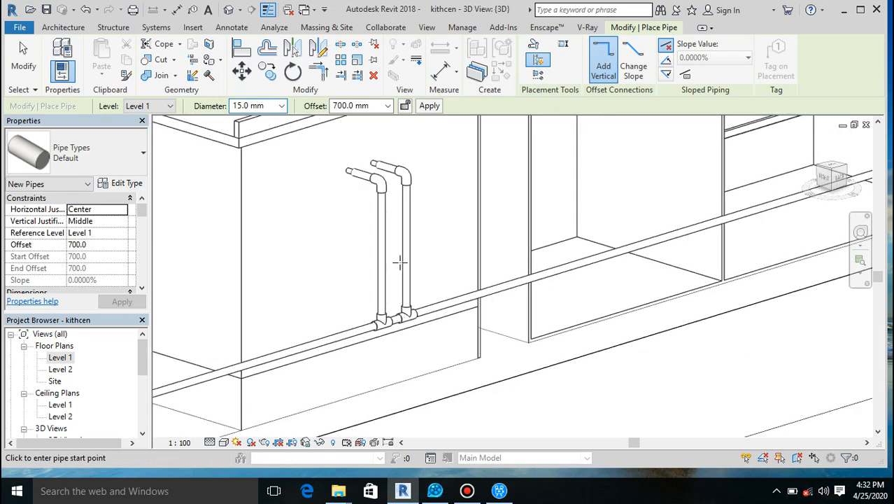
{"action": "scroll", "coordinate": [365, 161], "scroll_direction": "up", "scroll_amount": 5}
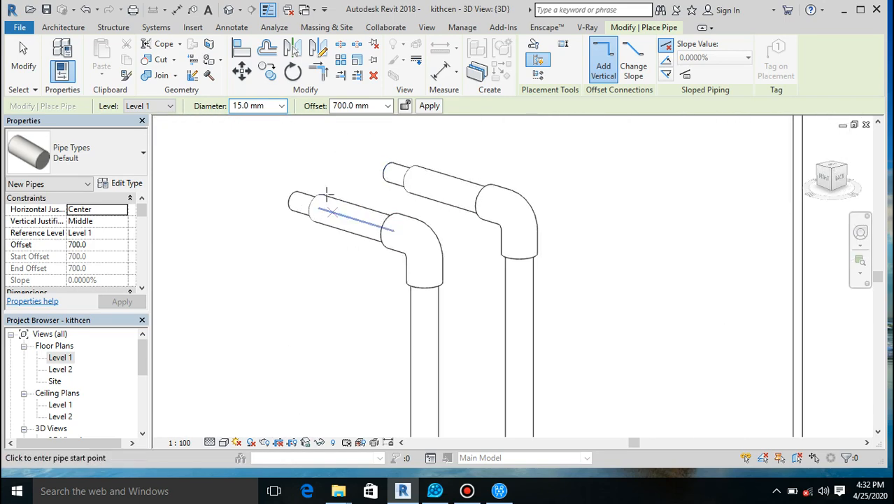
{"action": "scroll", "coordinate": [385, 200], "scroll_direction": "down", "scroll_amount": 6}
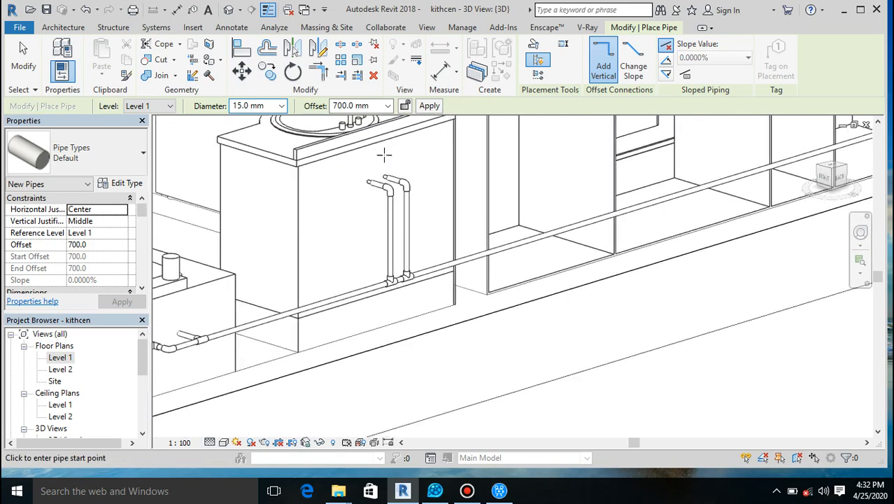
{"action": "scroll", "coordinate": [444, 264], "scroll_direction": "down", "scroll_amount": 4}
{"action": "scroll", "coordinate": [488, 213], "scroll_direction": "up", "scroll_amount": 6}
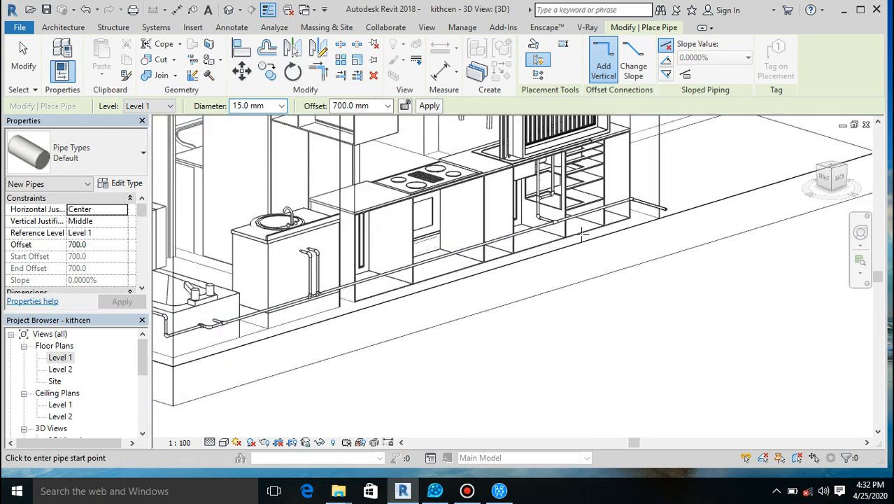
{"action": "scroll", "coordinate": [475, 222], "scroll_direction": "down", "scroll_amount": 4}
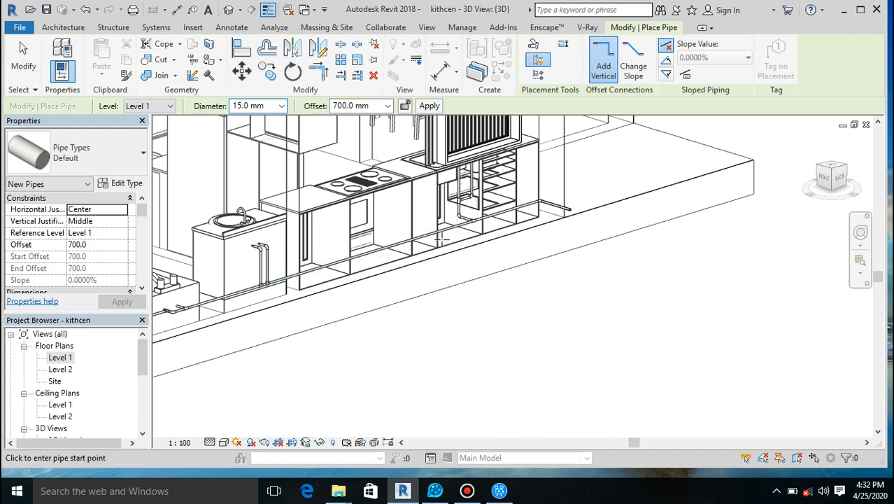
{"action": "scroll", "coordinate": [441, 240], "scroll_direction": "down", "scroll_amount": 5}
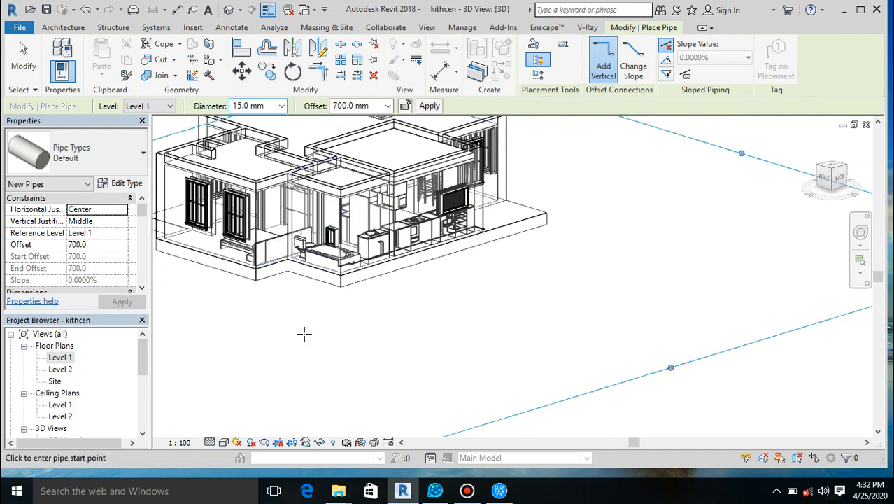
Back in the Level 1 plan, select the flush-tank water closet in the small toilet below the office.
{"action": "double_click", "coordinate": [71, 359]}
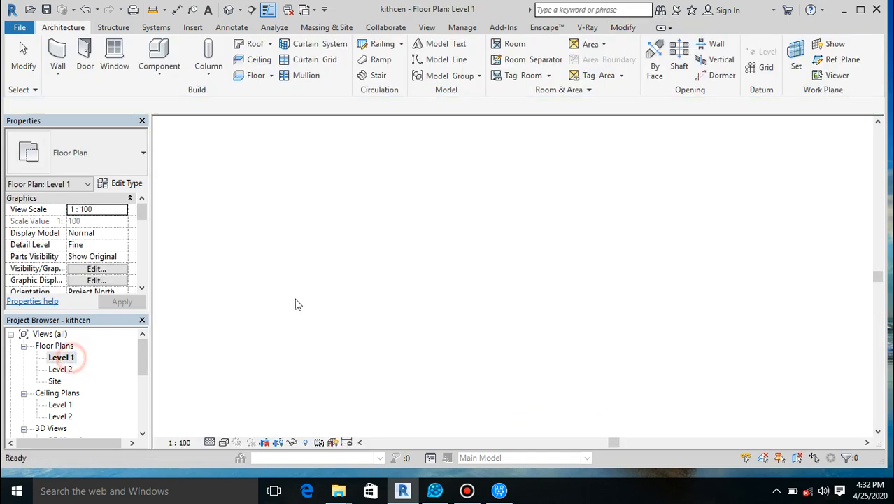
{"action": "scroll", "coordinate": [415, 269], "scroll_direction": "down", "scroll_amount": 4}
{"action": "scroll", "coordinate": [416, 270], "scroll_direction": "down", "scroll_amount": 5}
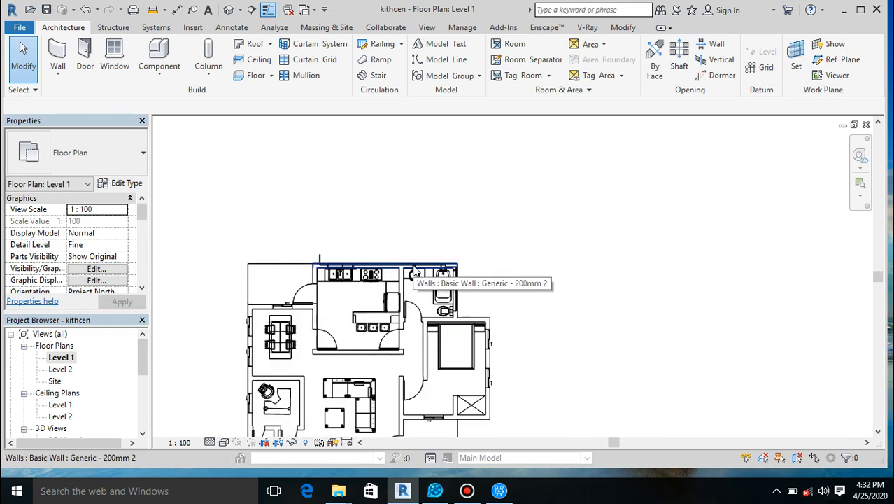
{"action": "scroll", "coordinate": [332, 390], "scroll_direction": "up", "scroll_amount": 7}
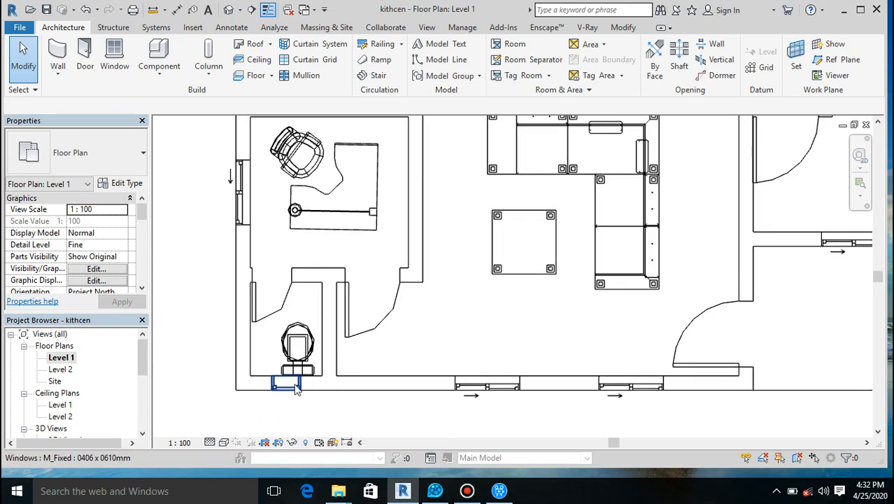
{"action": "left_click", "coordinate": [312, 353]}
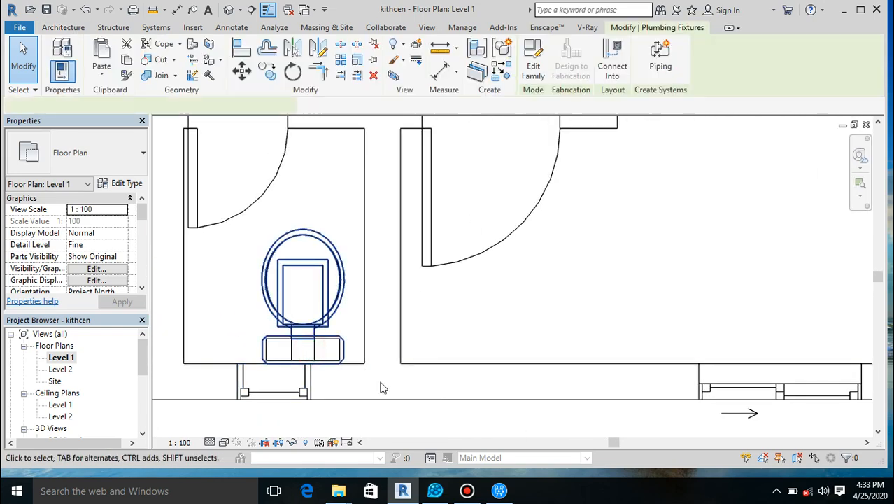
{"action": "scroll", "coordinate": [343, 260], "scroll_direction": "down", "scroll_amount": 4}
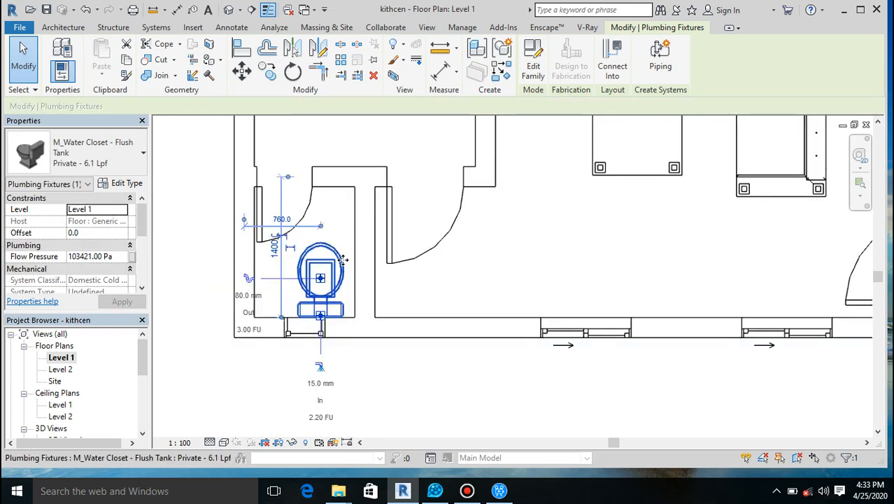
Run a 15 mm pipe at a 469.9 mm offset from the water closet's 15 mm connector about 180 mm into the wall and along it to the corner.
{"action": "left_click", "coordinate": [324, 354]}
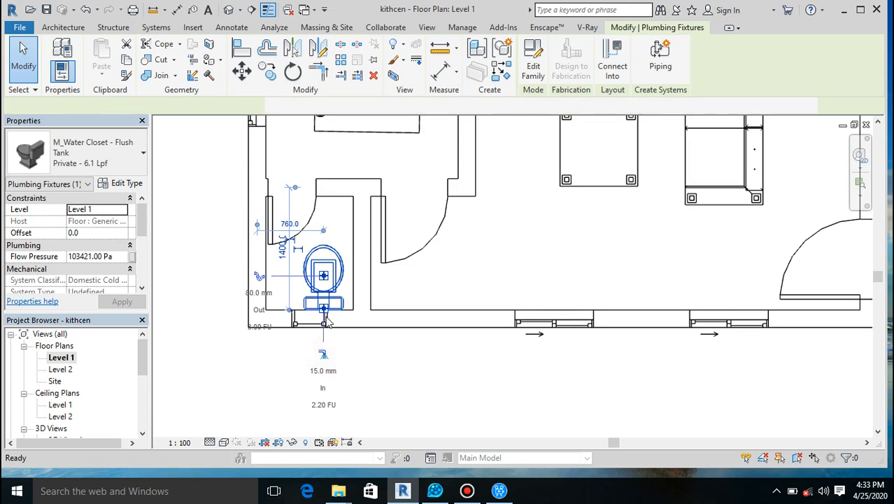
{"action": "scroll", "coordinate": [327, 320], "scroll_direction": "up", "scroll_amount": 4}
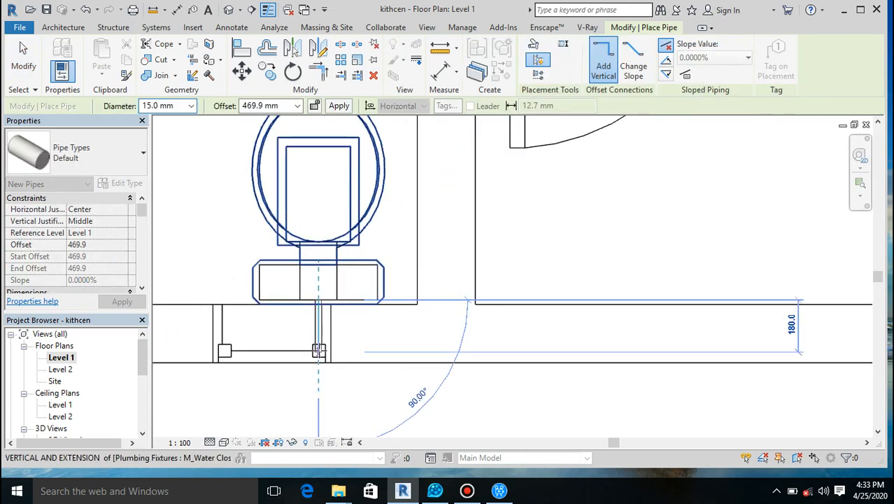
{"action": "left_click", "coordinate": [319, 351]}
{"action": "scroll", "coordinate": [336, 269], "scroll_direction": "down", "scroll_amount": 4}
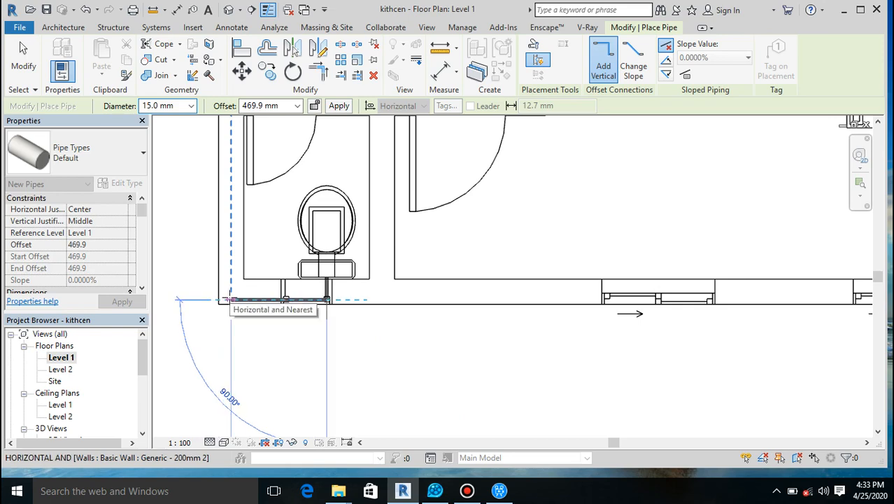
{"action": "scroll", "coordinate": [230, 299], "scroll_direction": "up", "scroll_amount": 2}
{"action": "left_click", "coordinate": [230, 300]}
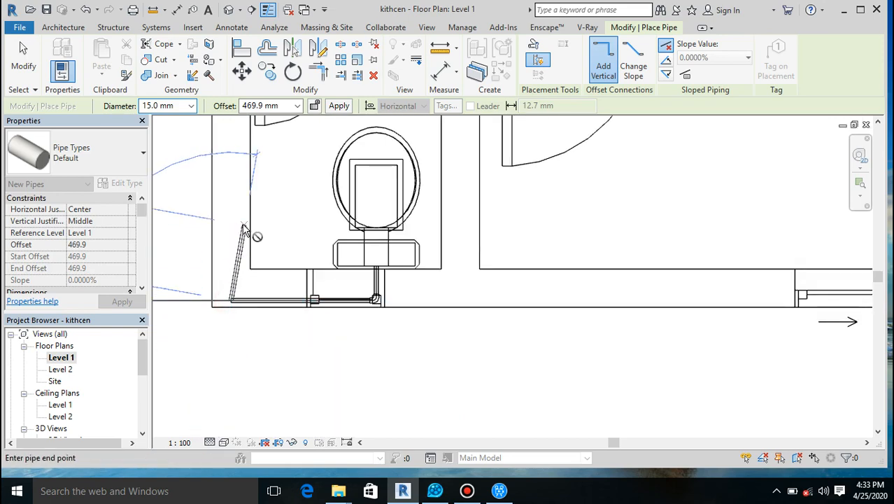
Look for the next point of the pipe run around the water closet's elbow, and undo the pipe segments drawn from it.
{"action": "scroll", "coordinate": [239, 308], "scroll_direction": "down", "scroll_amount": 5}
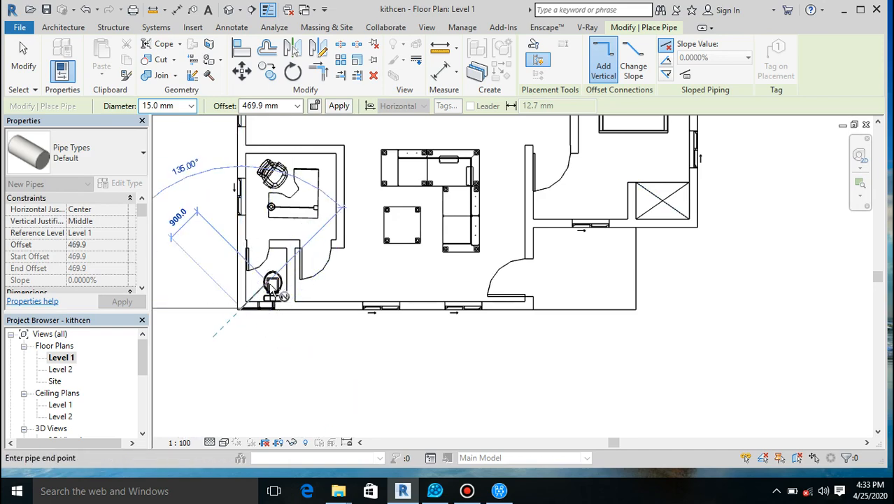
{"action": "scroll", "coordinate": [269, 286], "scroll_direction": "up", "scroll_amount": 3}
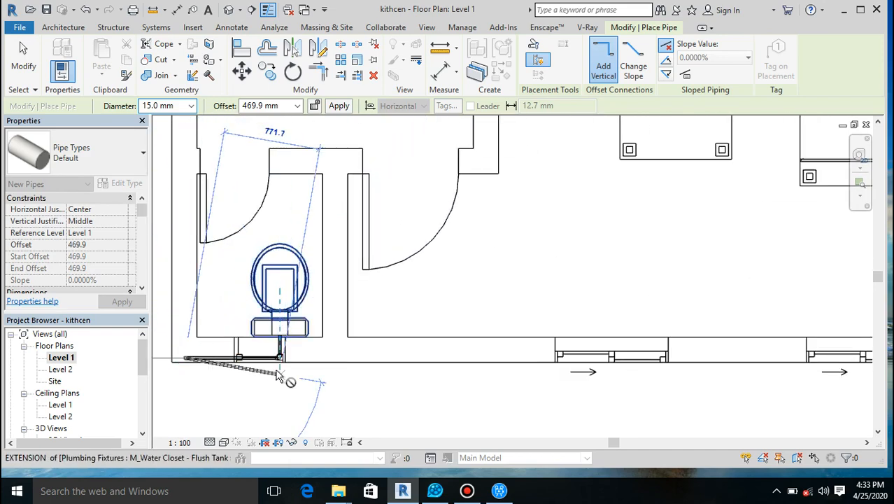
{"action": "scroll", "coordinate": [280, 371], "scroll_direction": "up", "scroll_amount": 5}
{"action": "scroll", "coordinate": [283, 315], "scroll_direction": "up", "scroll_amount": 5}
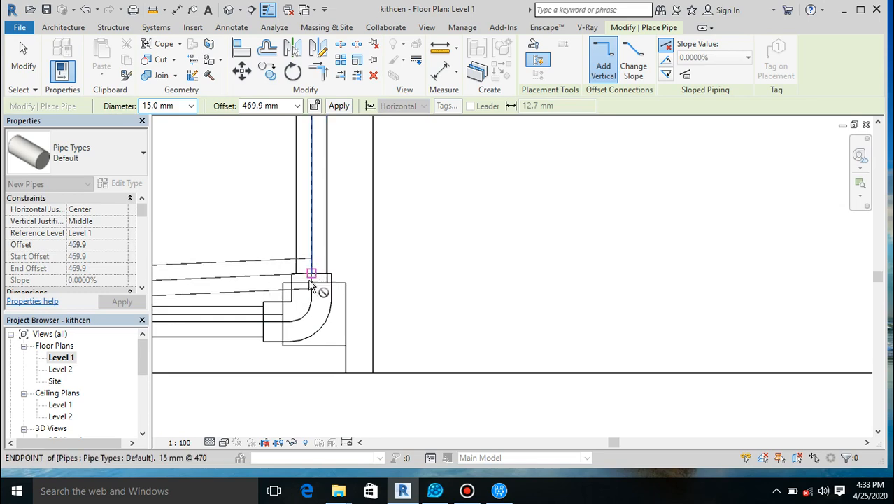
{"action": "scroll", "coordinate": [356, 298], "scroll_direction": "down", "scroll_amount": 5}
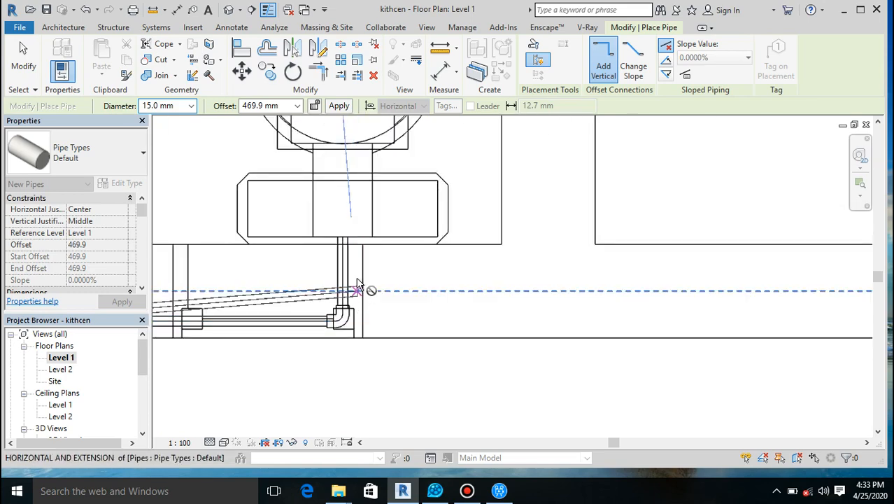
{"action": "scroll", "coordinate": [376, 326], "scroll_direction": "down", "scroll_amount": 4}
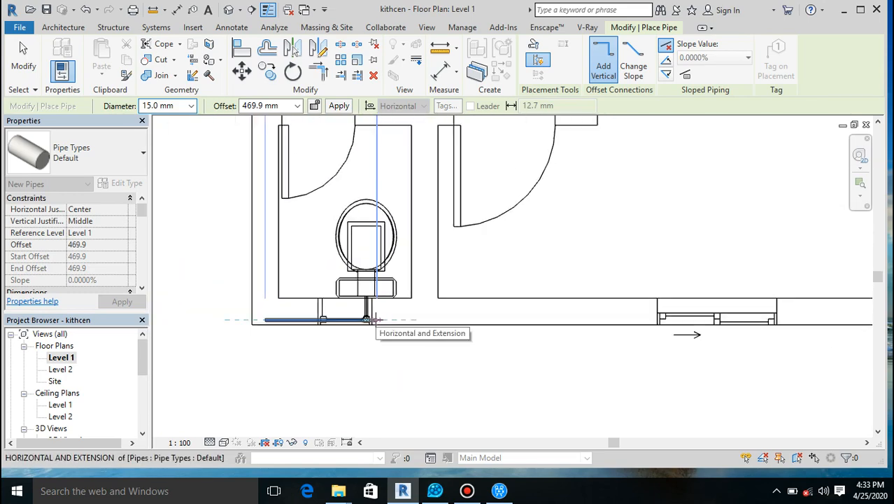
{"action": "left_click", "coordinate": [376, 271]}
{"action": "scroll", "coordinate": [376, 271], "scroll_direction": "up", "scroll_amount": 2}
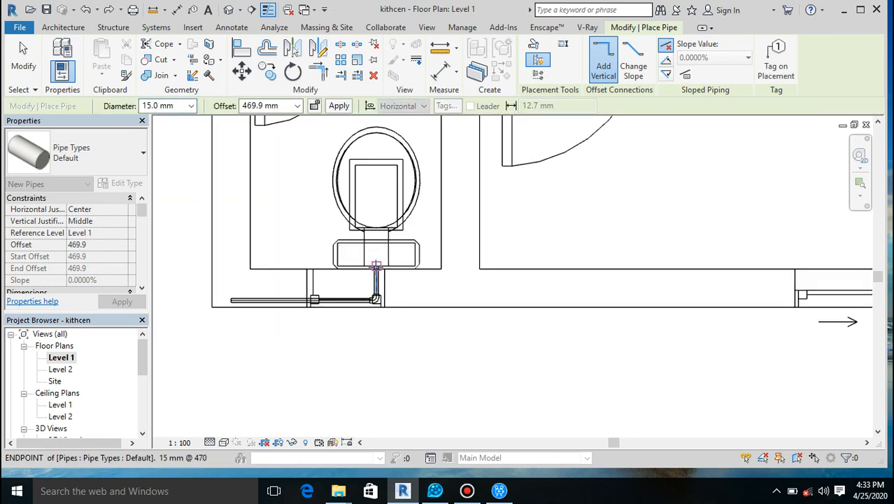
{"action": "scroll", "coordinate": [376, 272], "scroll_direction": "up", "scroll_amount": 2}
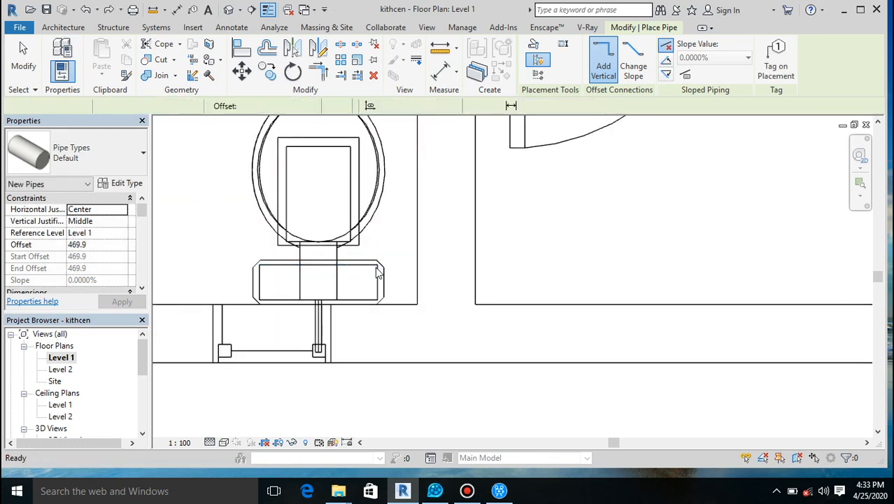
{"action": "scroll", "coordinate": [376, 270], "scroll_direction": "down", "scroll_amount": 3}
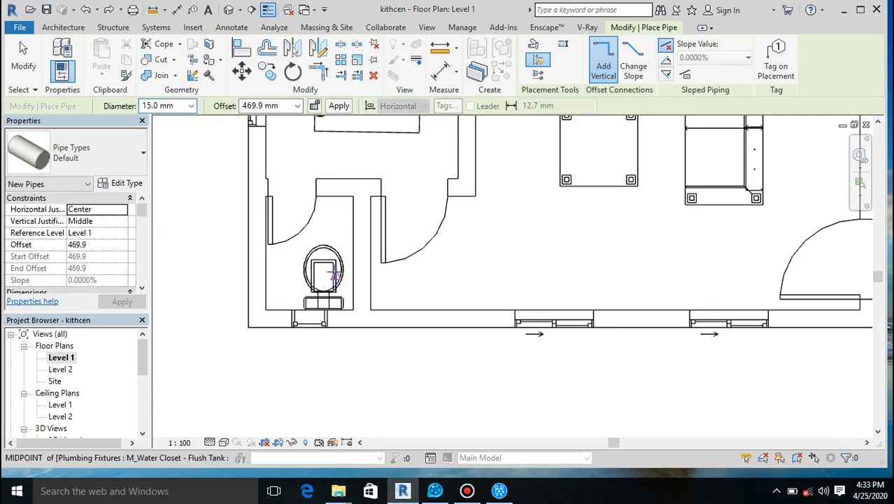
Run a 15 mm pipe at a 469.9 mm offset from the small toilet's water closet into the wall and along it to the outer corner.
{"action": "key", "text": "Escape"}
{"action": "key", "text": "Escape"}
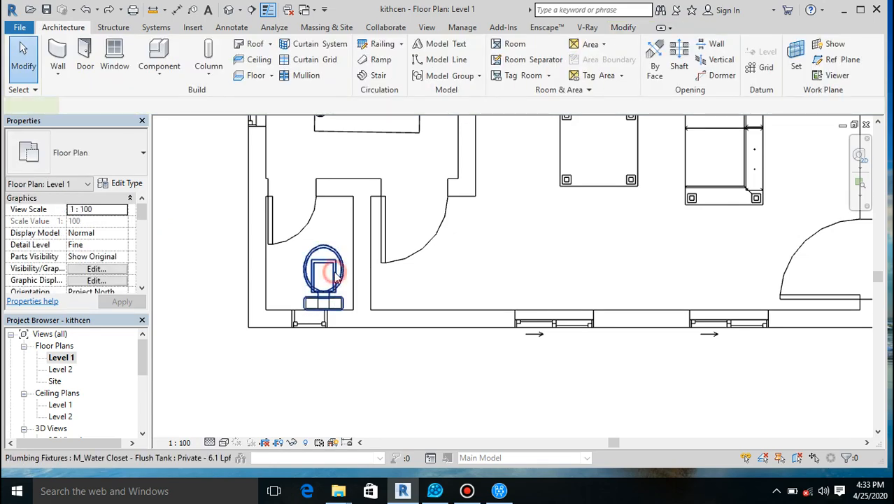
{"action": "left_click", "coordinate": [335, 275]}
{"action": "left_click", "coordinate": [321, 351]}
{"action": "scroll", "coordinate": [323, 320], "scroll_direction": "up", "scroll_amount": 3}
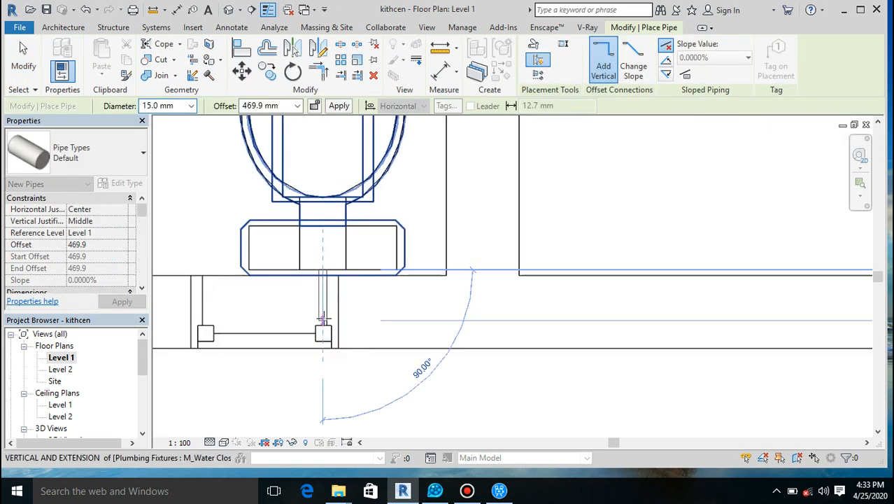
{"action": "left_click", "coordinate": [323, 299]}
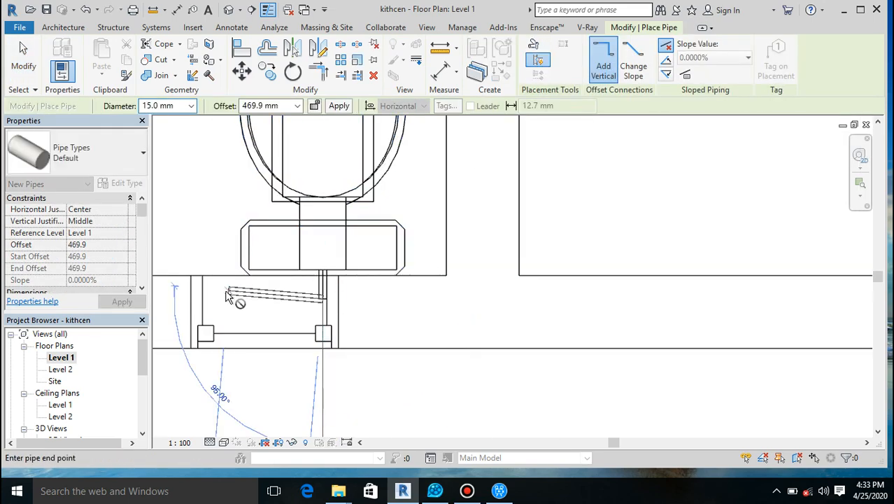
{"action": "left_click", "coordinate": [219, 298]}
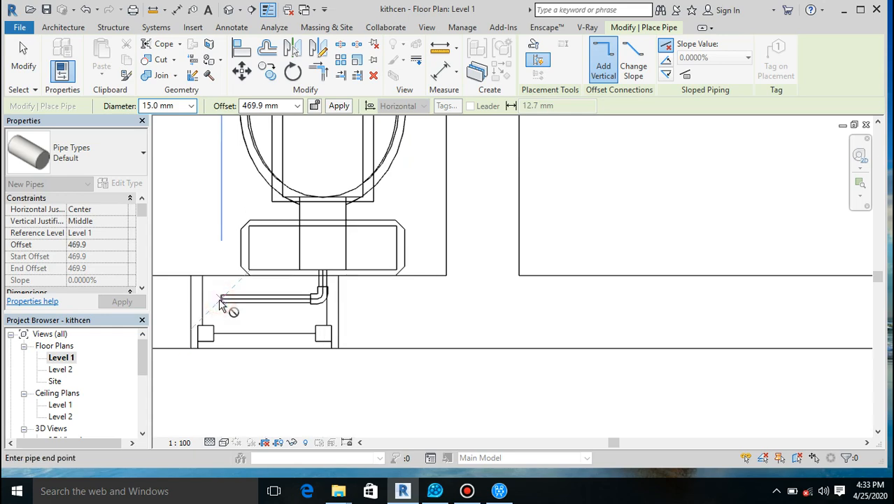
{"action": "scroll", "coordinate": [378, 298], "scroll_direction": "down", "scroll_amount": 2}
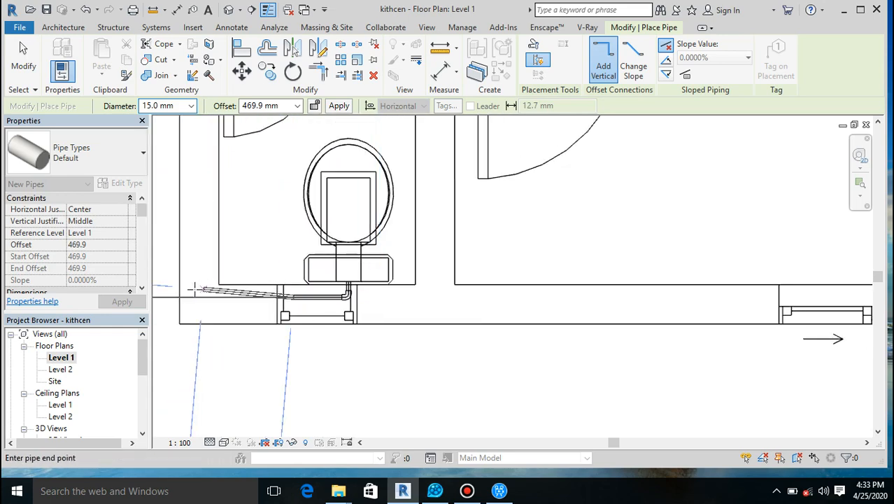
{"action": "left_click", "coordinate": [198, 297]}
Continue the pipe from the toilet's corner about 7100 mm inside the outer wall to the dining room's far corner.
{"action": "scroll", "coordinate": [364, 314], "scroll_direction": "down", "scroll_amount": 3}
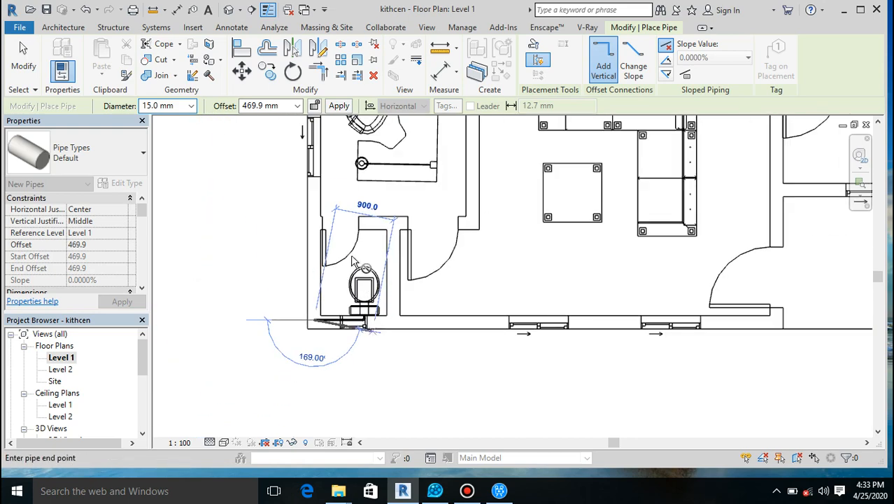
{"action": "scroll", "coordinate": [360, 287], "scroll_direction": "down", "scroll_amount": 3}
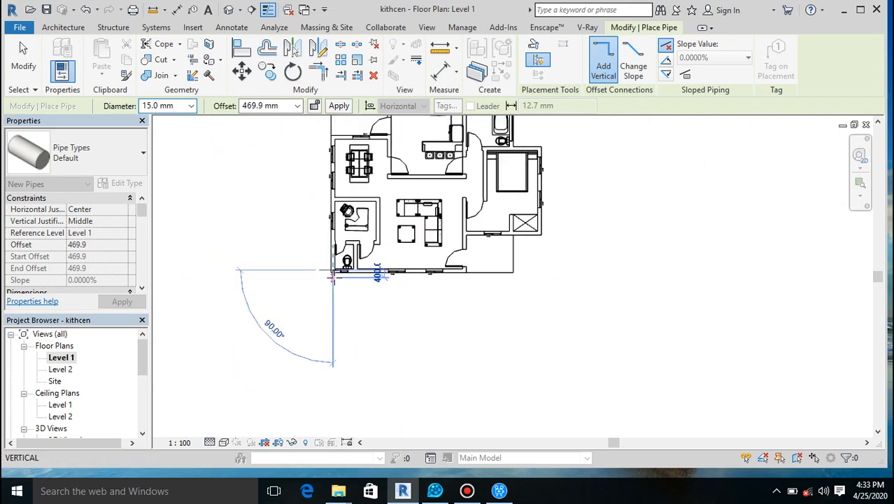
{"action": "scroll", "coordinate": [333, 277], "scroll_direction": "down", "scroll_amount": 2}
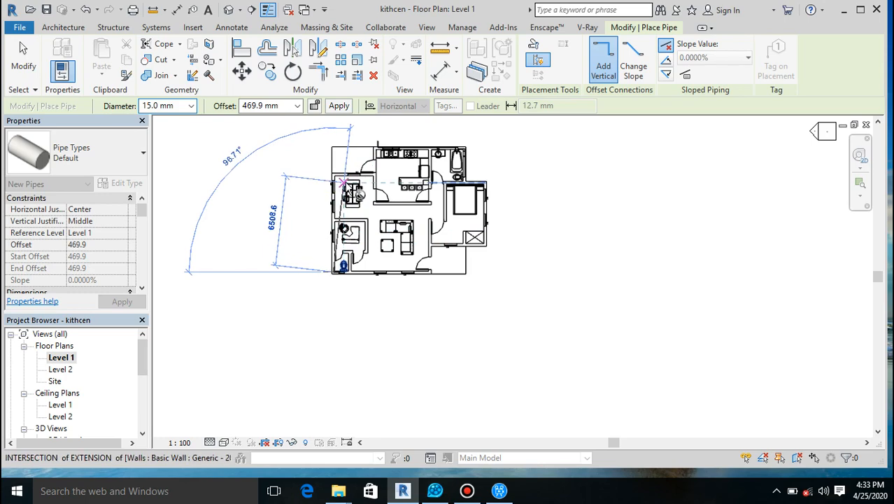
{"action": "scroll", "coordinate": [344, 185], "scroll_direction": "up", "scroll_amount": 5}
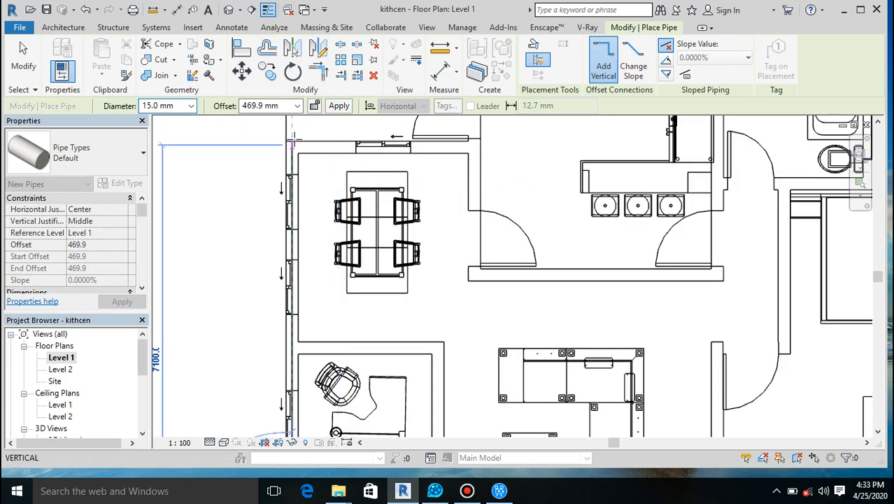
{"action": "scroll", "coordinate": [294, 139], "scroll_direction": "up", "scroll_amount": 4}
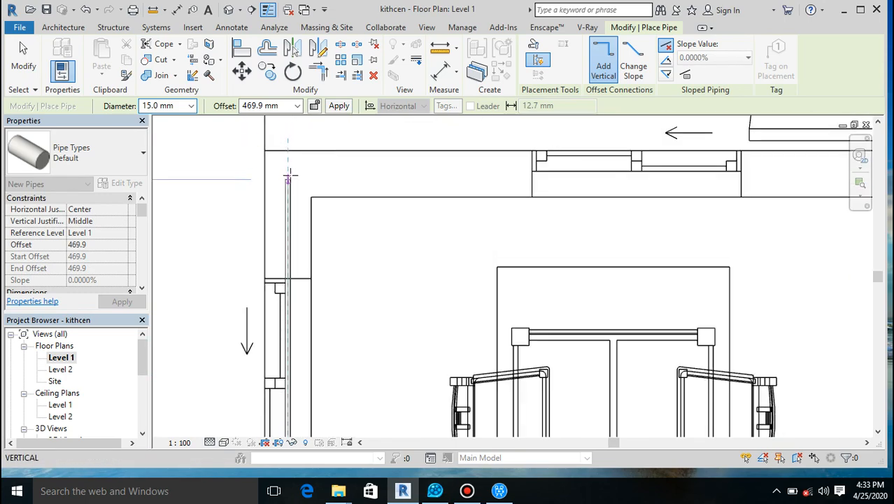
{"action": "left_click", "coordinate": [288, 175]}
Extend the pipe inside the dining room's window wall to the centreline of the kitchen wall.
{"action": "scroll", "coordinate": [378, 192], "scroll_direction": "down", "scroll_amount": 2}
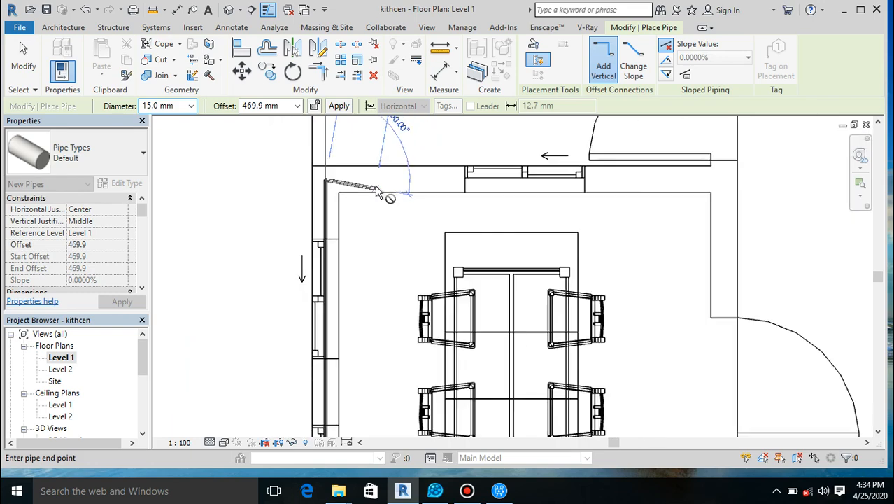
{"action": "scroll", "coordinate": [377, 192], "scroll_direction": "down", "scroll_amount": 3}
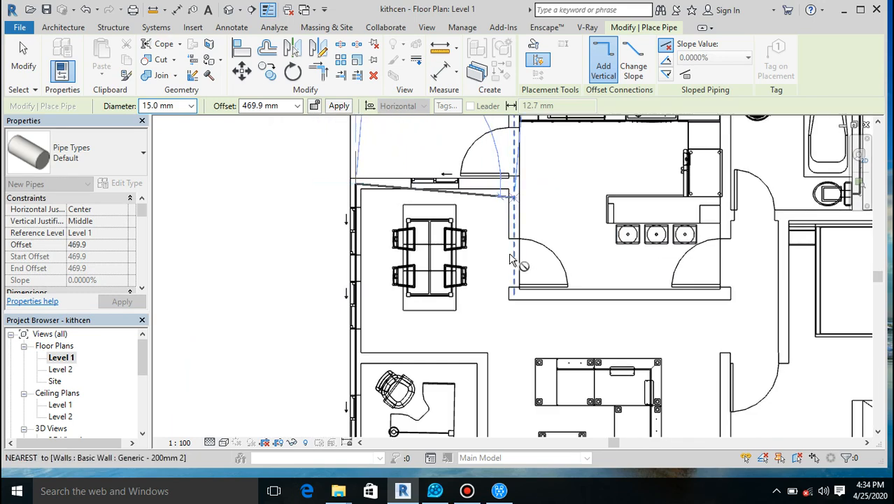
{"action": "scroll", "coordinate": [514, 253], "scroll_direction": "up", "scroll_amount": 4}
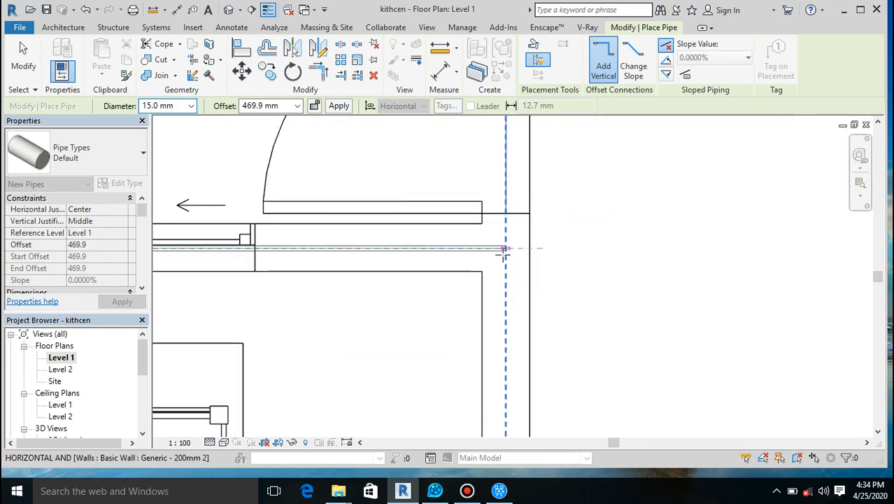
{"action": "left_click", "coordinate": [505, 249]}
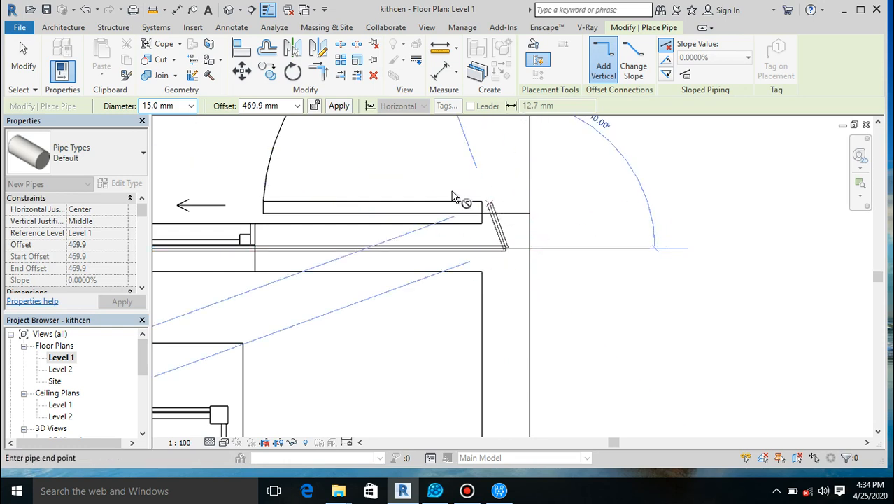
Run the pipe at a -5 mm offset about 2180 mm along the kitchen wall, and join it to the kitchen supply pipe at 260.4 mm.
{"action": "left_click", "coordinate": [279, 105]}
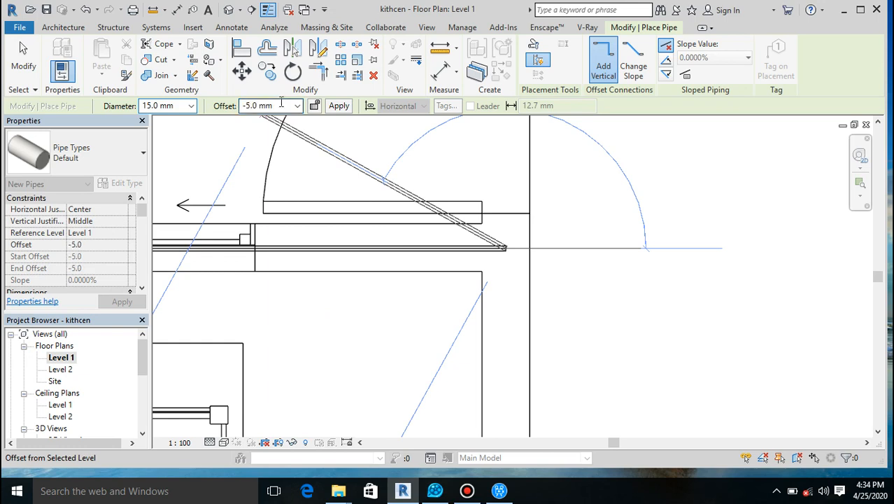
{"action": "scroll", "coordinate": [498, 308], "scroll_direction": "down", "scroll_amount": 3}
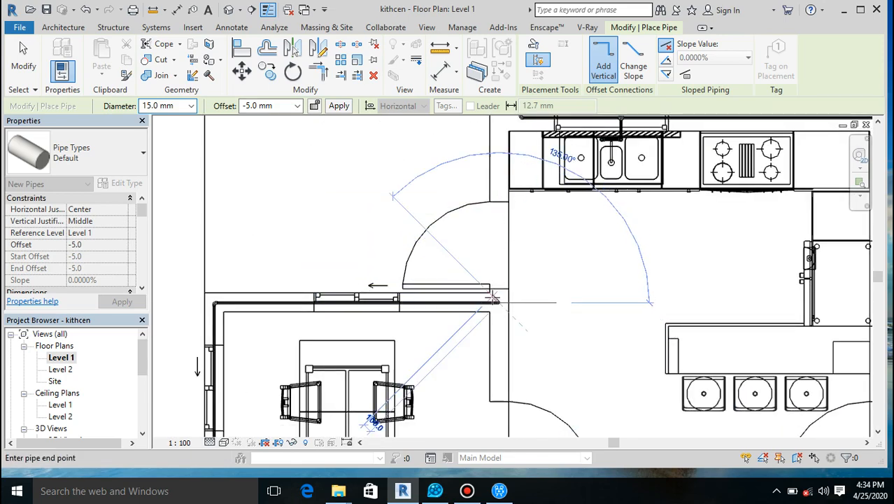
{"action": "scroll", "coordinate": [493, 299], "scroll_direction": "down", "scroll_amount": 3}
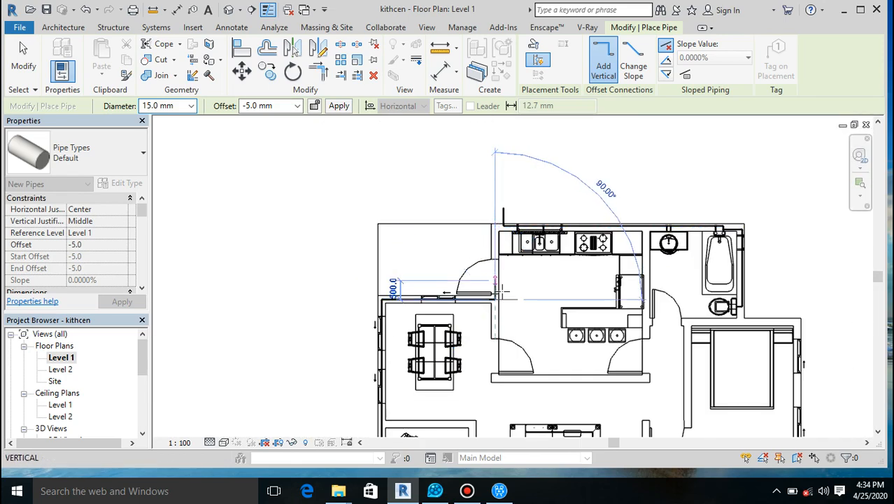
{"action": "scroll", "coordinate": [497, 206], "scroll_direction": "up", "scroll_amount": 5}
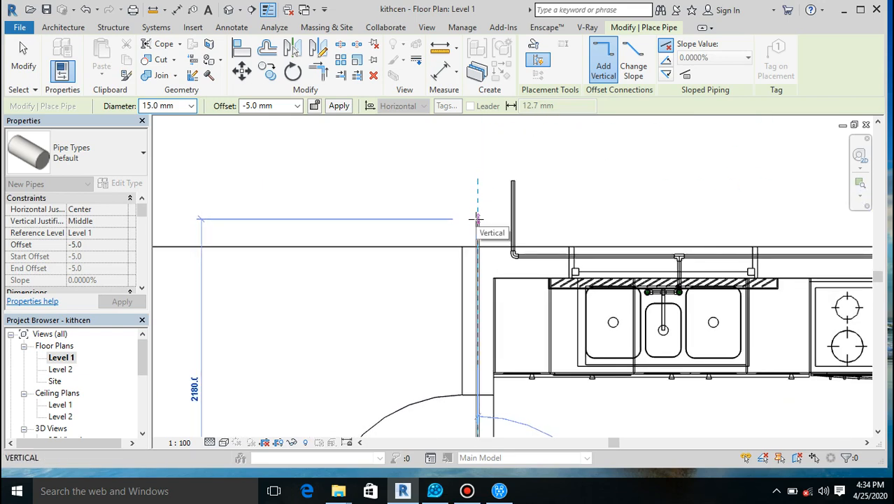
{"action": "left_click", "coordinate": [476, 219]}
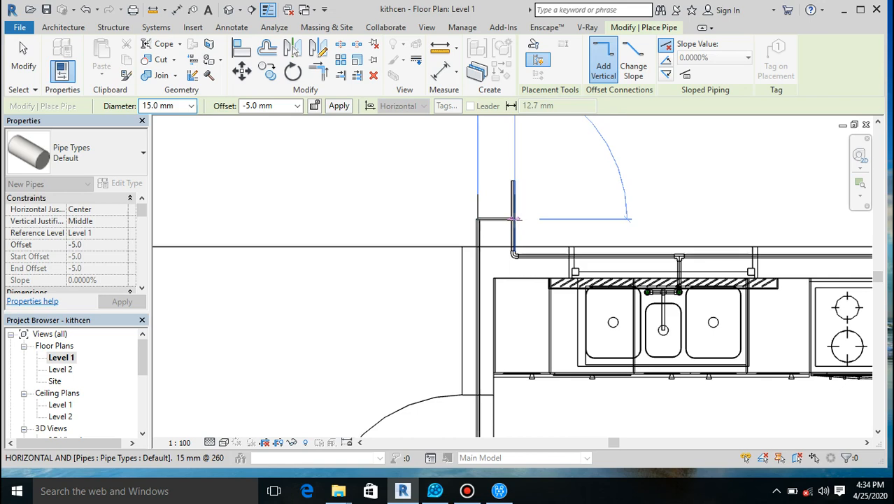
{"action": "left_click", "coordinate": [285, 105]}
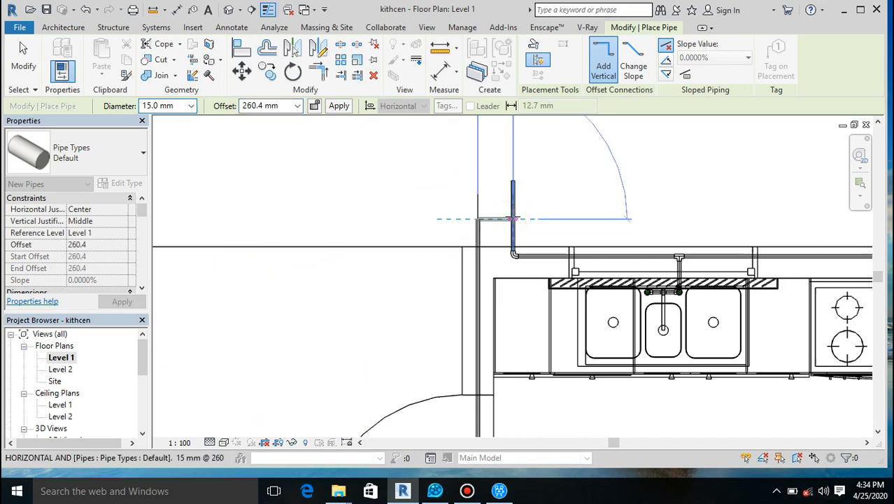
{"action": "left_click", "coordinate": [513, 218]}
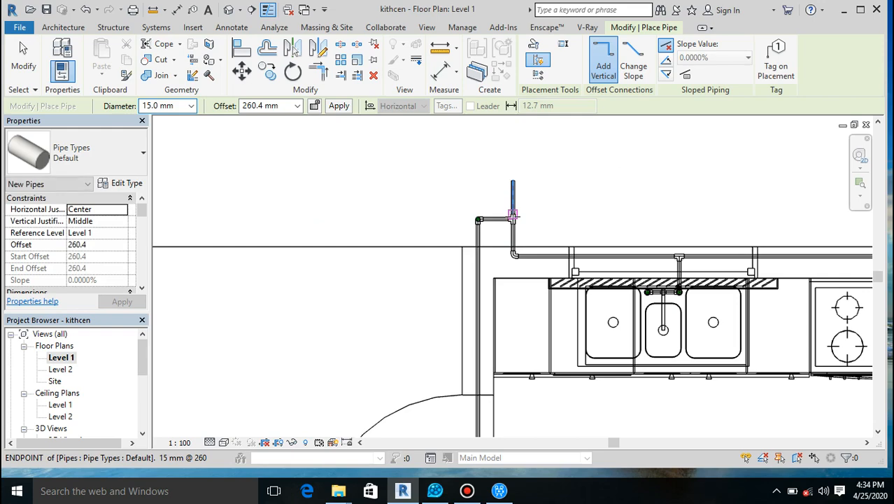
Examine in 3D the new riser and its elbows where the toilet pipe joins the kitchen supply pipe.
{"action": "left_click", "coordinate": [227, 9]}
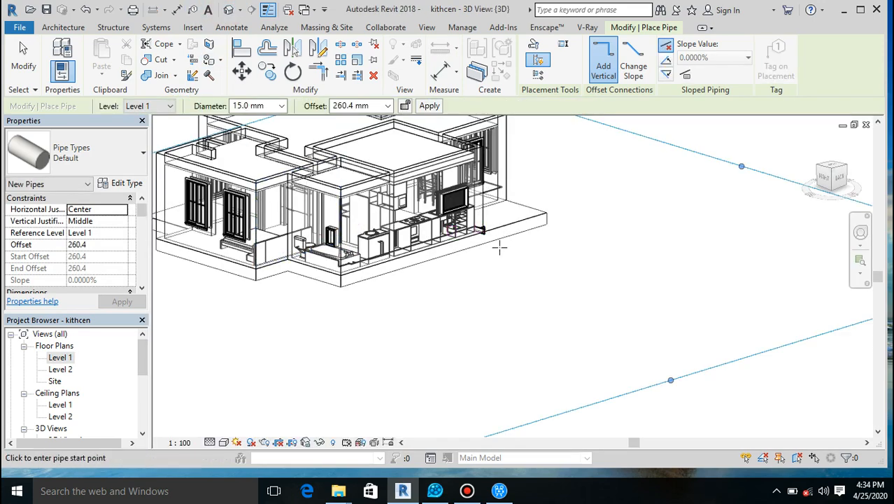
{"action": "scroll", "coordinate": [481, 233], "scroll_direction": "up", "scroll_amount": 5}
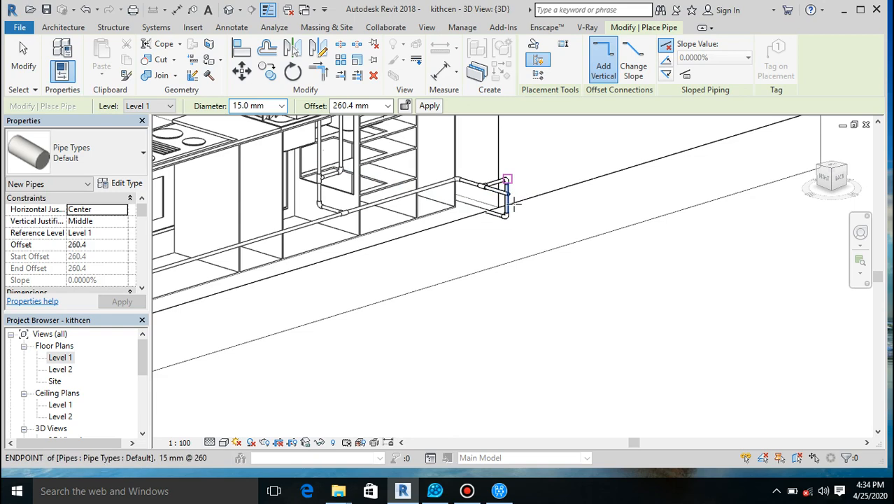
{"action": "scroll", "coordinate": [514, 203], "scroll_direction": "up", "scroll_amount": 2}
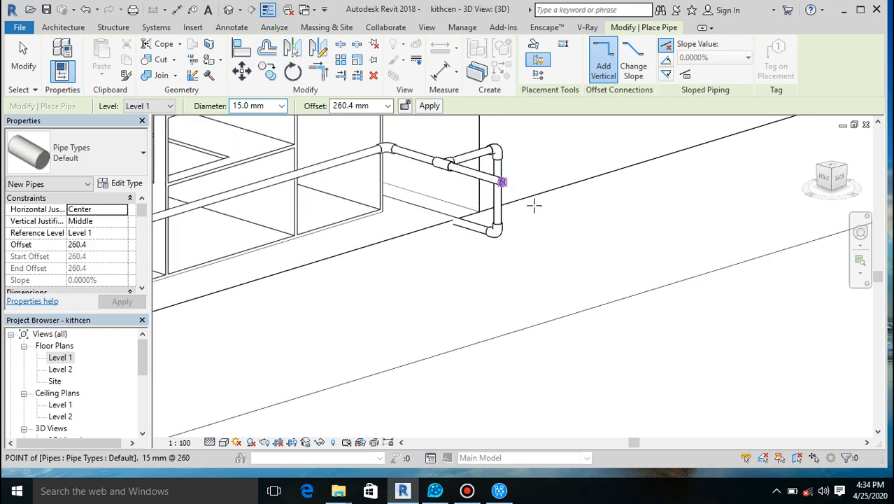
{"action": "scroll", "coordinate": [430, 213], "scroll_direction": "up", "scroll_amount": 2}
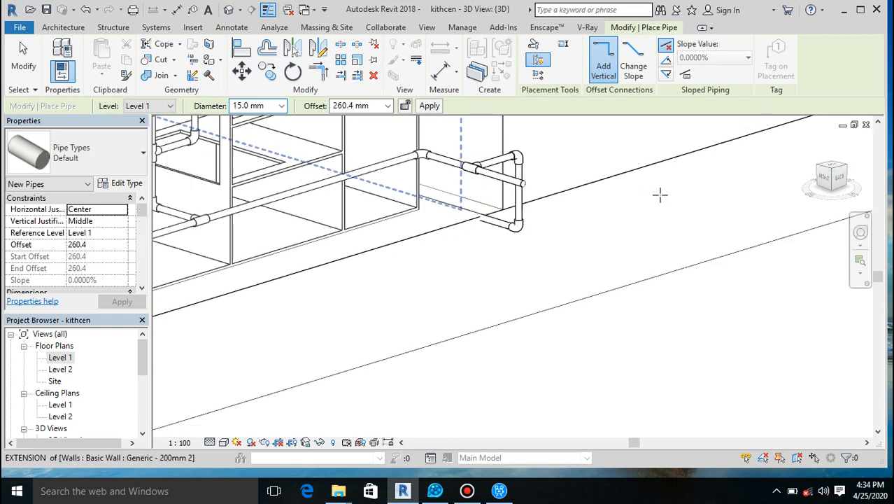
{"action": "scroll", "coordinate": [503, 213], "scroll_direction": "up", "scroll_amount": 2}
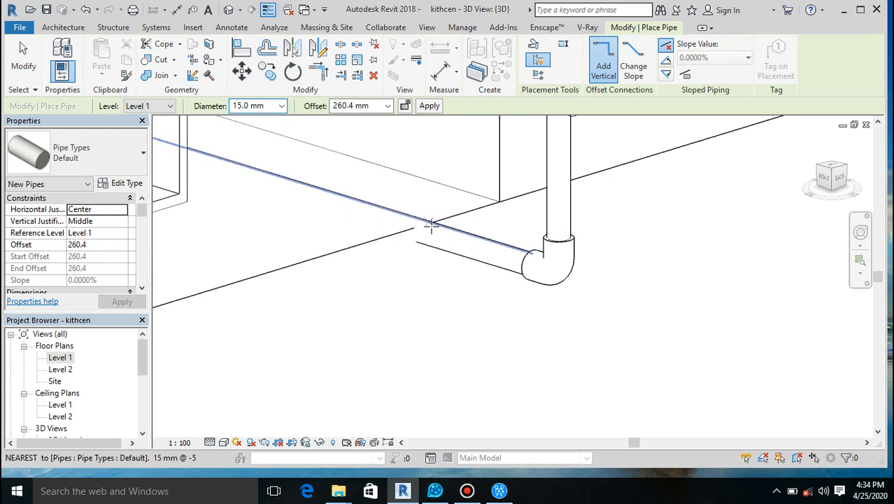
{"action": "scroll", "coordinate": [455, 232], "scroll_direction": "down", "scroll_amount": 6}
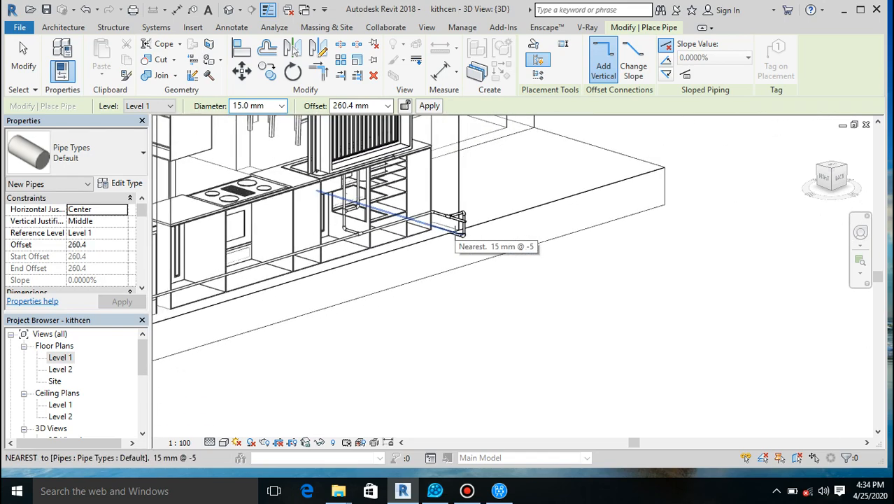
{"action": "scroll", "coordinate": [455, 230], "scroll_direction": "up", "scroll_amount": 1}
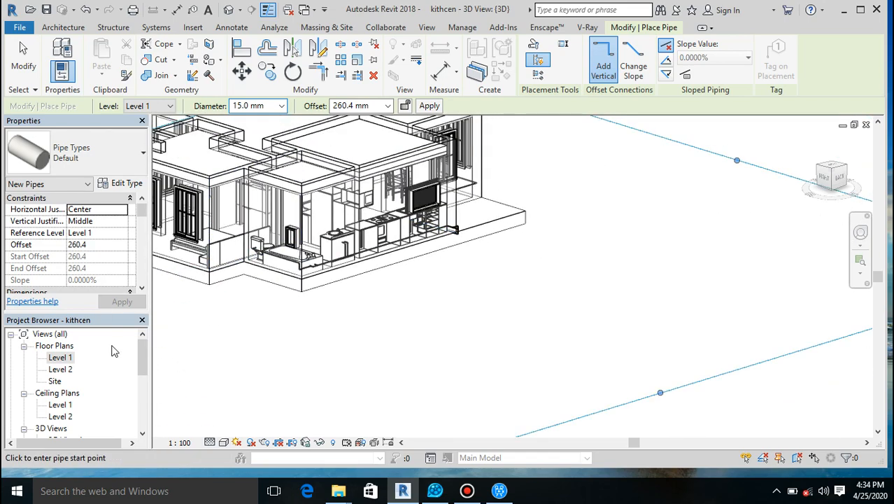
Back in the Level 1 plan, select the bathroom's bathtub and examine its inlet and drain connectors.
{"action": "double_click", "coordinate": [60, 358]}
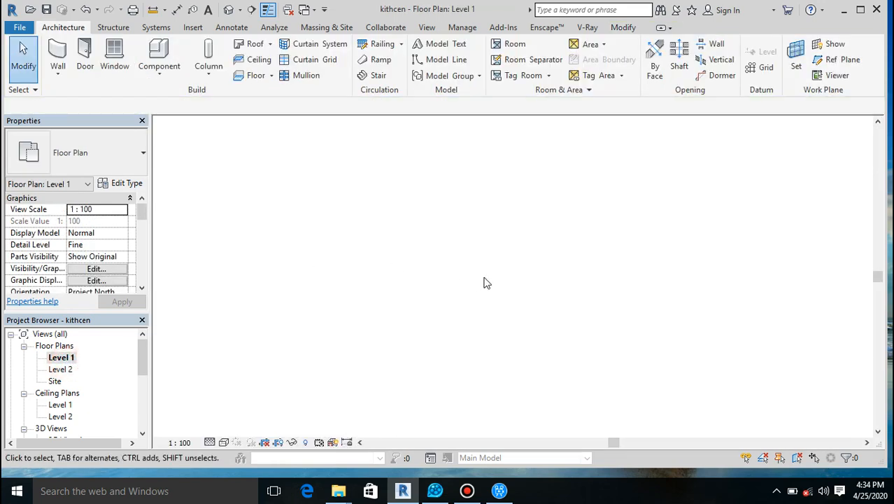
{"action": "scroll", "coordinate": [610, 296], "scroll_direction": "up", "scroll_amount": 5}
{"action": "scroll", "coordinate": [572, 242], "scroll_direction": "up", "scroll_amount": 5}
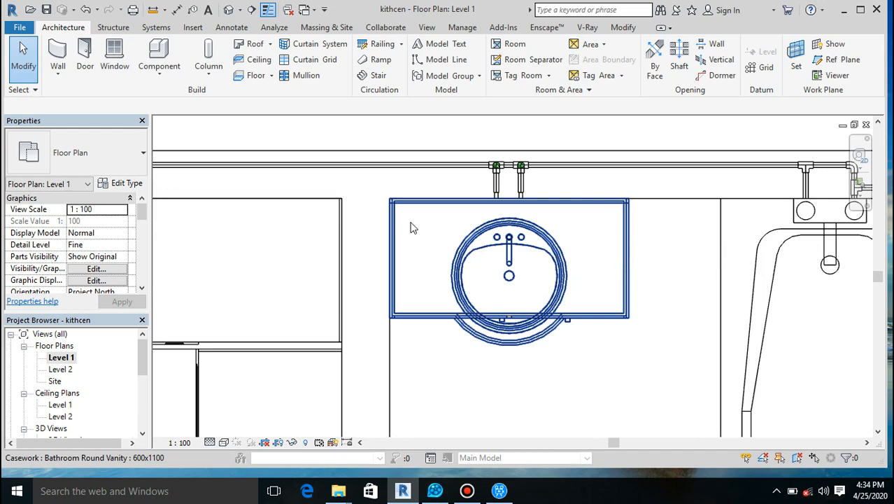
{"action": "scroll", "coordinate": [414, 226], "scroll_direction": "down", "scroll_amount": 4}
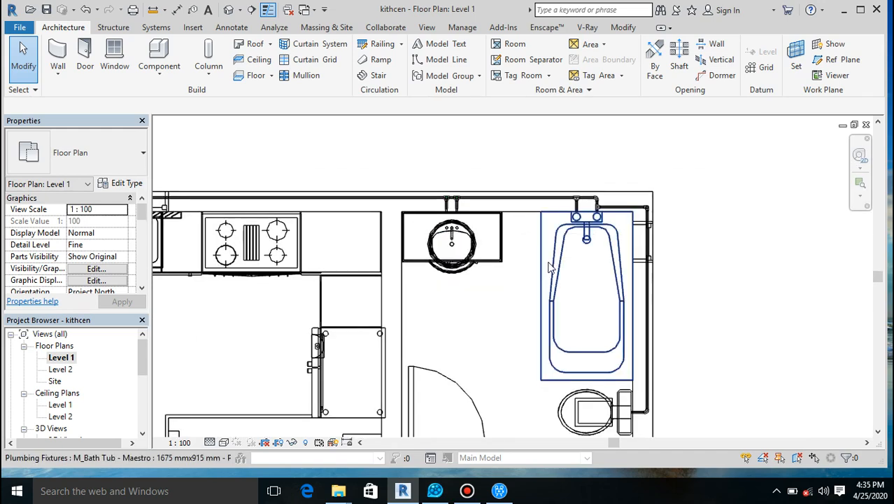
{"action": "left_click", "coordinate": [549, 268]}
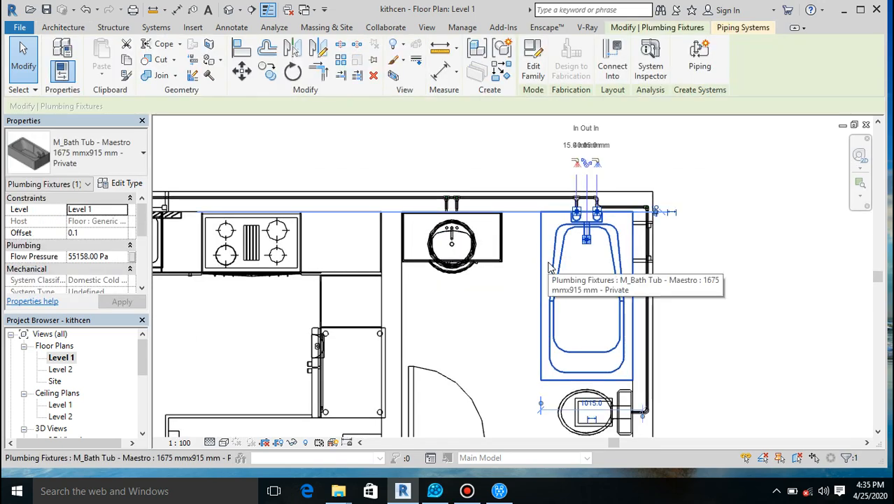
{"action": "scroll", "coordinate": [549, 267], "scroll_direction": "down", "scroll_amount": 3}
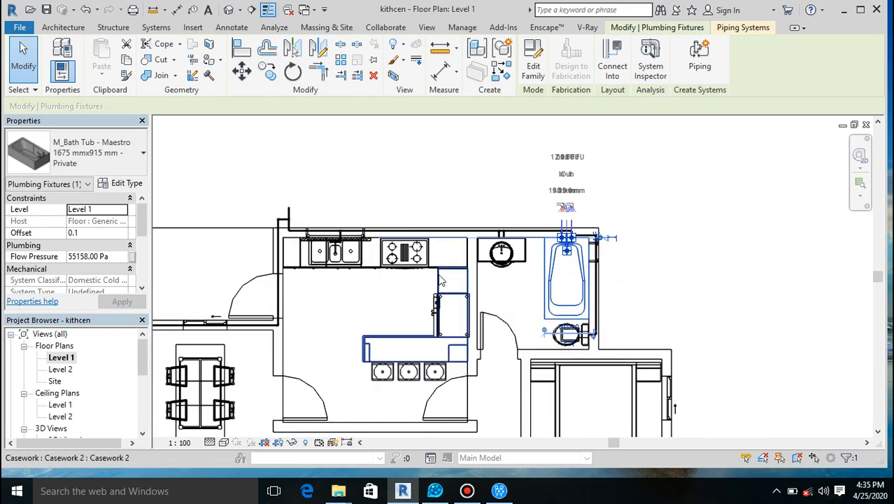
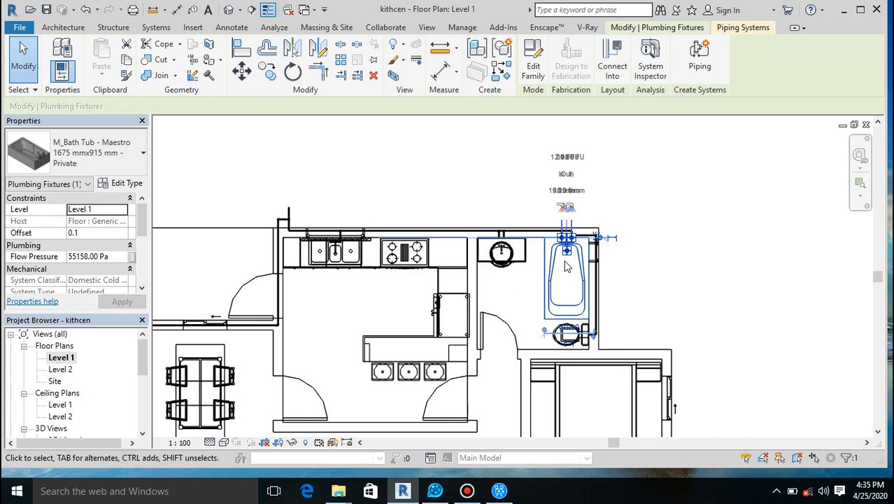
{"action": "scroll", "coordinate": [570, 209], "scroll_direction": "up", "scroll_amount": 3}
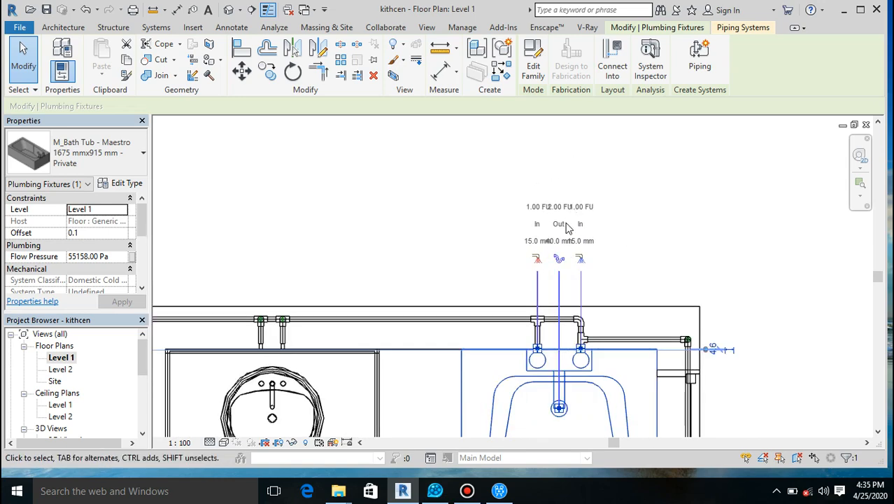
Draw a 40 mm drain pipe with Change Slope from the bathtub's drain straight out past the exterior wall.
{"action": "left_click", "coordinate": [558, 260]}
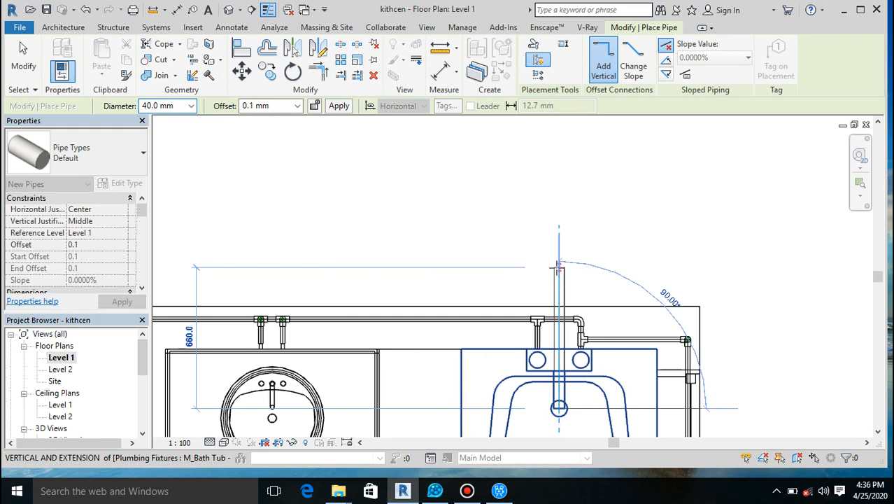
{"action": "left_click", "coordinate": [634, 67]}
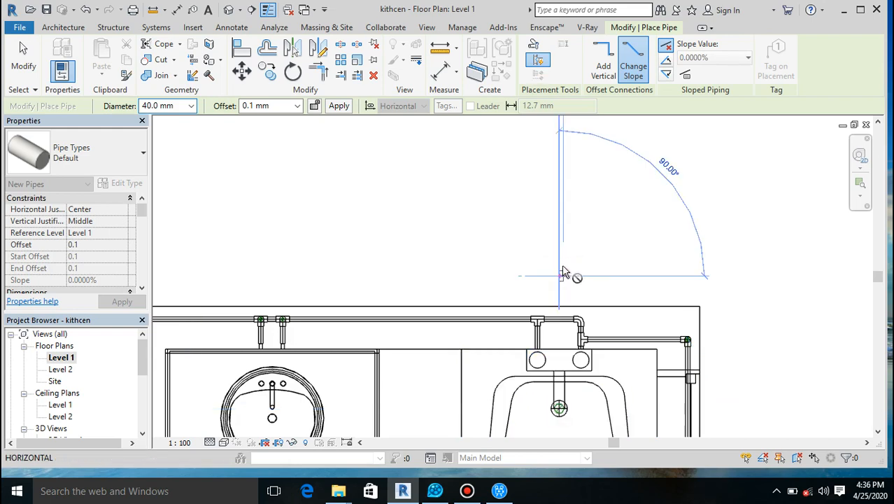
Try to continue the bathtub's drain at a 0.1 mm offset about 5270 mm along the outside of the kitchen wall, and inspect its corner fitting.
{"action": "scroll", "coordinate": [563, 260], "scroll_direction": "down", "scroll_amount": 2}
{"action": "scroll", "coordinate": [468, 265], "scroll_direction": "down", "scroll_amount": 5}
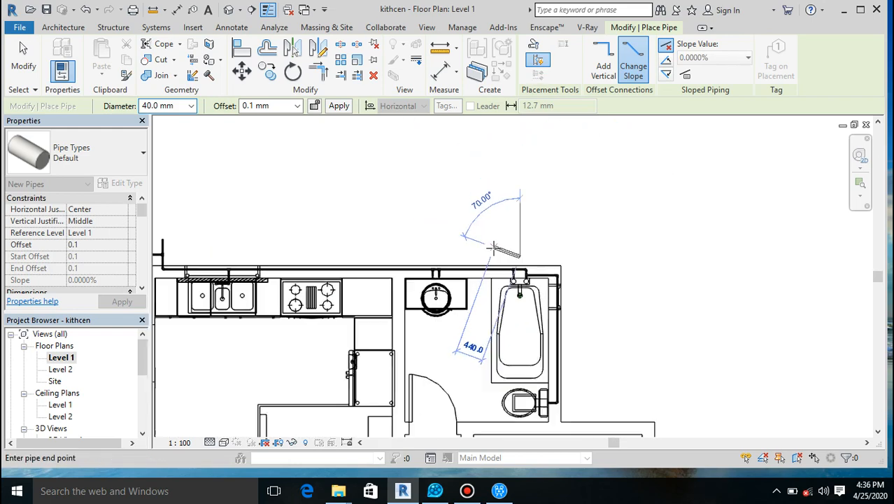
{"action": "scroll", "coordinate": [338, 253], "scroll_direction": "up", "scroll_amount": 5}
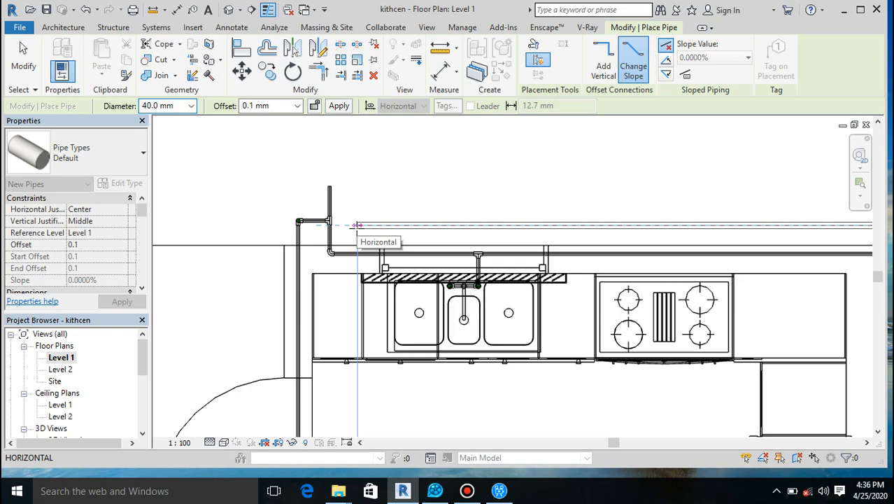
{"action": "left_click", "coordinate": [356, 227]}
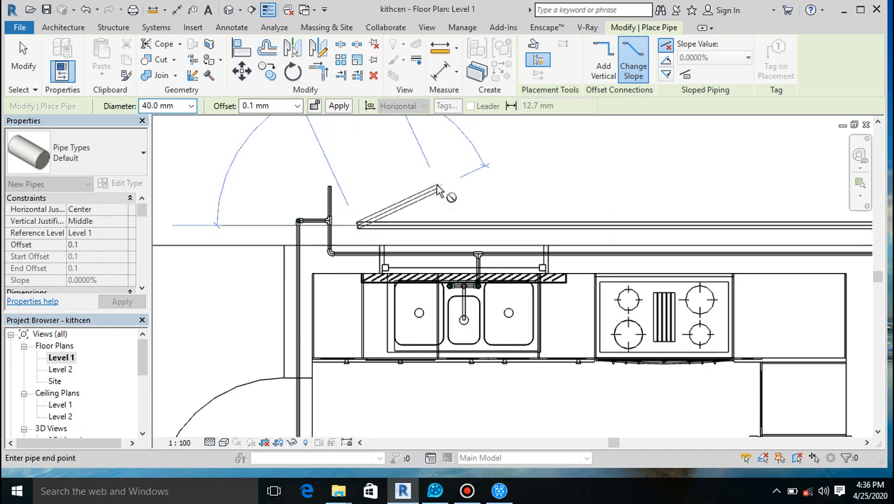
{"action": "key", "text": "Escape"}
{"action": "key", "text": "Escape"}
{"action": "key", "text": "Escape"}
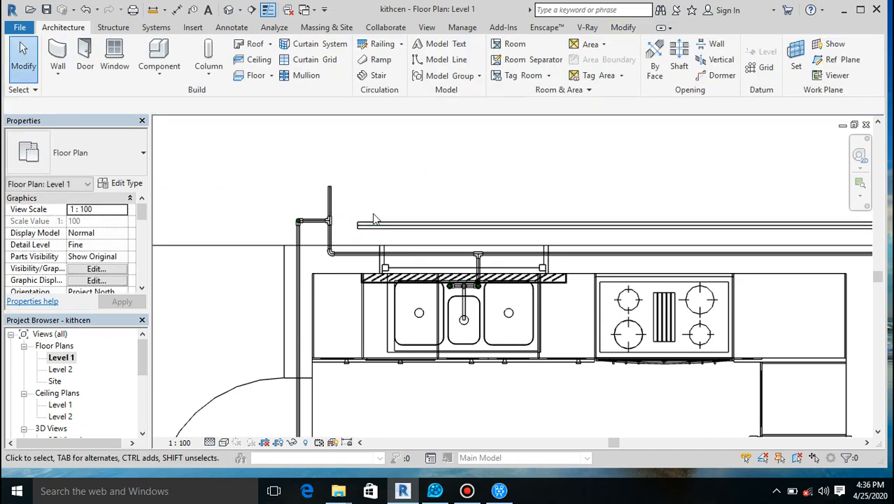
{"action": "left_click", "coordinate": [375, 225]}
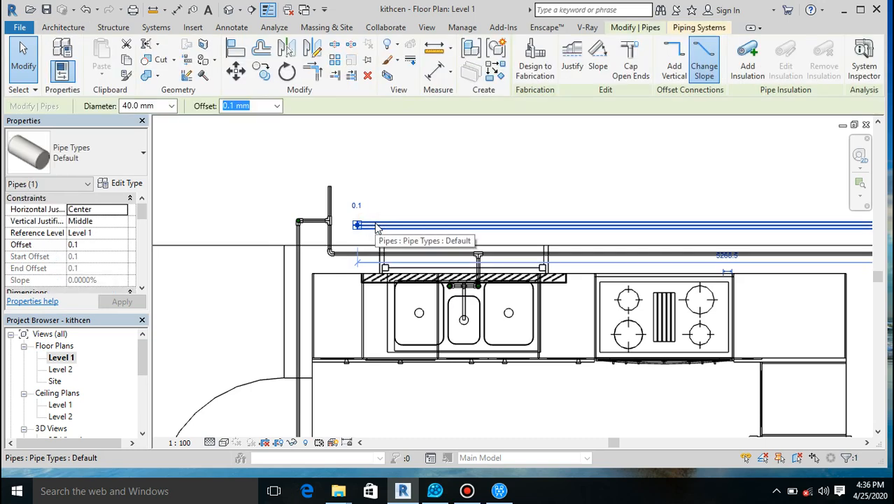
{"action": "scroll", "coordinate": [285, 203], "scroll_direction": "down", "scroll_amount": 5}
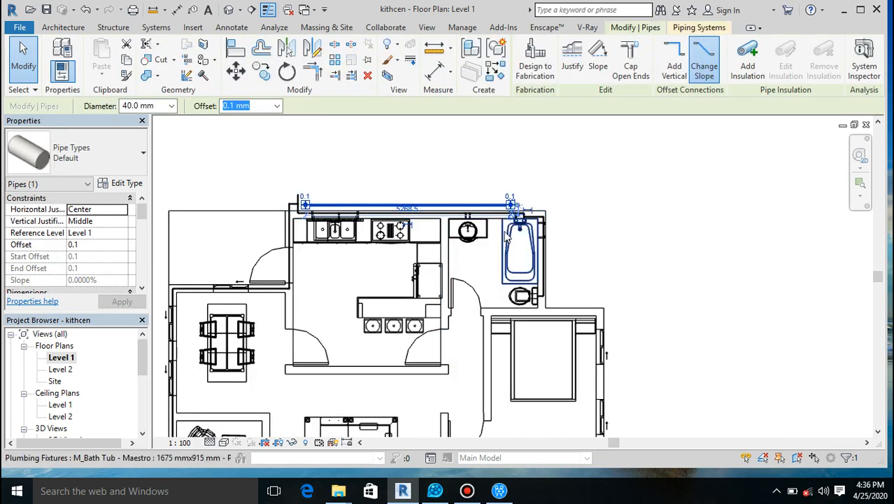
{"action": "scroll", "coordinate": [511, 202], "scroll_direction": "up", "scroll_amount": 5}
{"action": "scroll", "coordinate": [511, 201], "scroll_direction": "up", "scroll_amount": 2}
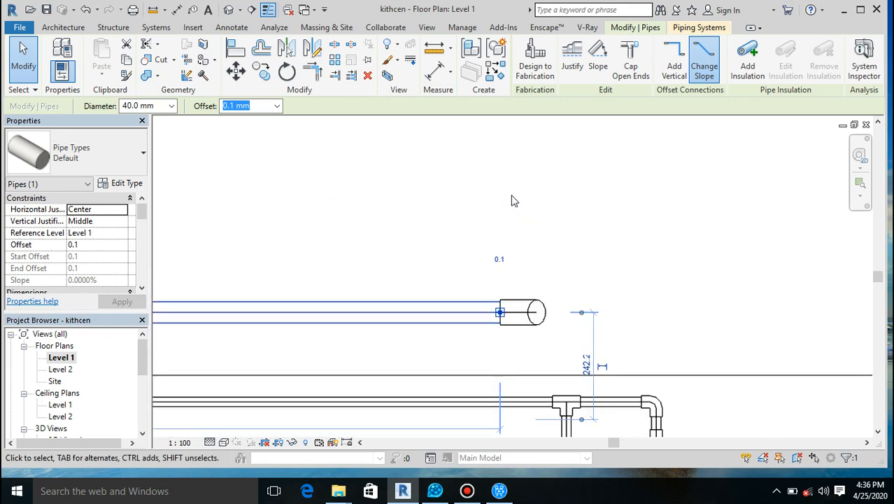
{"action": "left_click", "coordinate": [550, 255]}
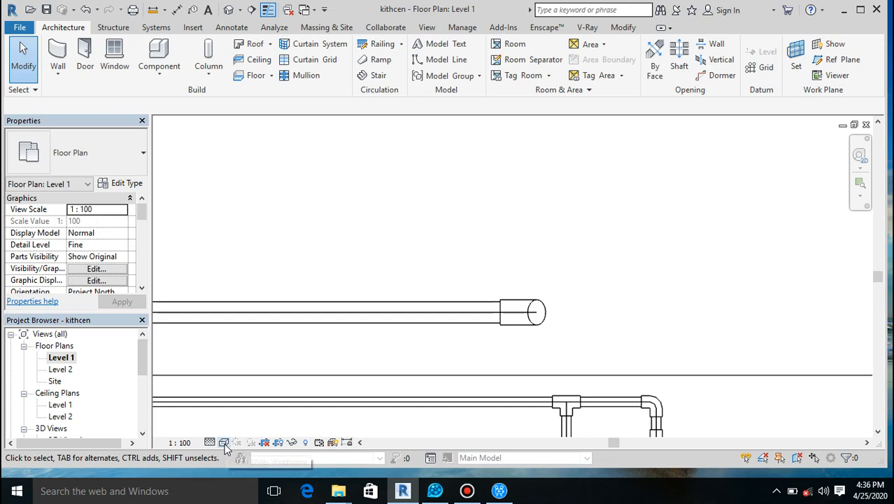
Set both the bottom and the view depth of the plan's view range to Unlimited to inspect the drain below the floor.
{"action": "key", "text": "v"}
{"action": "key", "text": "r"}
{"action": "left_click", "coordinate": [622, 231]}
{"action": "left_click", "coordinate": [596, 260]}
{"action": "left_click", "coordinate": [641, 271]}
{"action": "left_click", "coordinate": [577, 301]}
{"action": "left_click", "coordinate": [629, 319]}
Inspect the drain's offset elbows, and undo the view range change and the pipe run along the kitchen wall.
{"action": "scroll", "coordinate": [556, 204], "scroll_direction": "down", "scroll_amount": 2}
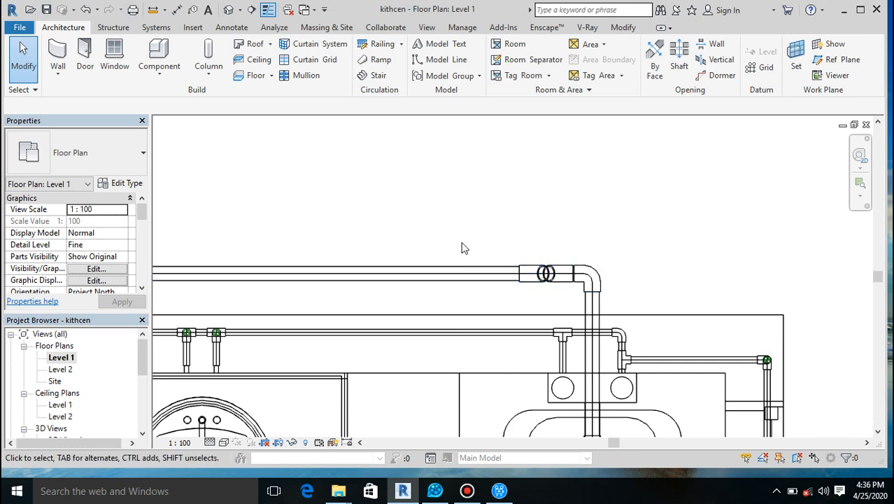
{"action": "scroll", "coordinate": [463, 246], "scroll_direction": "up", "scroll_amount": 2}
{"action": "scroll", "coordinate": [464, 246], "scroll_direction": "down", "scroll_amount": 2}
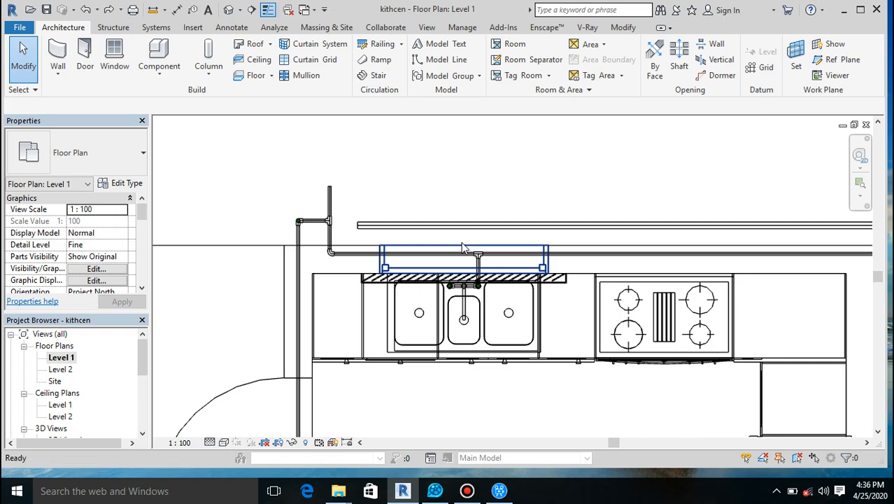
{"action": "scroll", "coordinate": [463, 246], "scroll_direction": "up", "scroll_amount": 1}
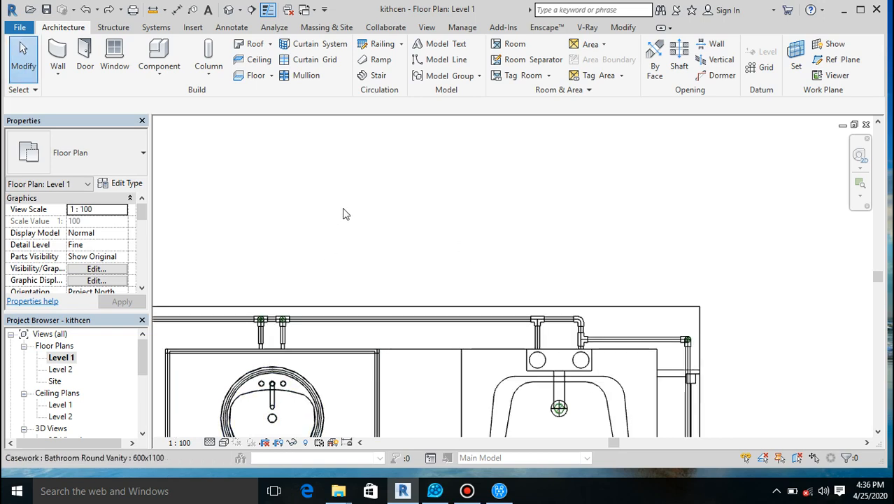
Set the Level 1 view range's bottom and view depth to Unlimited.
{"action": "key", "text": "v"}
{"action": "key", "text": "r"}
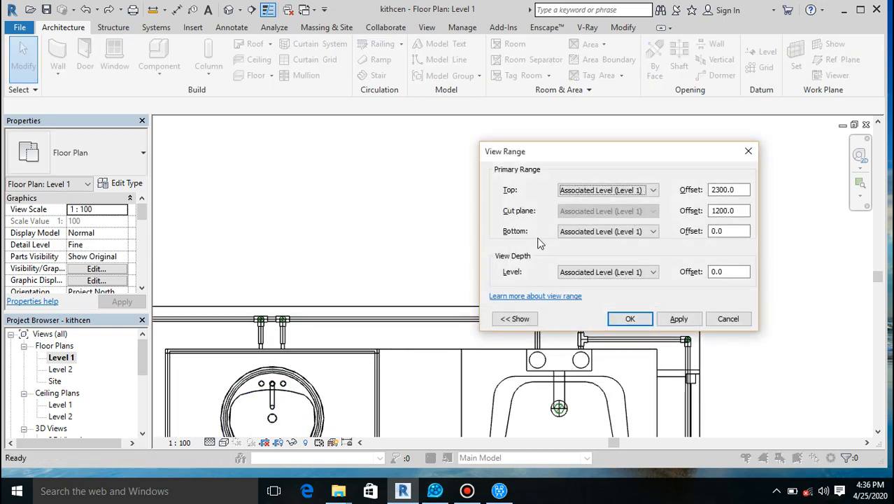
{"action": "left_click", "coordinate": [574, 231]}
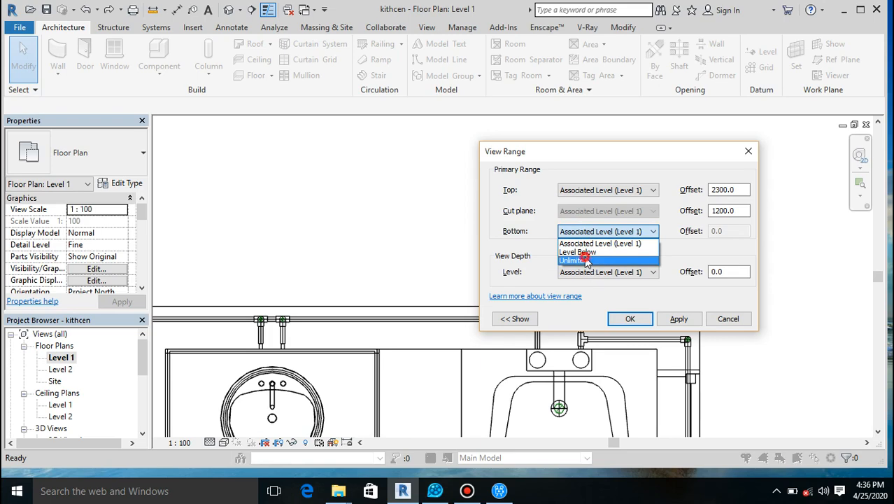
{"action": "left_click", "coordinate": [586, 260]}
{"action": "left_click", "coordinate": [584, 271]}
{"action": "left_click", "coordinate": [586, 300]}
{"action": "left_click", "coordinate": [622, 318]}
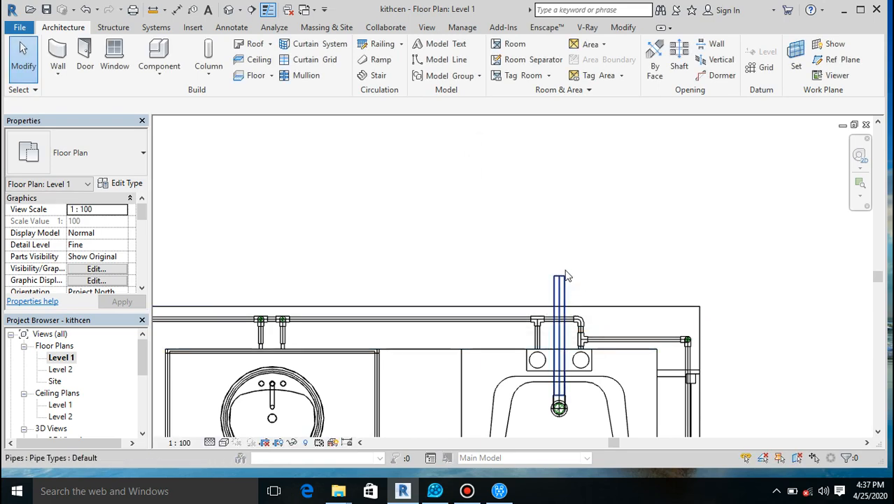
Create a similar 40 mm pipe at a -88.1 mm offset from the bathtub drain's outer end, parallel to the kitchen wall to just past the sink.
{"action": "left_click", "coordinate": [559, 280]}
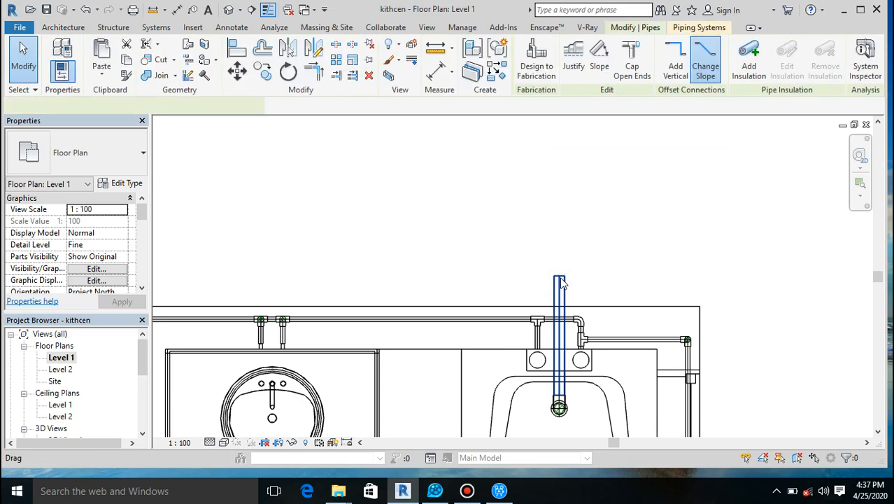
{"action": "right_click", "coordinate": [483, 244]}
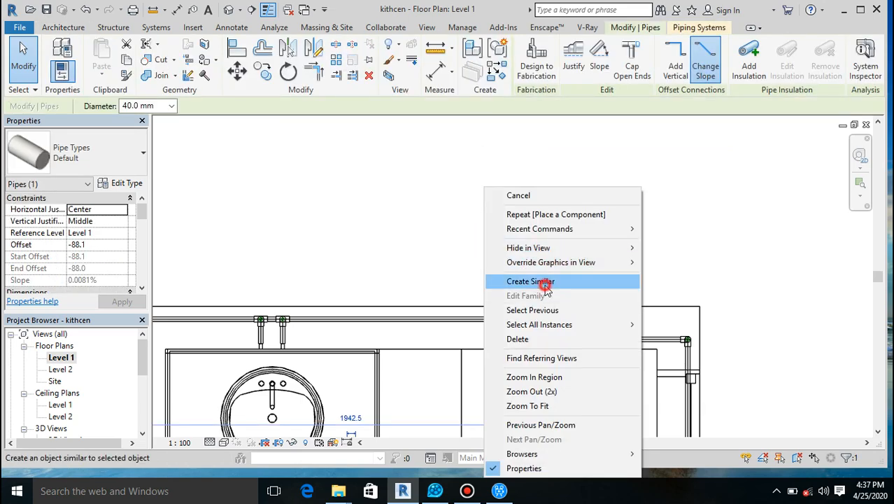
{"action": "left_click", "coordinate": [531, 281]}
{"action": "left_click", "coordinate": [559, 276]}
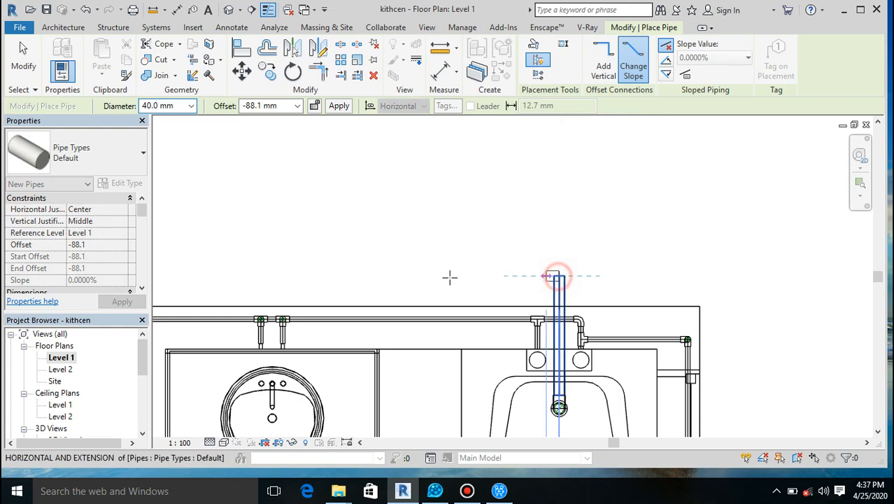
{"action": "scroll", "coordinate": [435, 276], "scroll_direction": "down", "scroll_amount": 1}
{"action": "scroll", "coordinate": [435, 276], "scroll_direction": "down", "scroll_amount": 2}
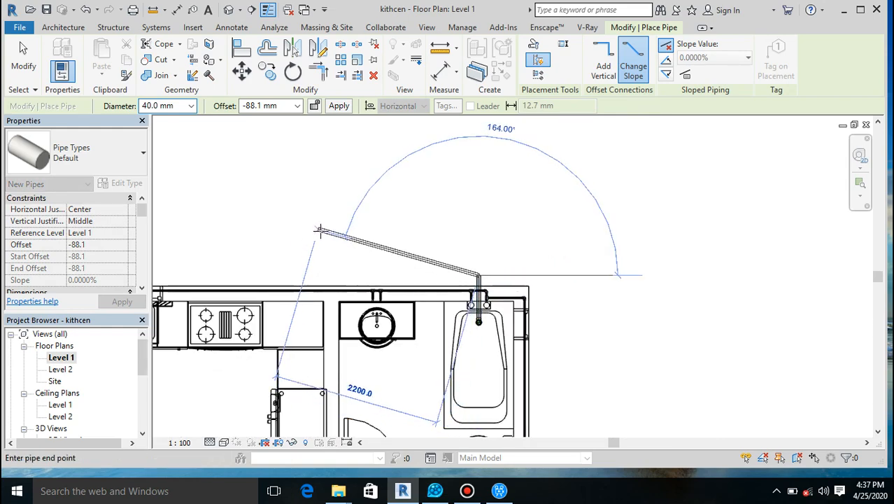
{"action": "scroll", "coordinate": [320, 233], "scroll_direction": "down", "scroll_amount": 2}
{"action": "scroll", "coordinate": [209, 249], "scroll_direction": "up", "scroll_amount": 3}
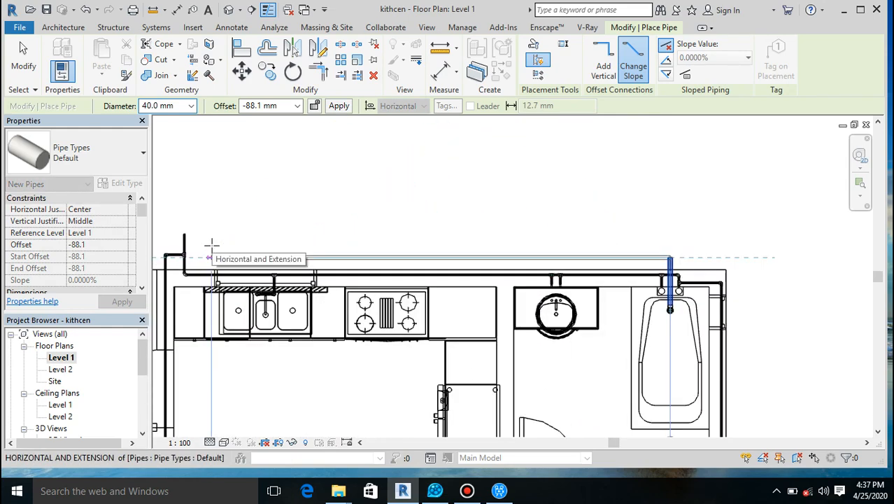
{"action": "left_click", "coordinate": [202, 256]}
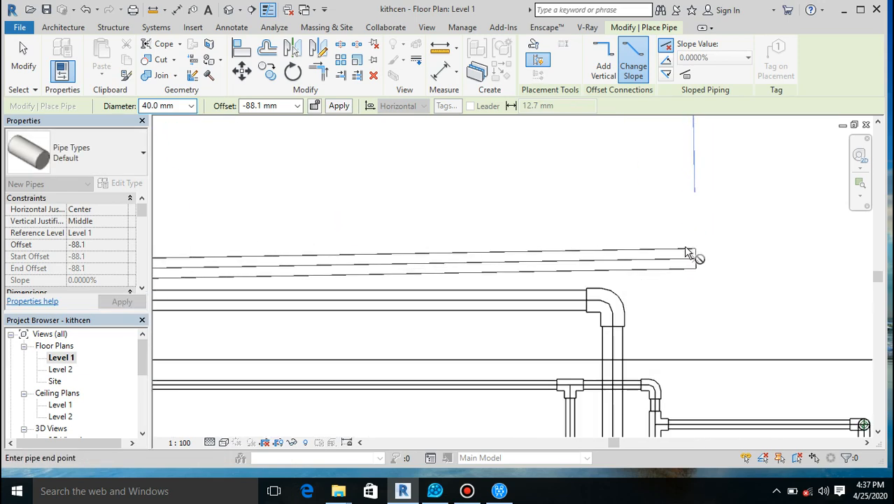
{"action": "key", "text": "Escape"}
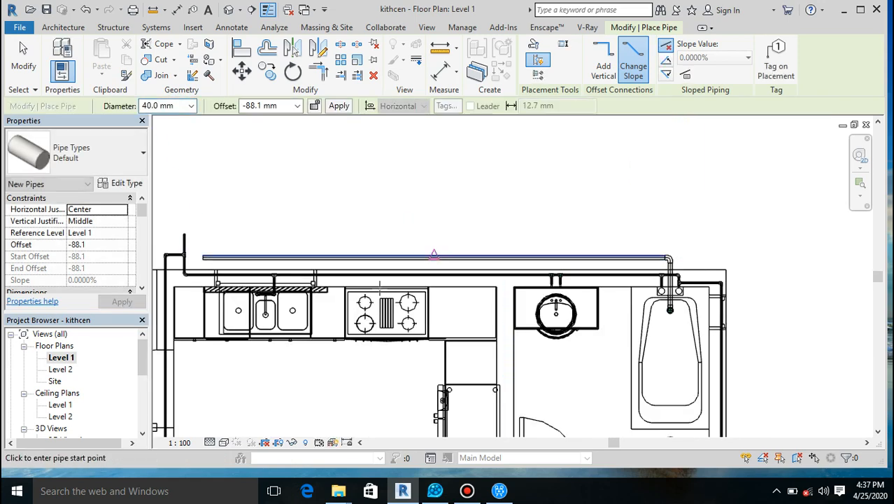
{"action": "key", "text": "Escape"}
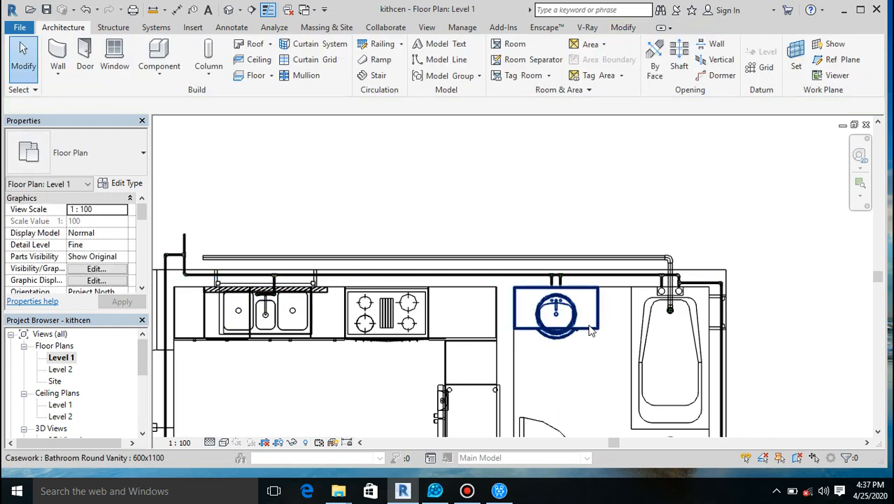
Review the kitchen sink's drain connectors and check the offset of the drain pipe outside the wall.
{"action": "left_click", "coordinate": [225, 322]}
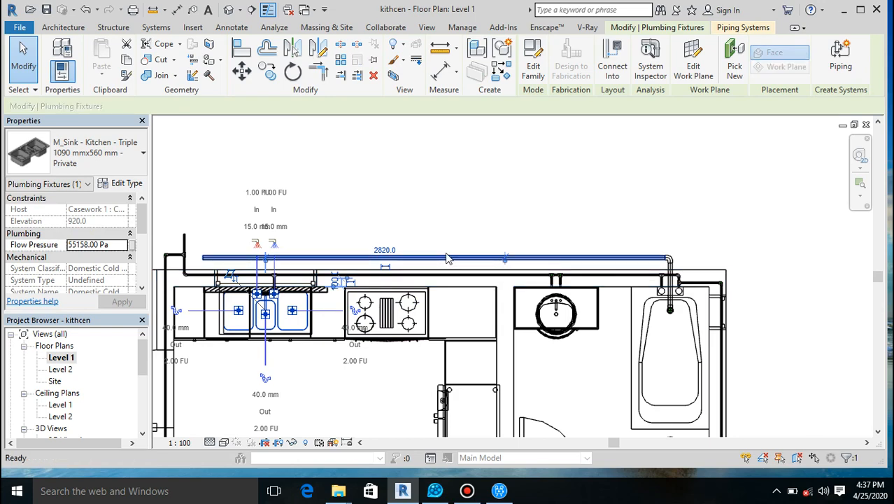
{"action": "key", "text": "Escape"}
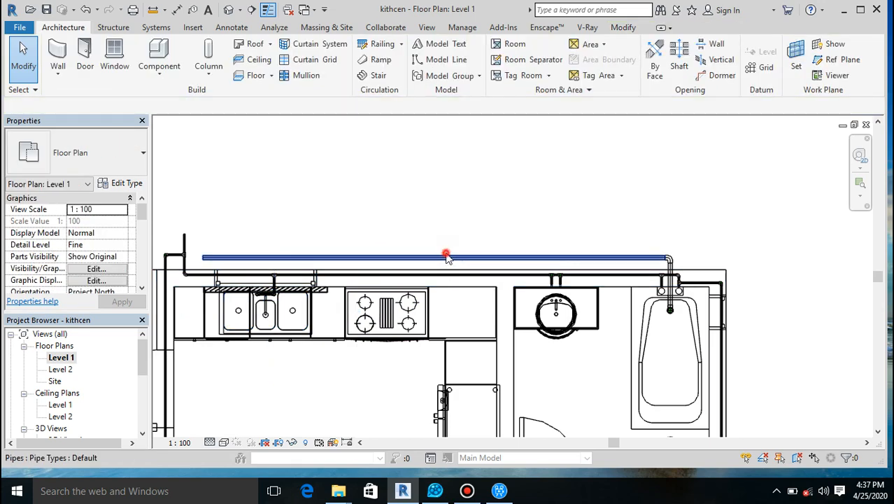
{"action": "left_click", "coordinate": [448, 258]}
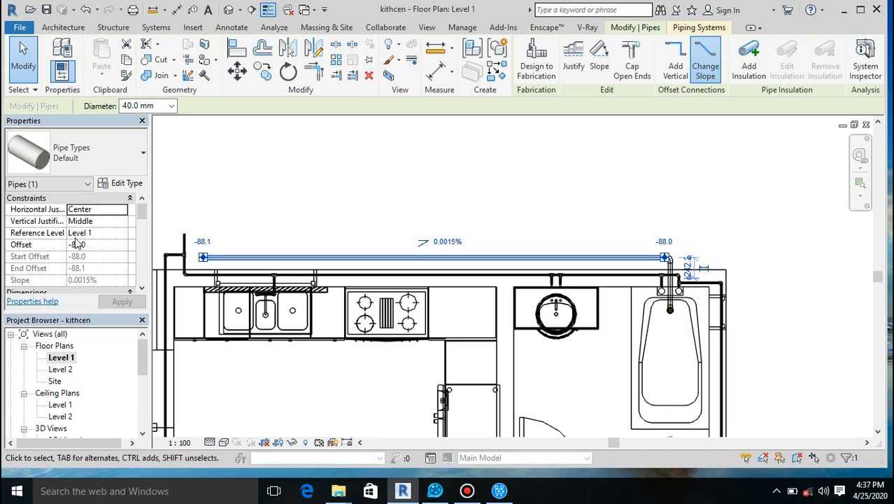
{"action": "key", "text": "Escape"}
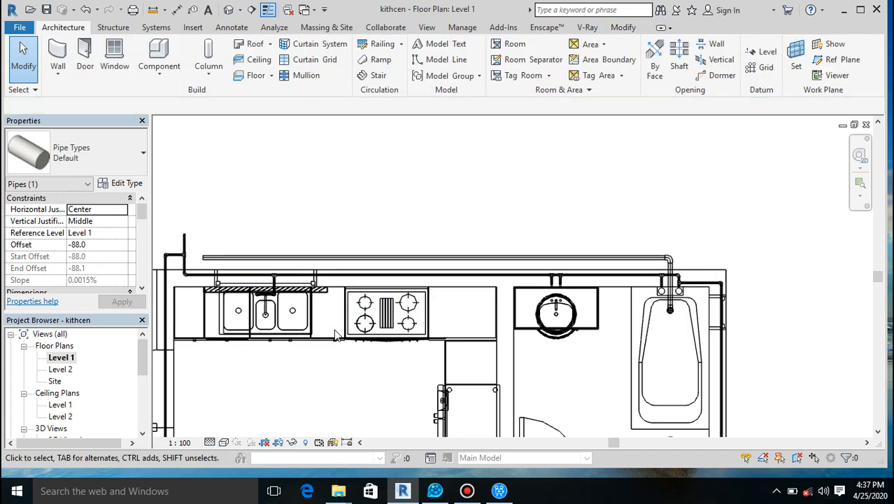
Try to connect the drain of the sink bowl nearest the stove to the outdoor drain with a 40 mm pipe at a -88 mm offset.
{"action": "left_click", "coordinate": [297, 323]}
{"action": "scroll", "coordinate": [273, 318], "scroll_direction": "up", "scroll_amount": 3}
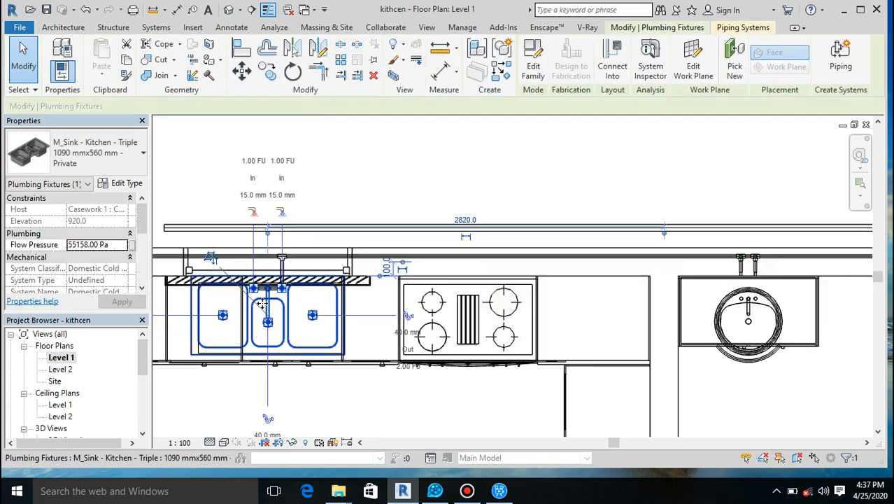
{"action": "left_click", "coordinate": [481, 322]}
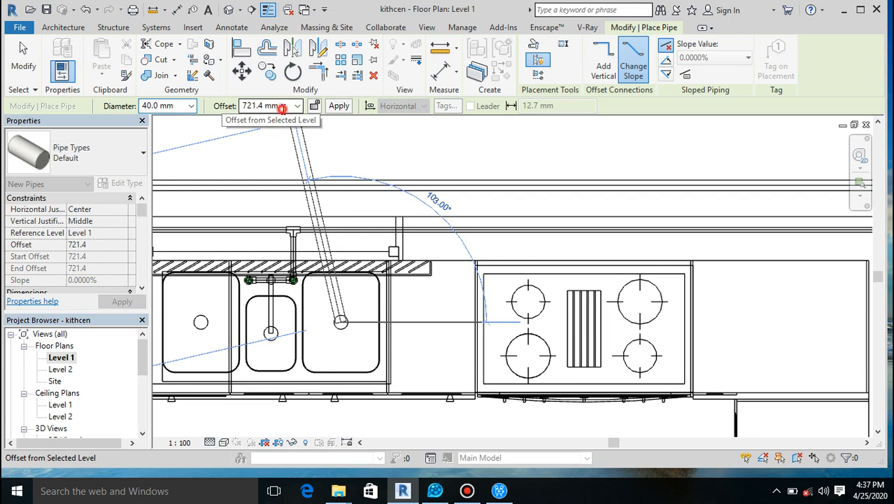
{"action": "left_click", "coordinate": [282, 106]}
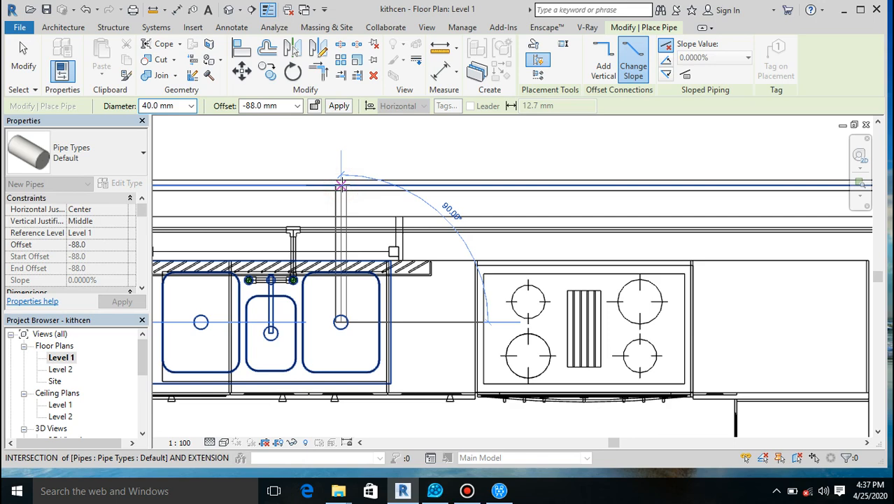
{"action": "left_click", "coordinate": [341, 184]}
{"action": "scroll", "coordinate": [359, 189], "scroll_direction": "up", "scroll_amount": 4}
{"action": "key", "text": "Escape"}
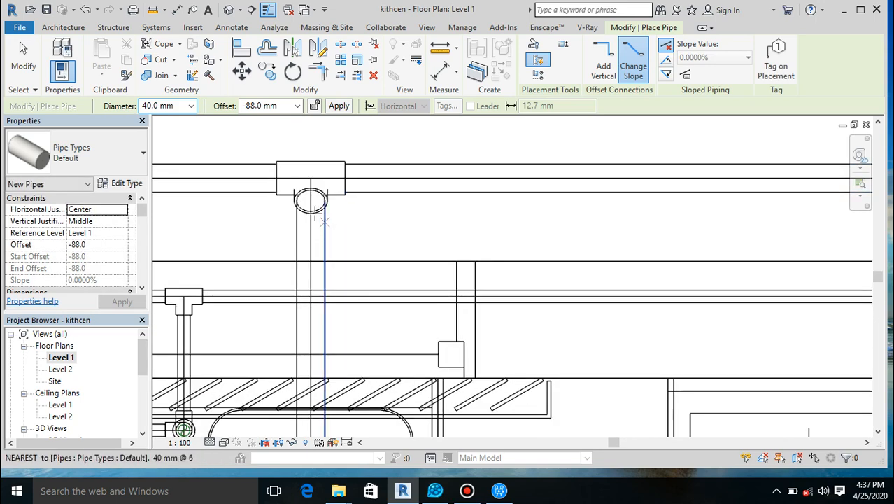
Examine the sink's drain pipe and its tee in 3D, and undo that connection.
{"action": "left_click", "coordinate": [227, 11]}
{"action": "scroll", "coordinate": [406, 252], "scroll_direction": "up", "scroll_amount": 3}
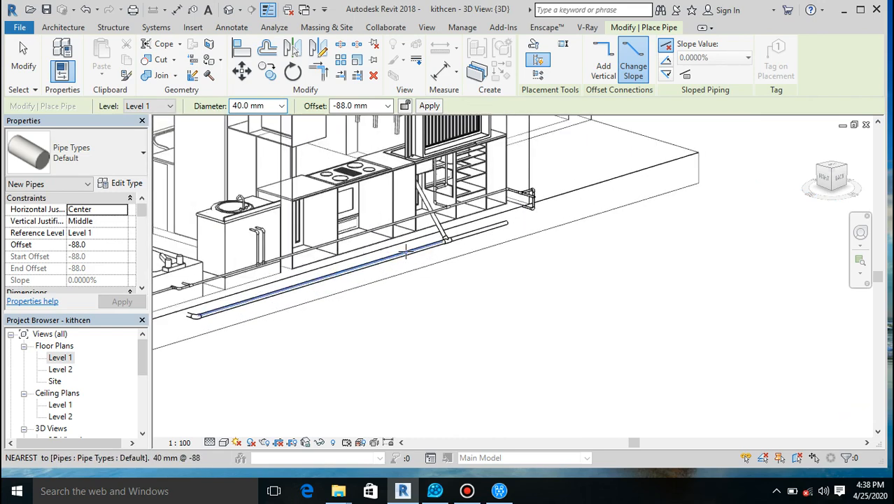
{"action": "scroll", "coordinate": [406, 252], "scroll_direction": "up", "scroll_amount": 2}
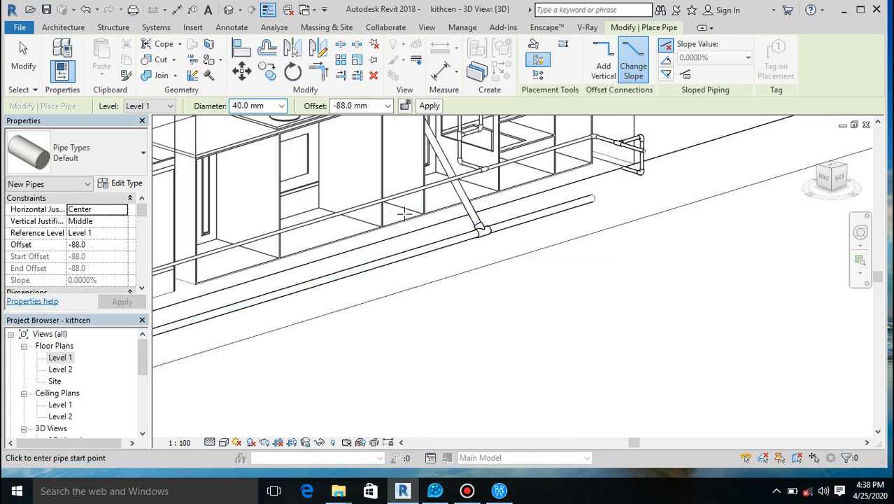
{"action": "key", "text": "Escape"}
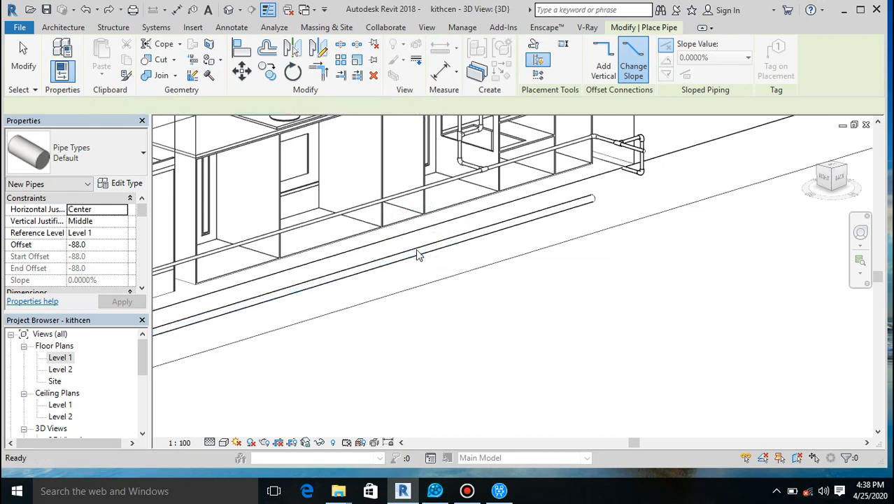
In the Level 1 plan, connect the drain of the sink bowl nearest the stove to the outdoor drain with a 40 mm pipe at a -88 mm offset.
{"action": "double_click", "coordinate": [62, 357]}
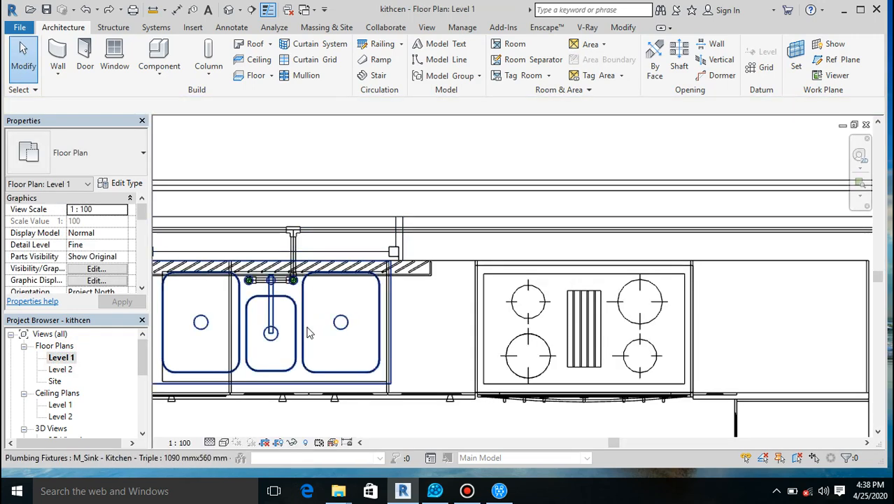
{"action": "left_click", "coordinate": [311, 325]}
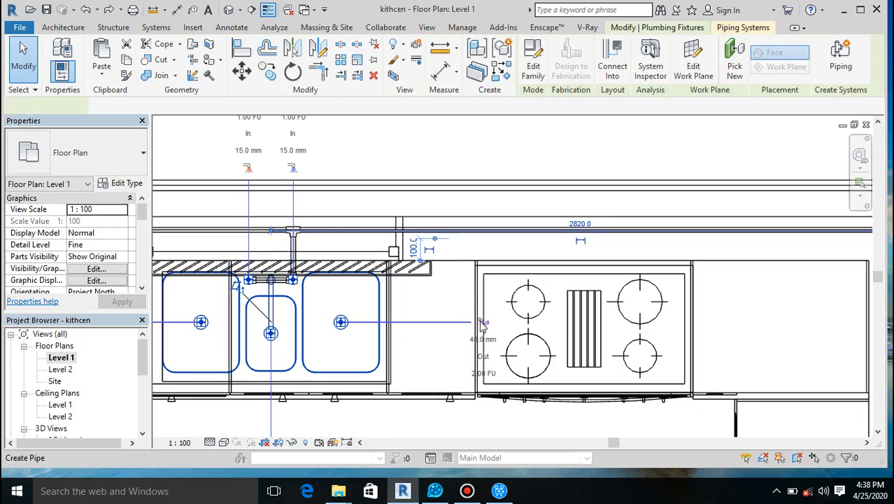
{"action": "left_click", "coordinate": [482, 321]}
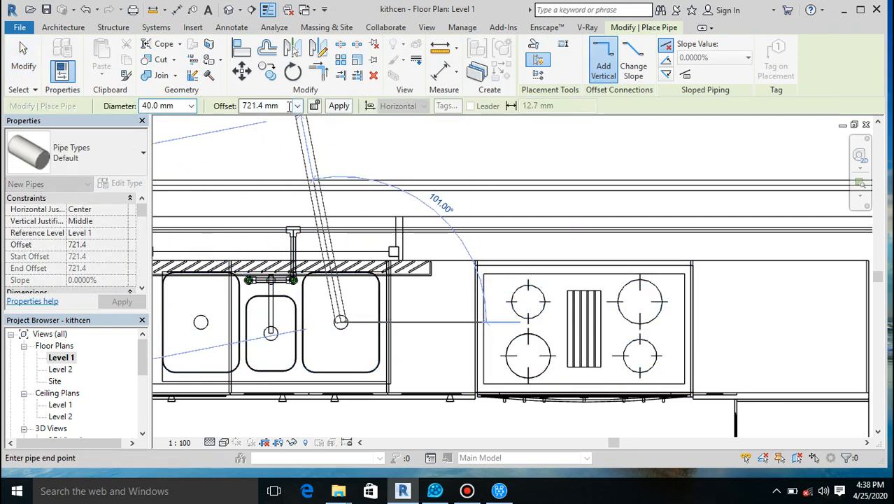
{"action": "left_click", "coordinate": [289, 106]}
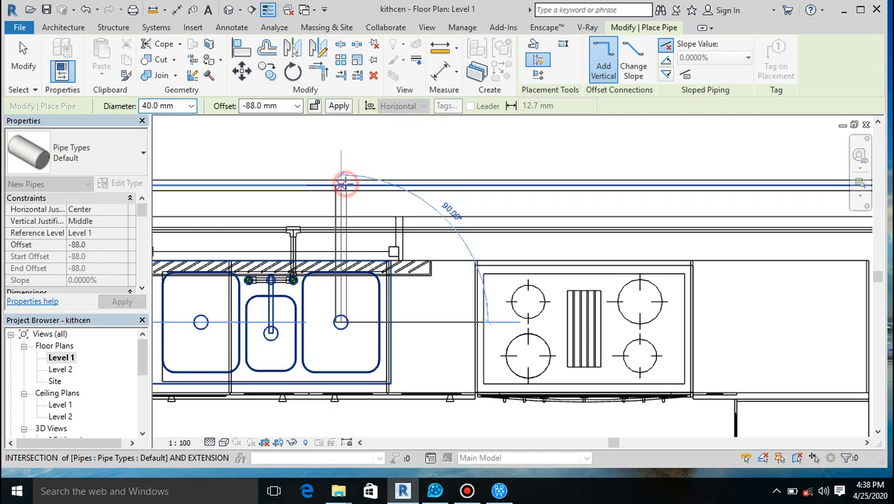
{"action": "left_click", "coordinate": [340, 183]}
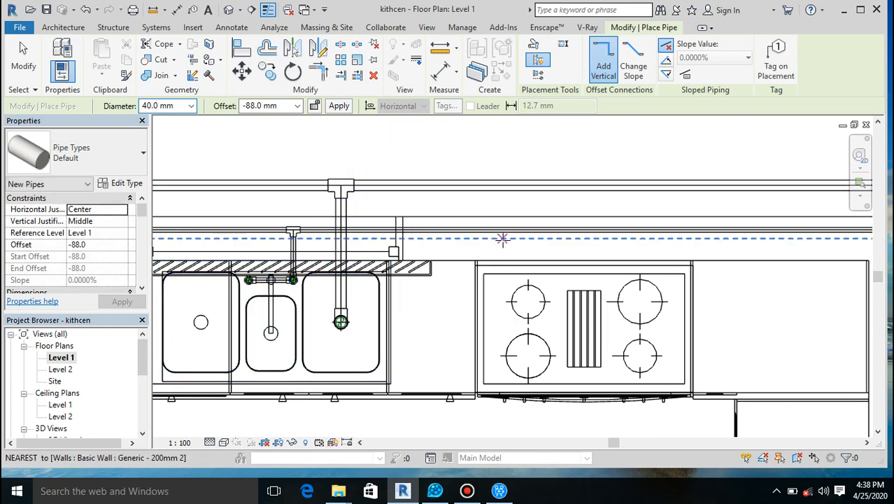
{"action": "key", "text": "Escape"}
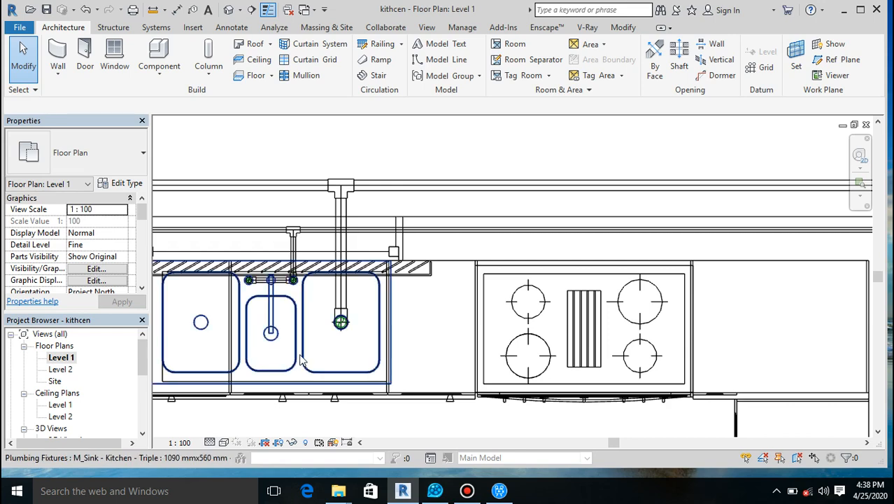
Connect the drain of the sink bowl farthest from the stove to the stove-side bowl's drain with a 40 mm pipe at a 400 mm offset.
{"action": "left_click", "coordinate": [299, 359]}
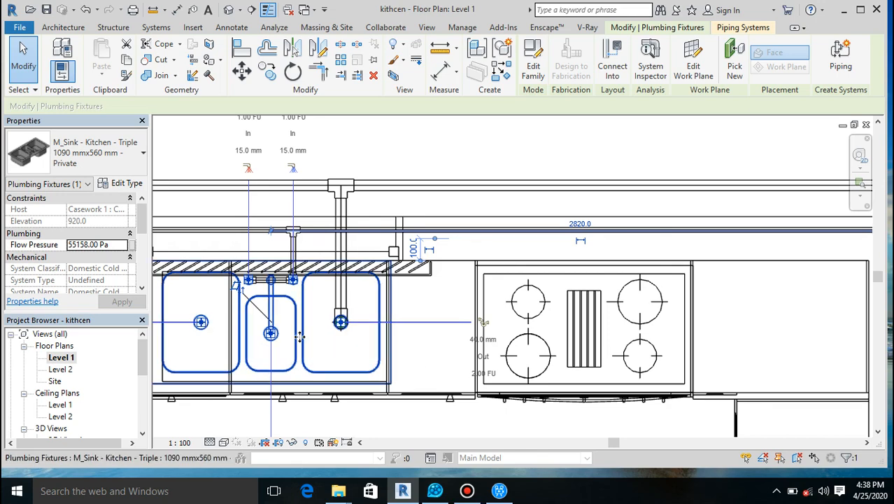
{"action": "scroll", "coordinate": [299, 337], "scroll_direction": "down", "scroll_amount": 5}
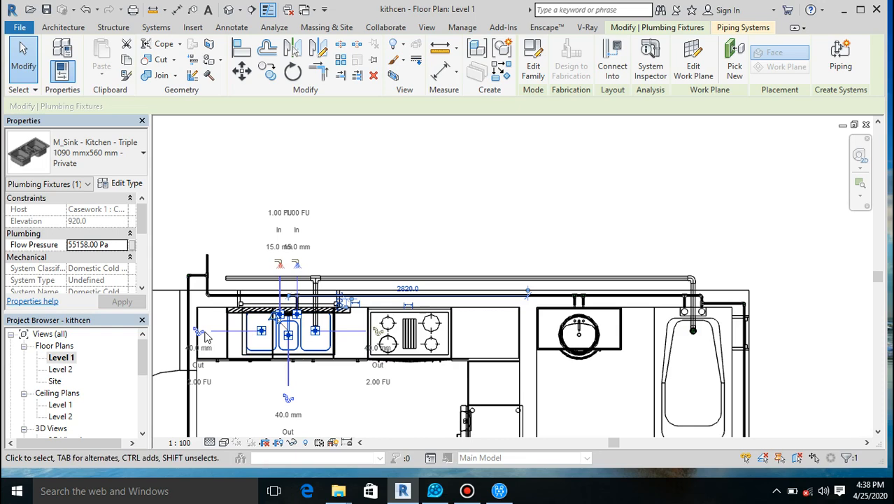
{"action": "left_click", "coordinate": [200, 332]}
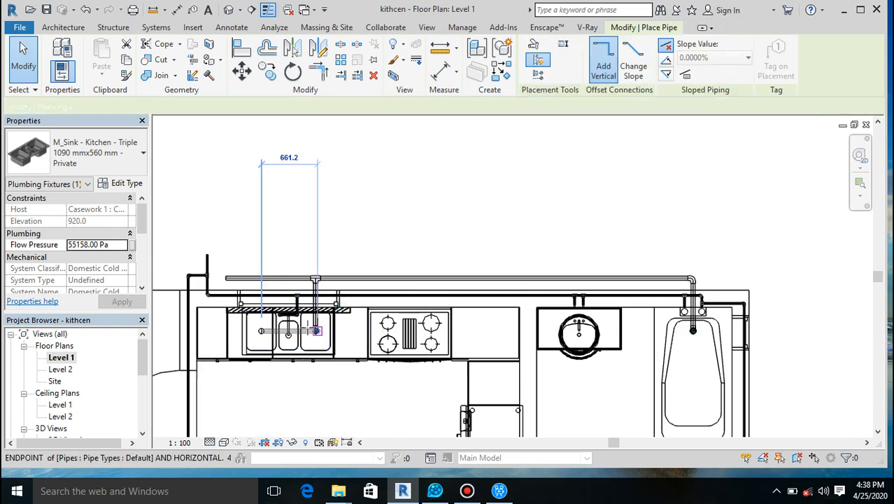
{"action": "scroll", "coordinate": [316, 375], "scroll_direction": "up", "scroll_amount": 1}
{"action": "scroll", "coordinate": [329, 299], "scroll_direction": "up", "scroll_amount": 2}
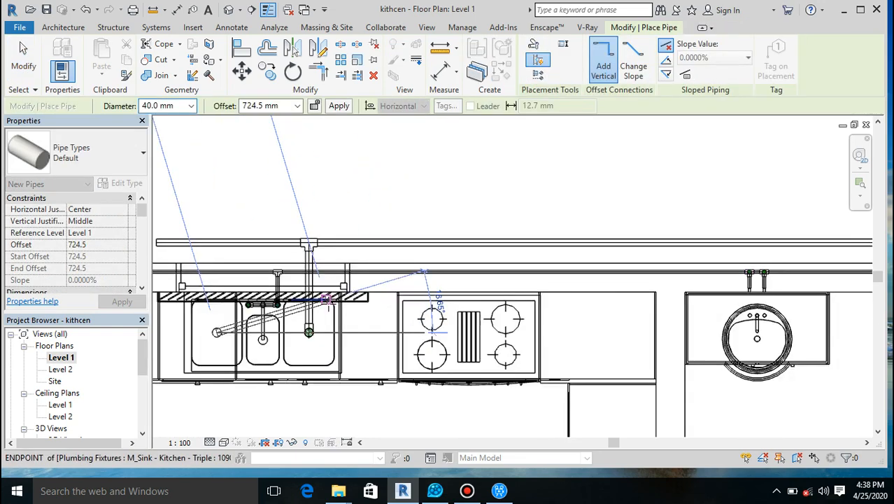
{"action": "scroll", "coordinate": [326, 299], "scroll_direction": "up", "scroll_amount": 3}
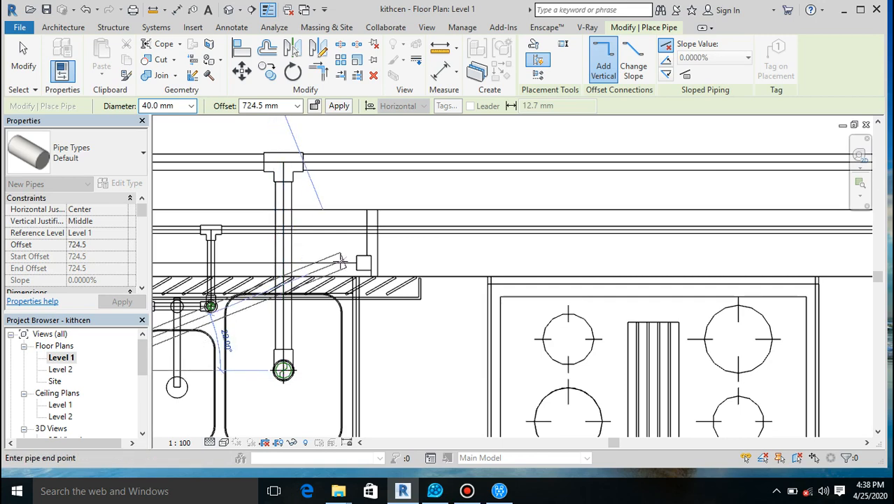
{"action": "left_click", "coordinate": [283, 106]}
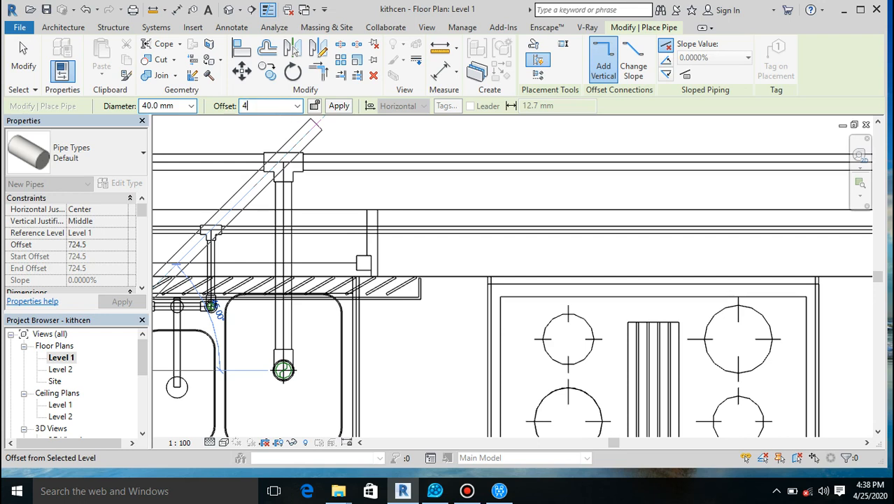
{"action": "key", "text": "Return"}
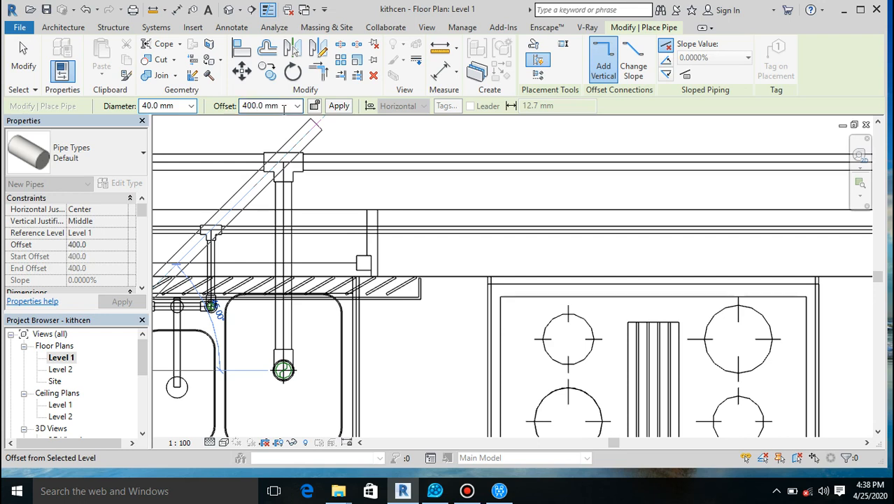
{"action": "left_click", "coordinate": [283, 369]}
{"action": "scroll", "coordinate": [488, 324], "scroll_direction": "down", "scroll_amount": 4}
{"action": "key", "text": "Escape"}
{"action": "key", "text": "Escape"}
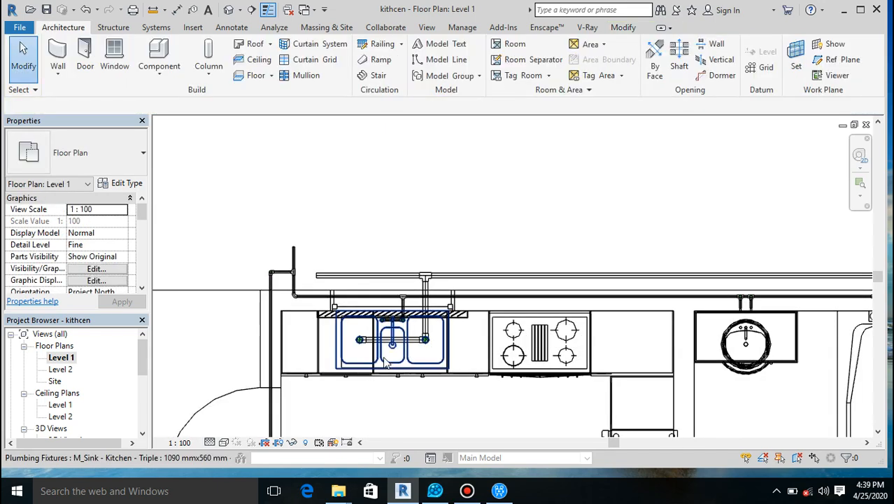
Try to connect the middle bowl's drain to the pipe joining the two outer bowls with a 40 mm pipe at a 400 mm offset.
{"action": "left_click", "coordinate": [384, 359]}
{"action": "scroll", "coordinate": [403, 341], "scroll_direction": "up", "scroll_amount": 5}
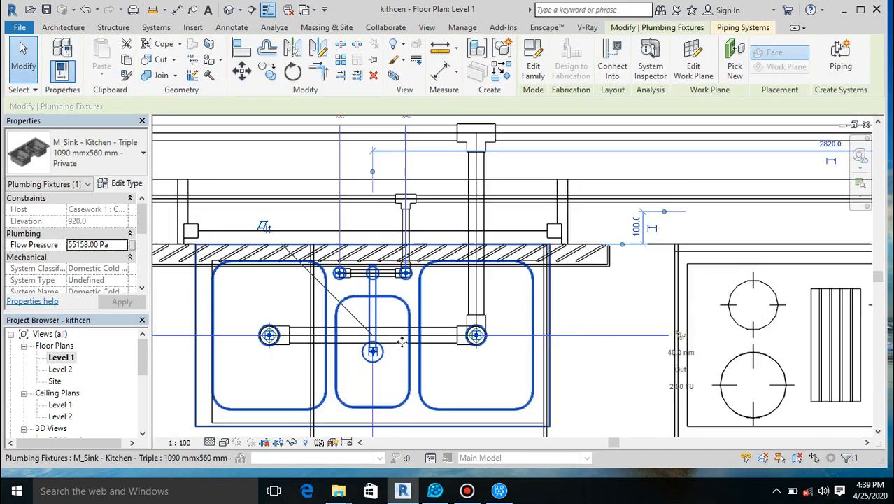
{"action": "scroll", "coordinate": [392, 339], "scroll_direction": "down", "scroll_amount": 3}
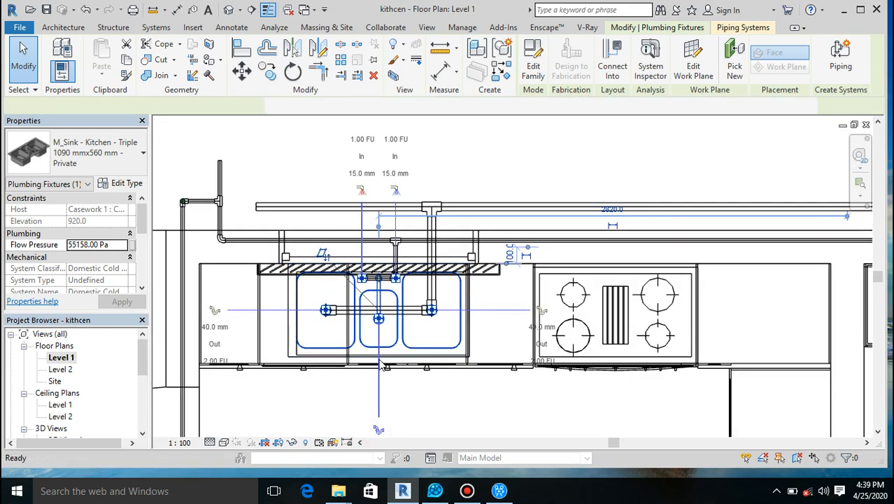
{"action": "left_click", "coordinate": [378, 430]}
{"action": "scroll", "coordinate": [380, 308], "scroll_direction": "up", "scroll_amount": 3}
{"action": "scroll", "coordinate": [380, 308], "scroll_direction": "up", "scroll_amount": 3}
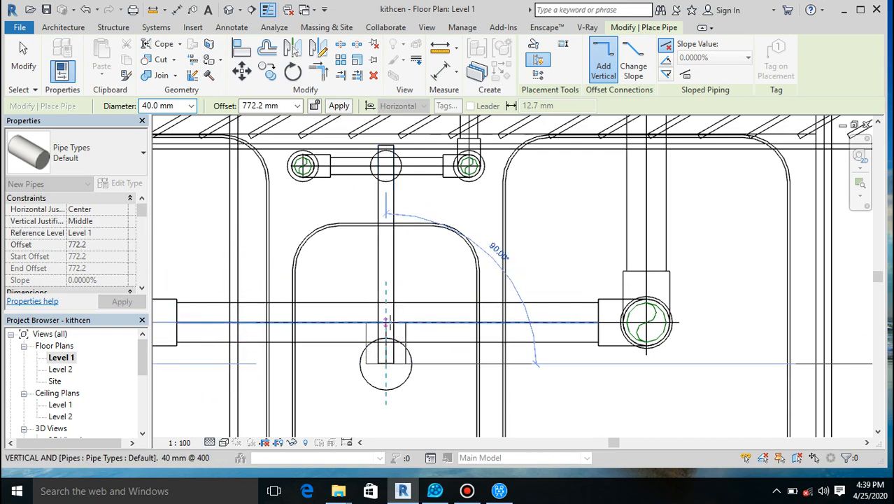
{"action": "left_click", "coordinate": [282, 106]}
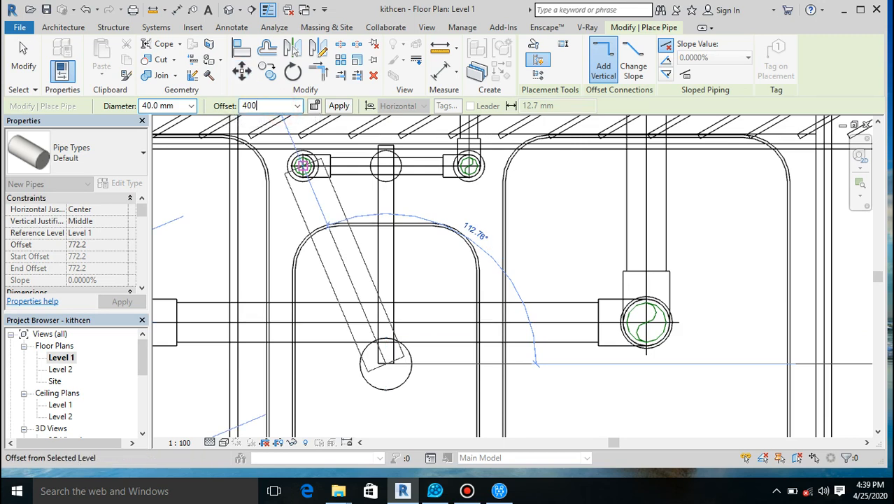
{"action": "left_click", "coordinate": [385, 322]}
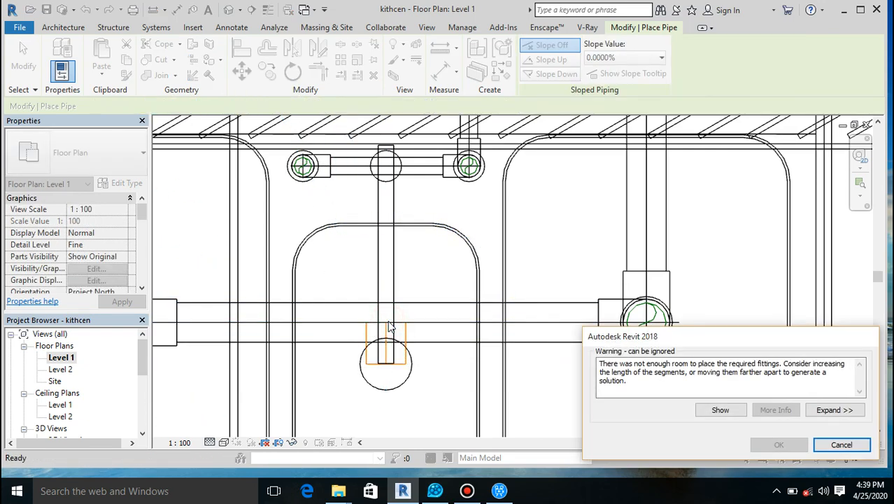
{"action": "left_click", "coordinate": [842, 445]}
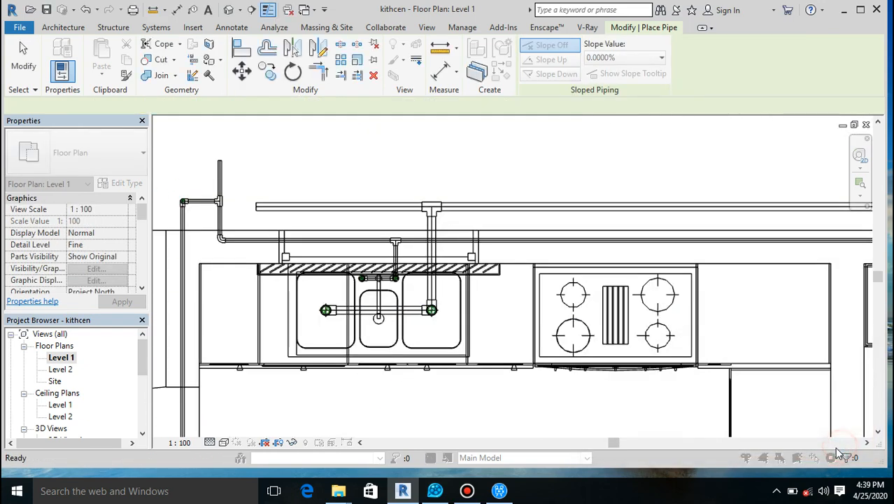
{"action": "scroll", "coordinate": [376, 313], "scroll_direction": "up", "scroll_amount": 5}
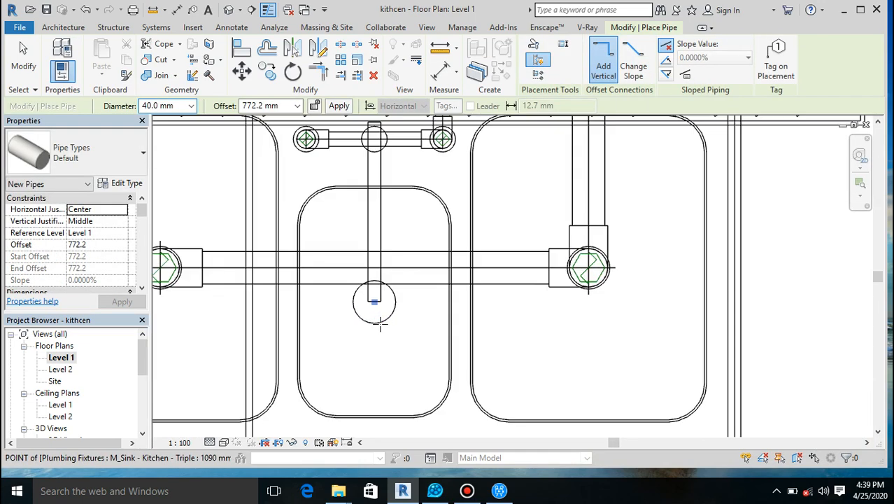
{"action": "scroll", "coordinate": [380, 323], "scroll_direction": "up", "scroll_amount": 1}
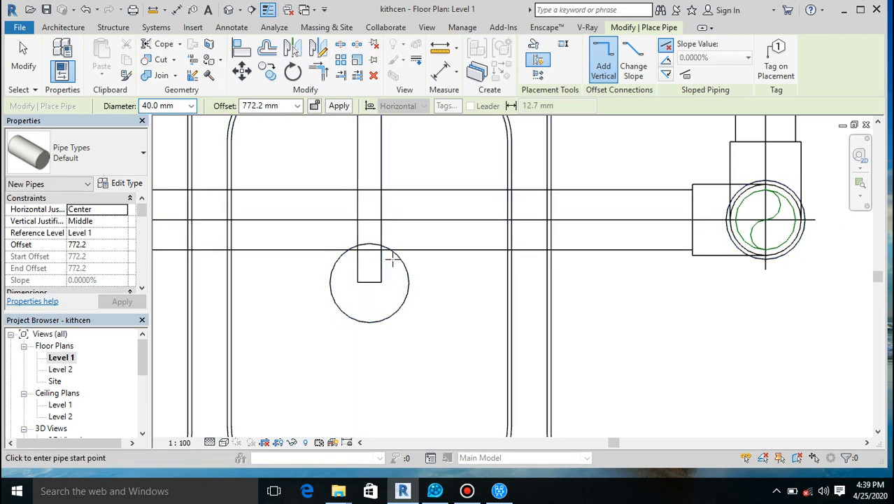
{"action": "key", "text": "Escape"}
{"action": "key", "text": "Escape"}
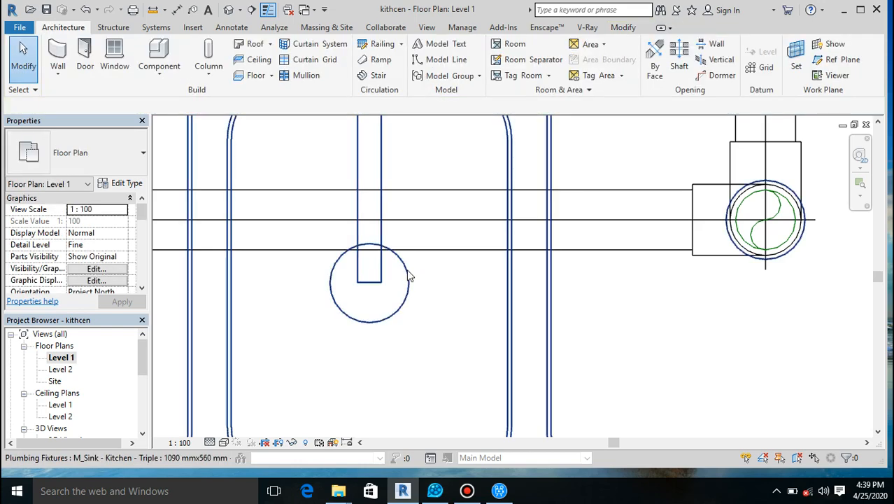
Connect the middle sink bowl's drain straight to the outdoor drain with a 40 mm pipe at a -88 mm offset.
{"action": "left_click", "coordinate": [407, 272]}
{"action": "scroll", "coordinate": [409, 275], "scroll_direction": "down", "scroll_amount": 8}
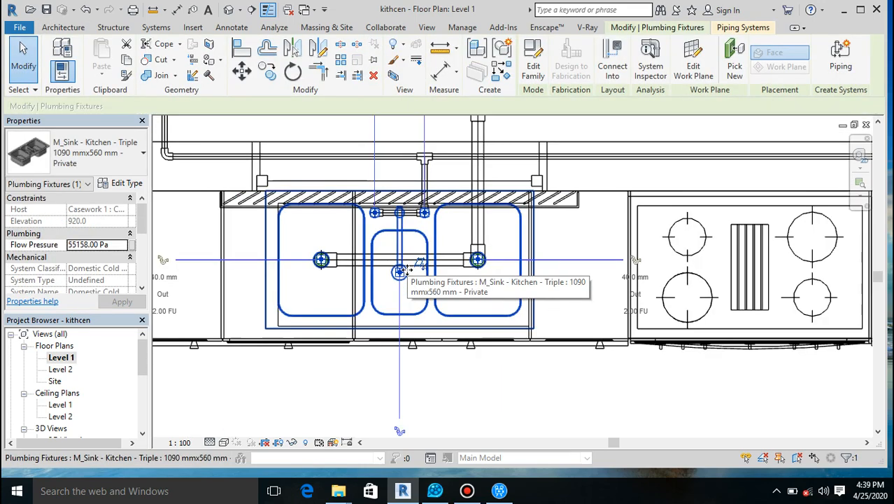
{"action": "scroll", "coordinate": [415, 229], "scroll_direction": "up", "scroll_amount": 3}
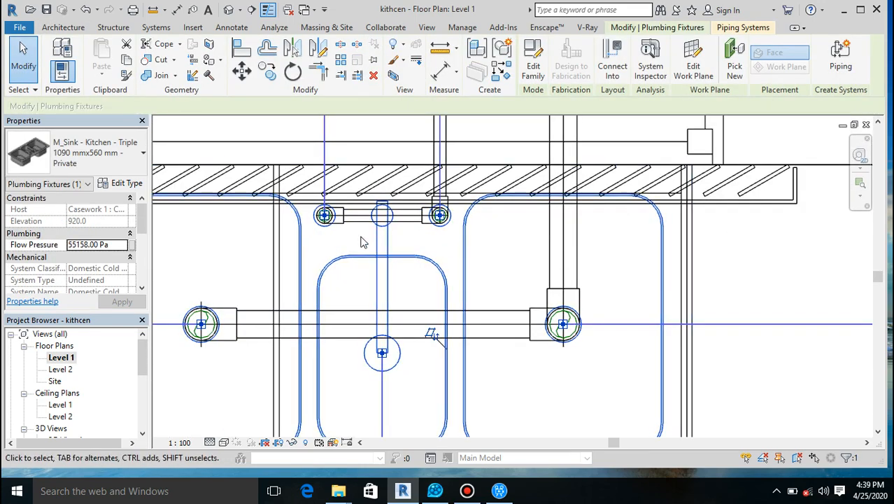
{"action": "scroll", "coordinate": [399, 238], "scroll_direction": "down", "scroll_amount": 5}
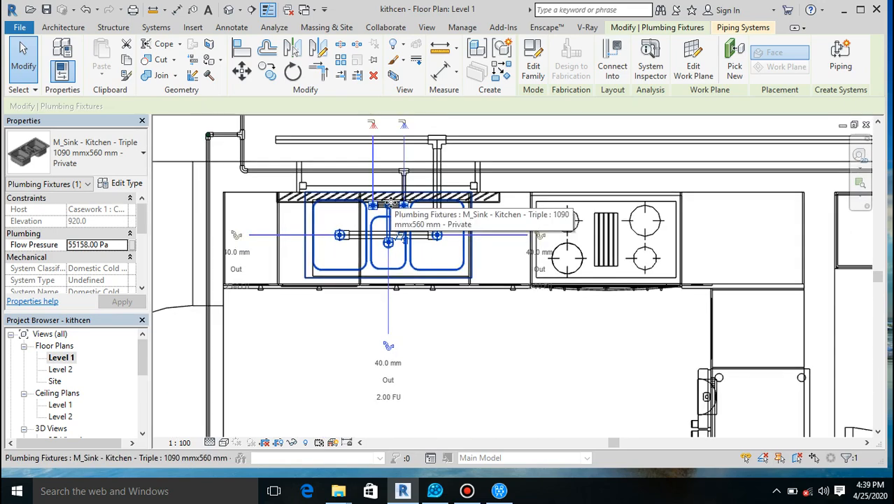
{"action": "left_click", "coordinate": [388, 347]}
{"action": "scroll", "coordinate": [396, 216], "scroll_direction": "up", "scroll_amount": 4}
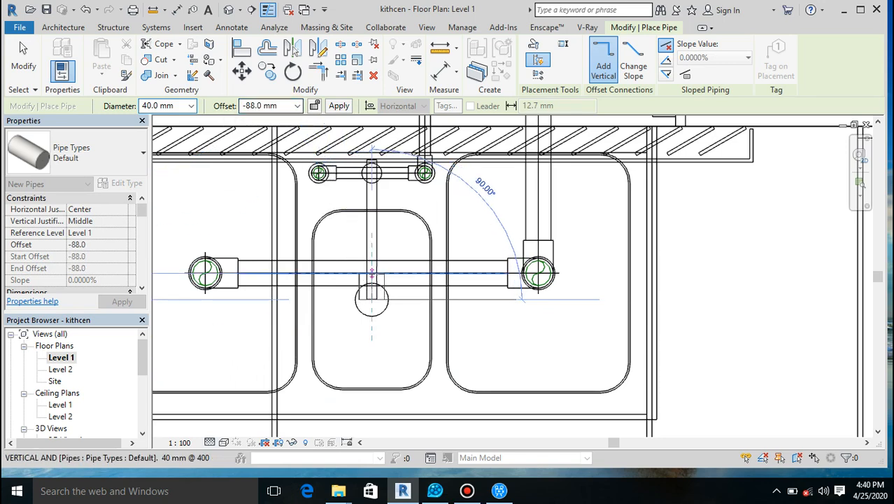
{"action": "scroll", "coordinate": [376, 273], "scroll_direction": "down", "scroll_amount": 5}
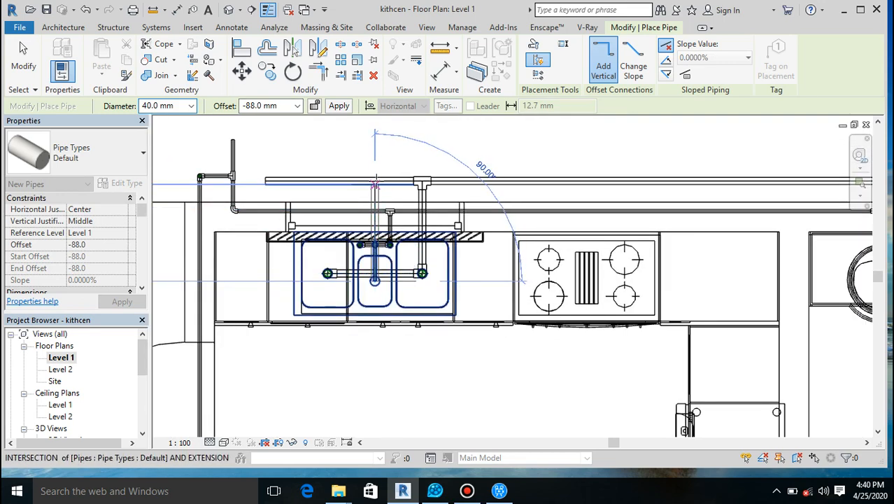
{"action": "left_click", "coordinate": [375, 180]}
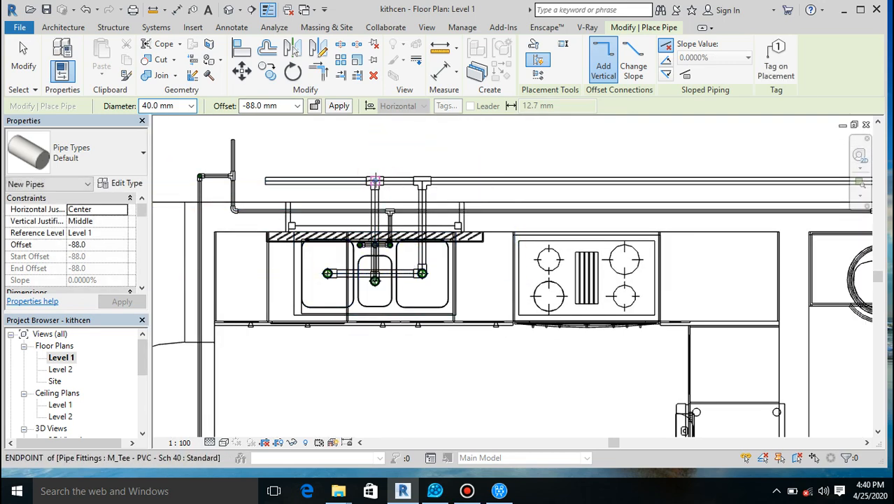
Examine the sink's drain pipes and tees in the 3D view, using the Wireframe visual style.
{"action": "scroll", "coordinate": [376, 180], "scroll_direction": "up", "scroll_amount": 5}
{"action": "scroll", "coordinate": [444, 281], "scroll_direction": "down", "scroll_amount": 5}
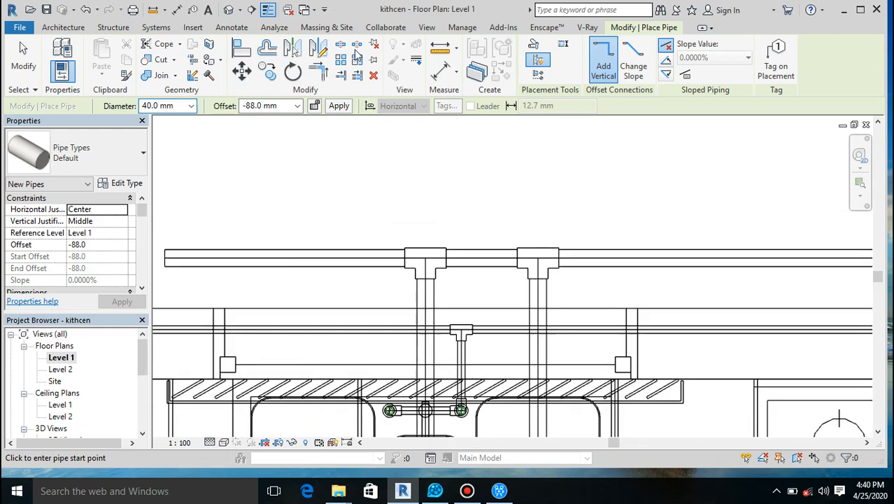
{"action": "left_click", "coordinate": [231, 9]}
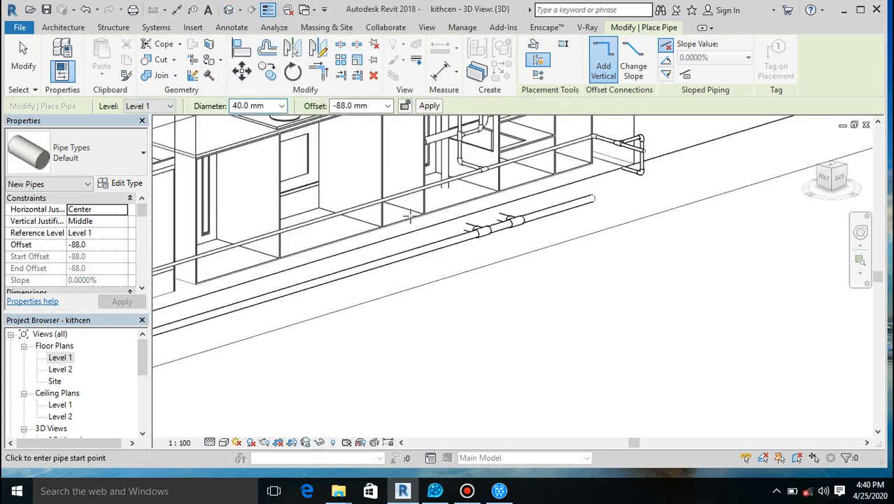
{"action": "scroll", "coordinate": [409, 215], "scroll_direction": "down", "scroll_amount": 3}
{"action": "scroll", "coordinate": [445, 203], "scroll_direction": "up", "scroll_amount": 5}
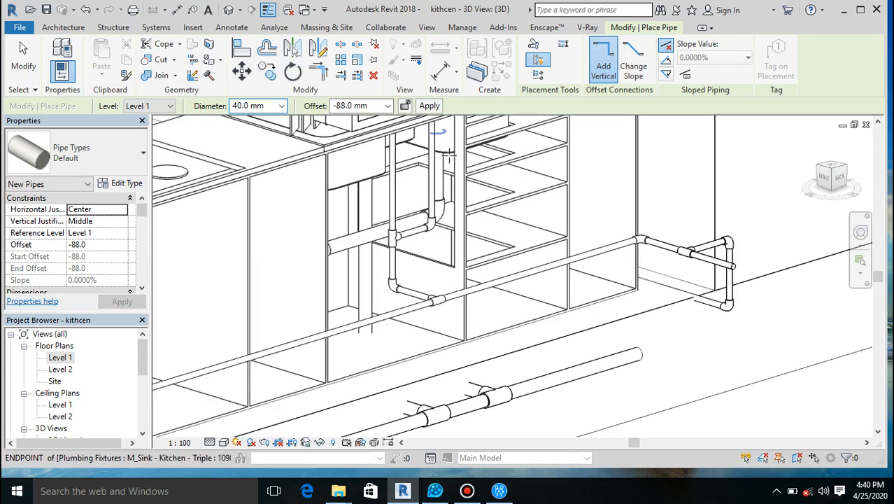
{"action": "scroll", "coordinate": [411, 159], "scroll_direction": "up", "scroll_amount": 2}
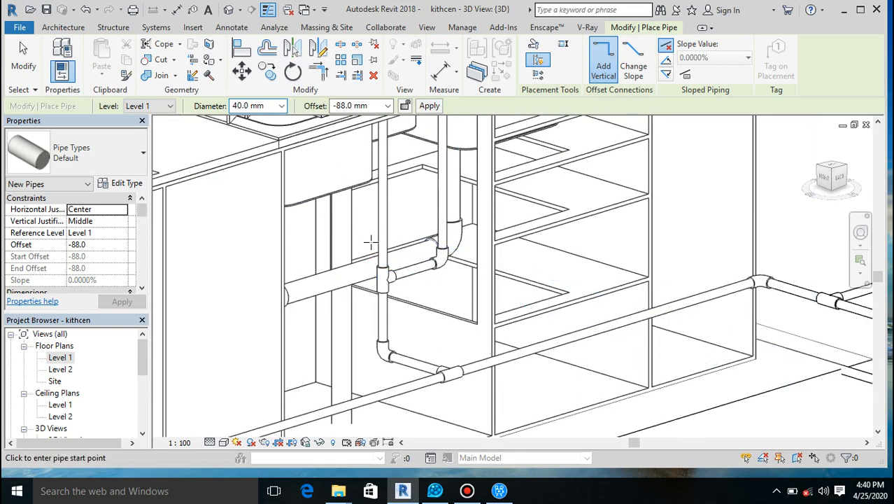
{"action": "scroll", "coordinate": [370, 241], "scroll_direction": "down", "scroll_amount": 3}
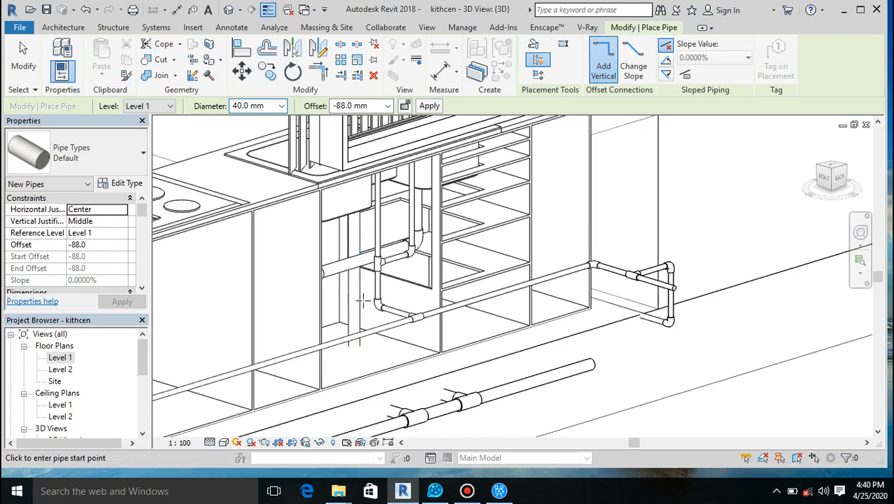
{"action": "left_click", "coordinate": [223, 443]}
{"action": "left_click", "coordinate": [246, 362]}
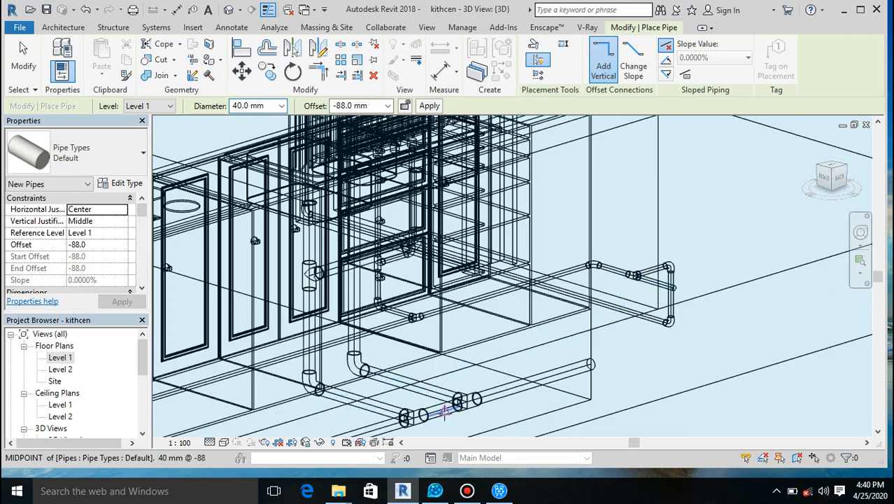
{"action": "left_click", "coordinate": [319, 276]}
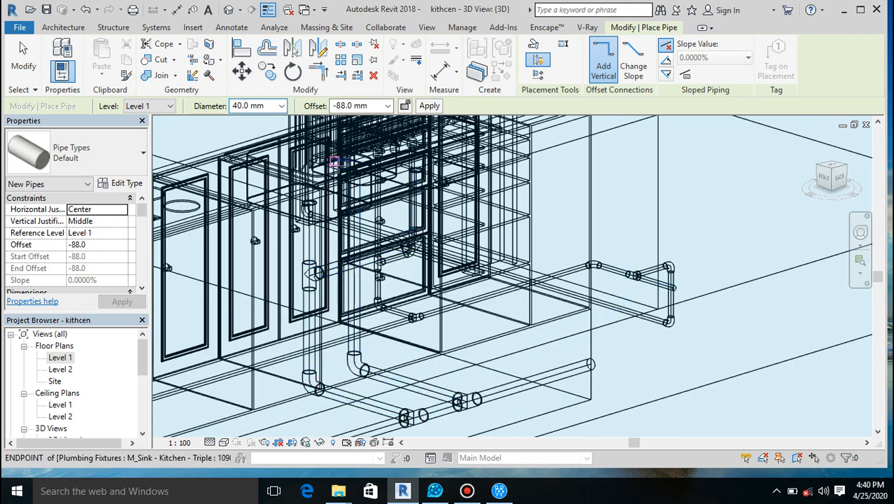
{"action": "left_click", "coordinate": [357, 365]}
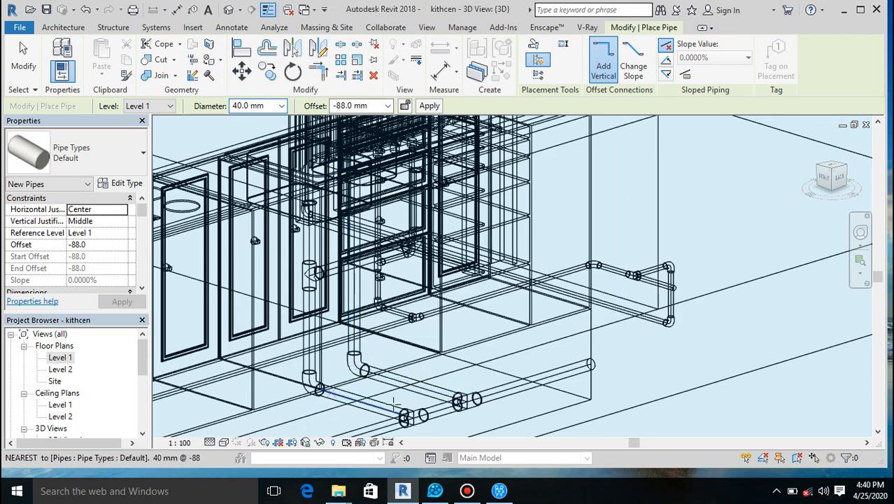
In the Level 1 plan, run a 100 mm pipe 1400 mm from the bathroom toilet's drain out through the exterior wall, using Change Slope.
{"action": "double_click", "coordinate": [60, 357]}
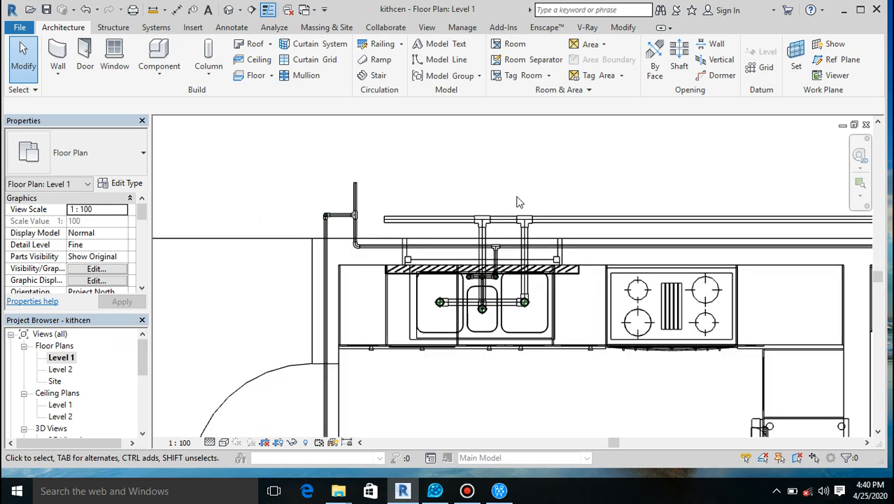
{"action": "scroll", "coordinate": [383, 260], "scroll_direction": "down", "scroll_amount": 4}
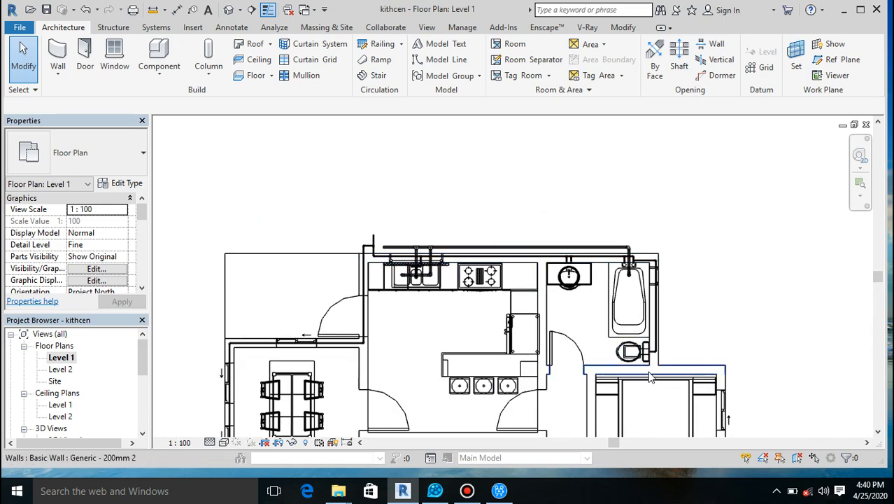
{"action": "left_click", "coordinate": [675, 365]}
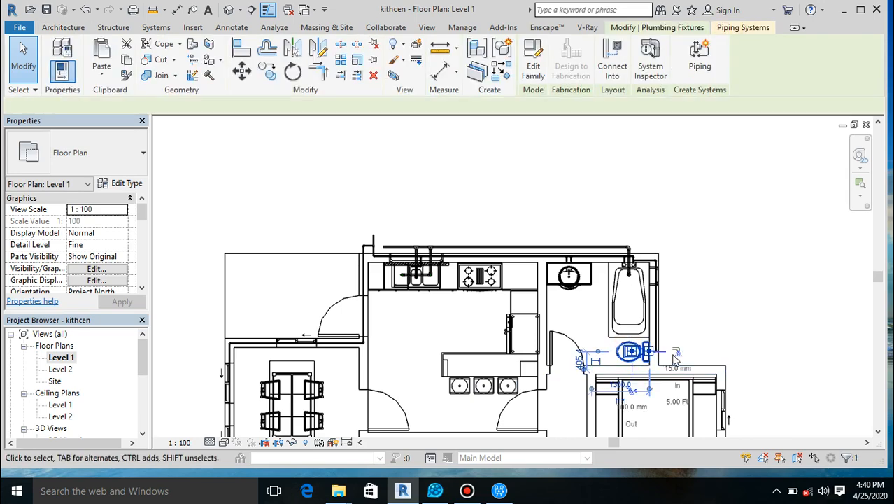
{"action": "scroll", "coordinate": [672, 356], "scroll_direction": "up", "scroll_amount": 3}
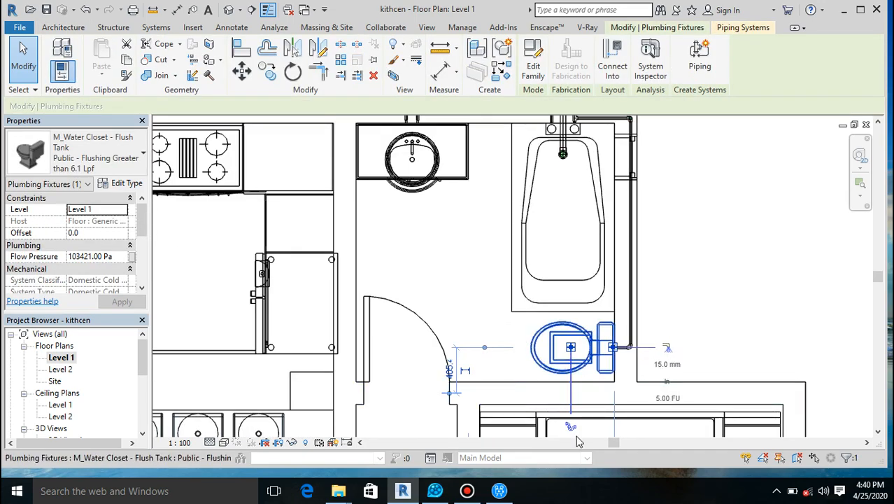
{"action": "left_click", "coordinate": [571, 428]}
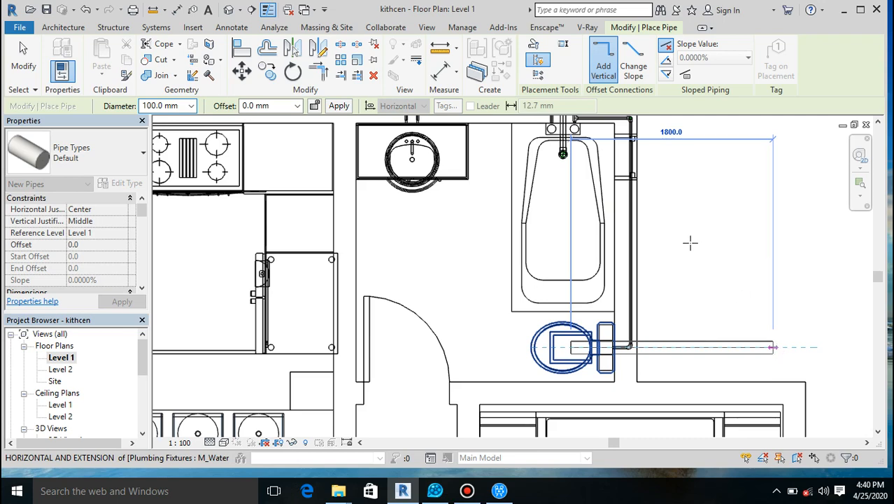
{"action": "left_click", "coordinate": [633, 65]}
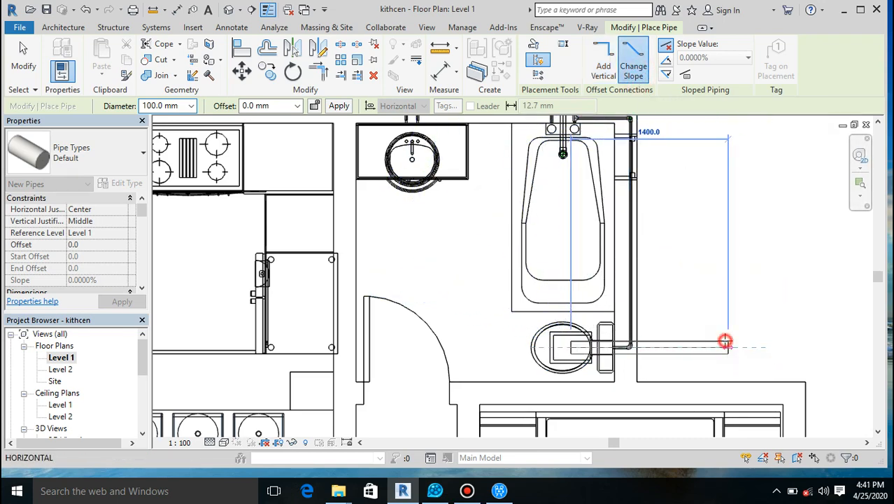
{"action": "left_click", "coordinate": [725, 341]}
{"action": "key", "text": "Escape"}
{"action": "key", "text": "Escape"}
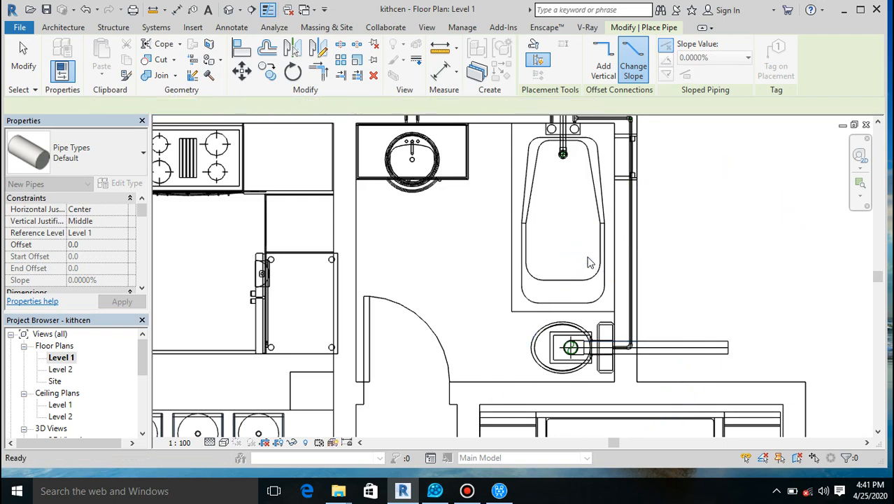
Run an 80 mm pipe from the small toilet room's water closet drain 700 mm out through the wall, turning it past the nearby house corner.
{"action": "scroll", "coordinate": [556, 253], "scroll_direction": "down", "scroll_amount": 6}
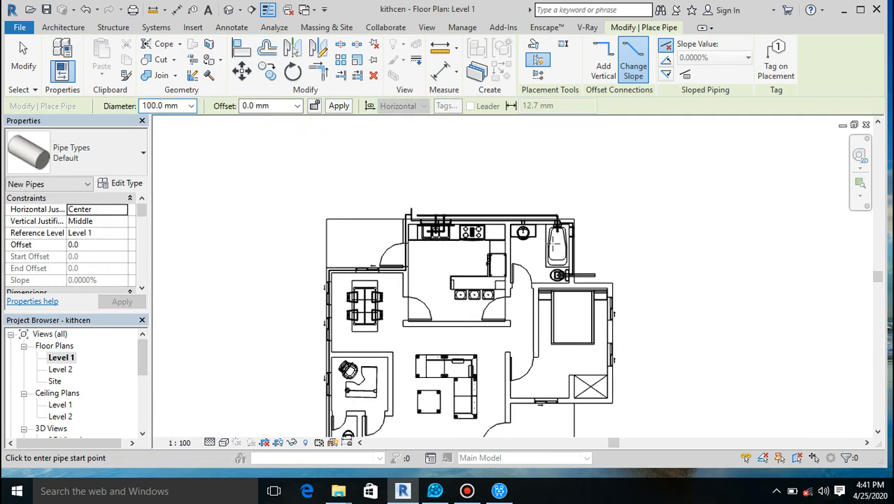
{"action": "scroll", "coordinate": [532, 189], "scroll_direction": "down", "scroll_amount": 1}
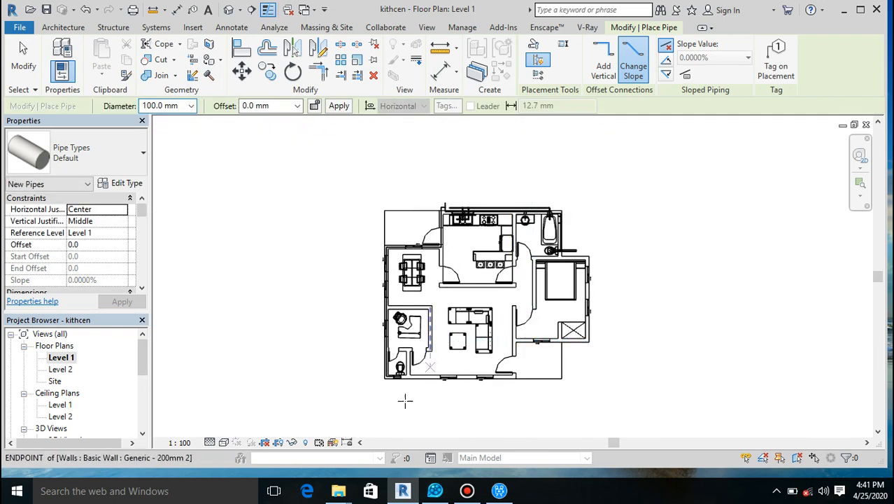
{"action": "key", "text": "Escape"}
{"action": "key", "text": "Escape"}
{"action": "scroll", "coordinate": [404, 381], "scroll_direction": "up", "scroll_amount": 4}
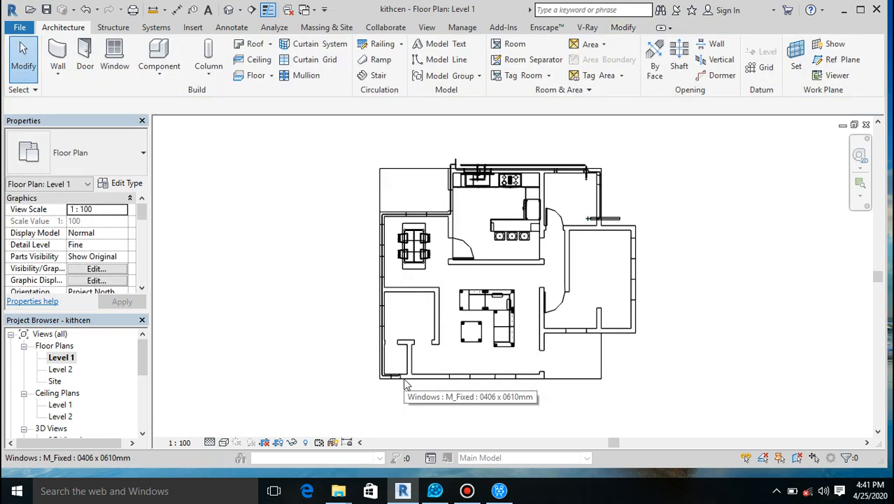
{"action": "left_click", "coordinate": [404, 355]}
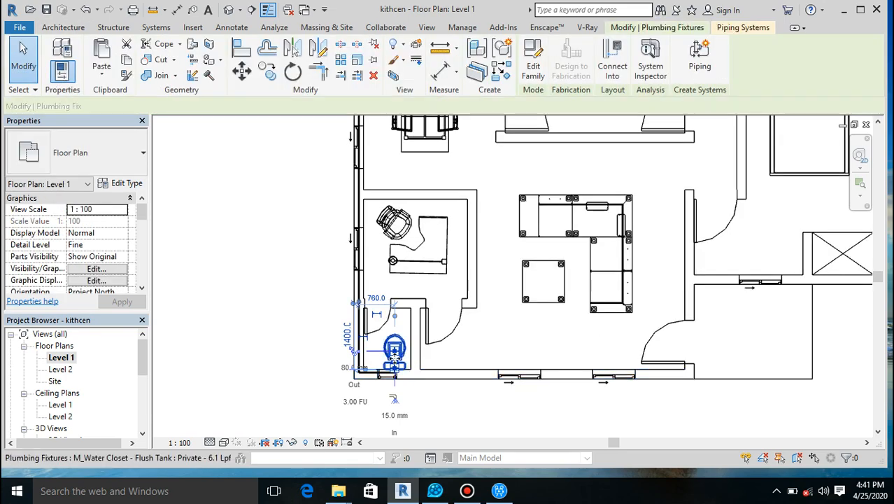
{"action": "scroll", "coordinate": [354, 348], "scroll_direction": "up", "scroll_amount": 3}
{"action": "left_click", "coordinate": [322, 343]}
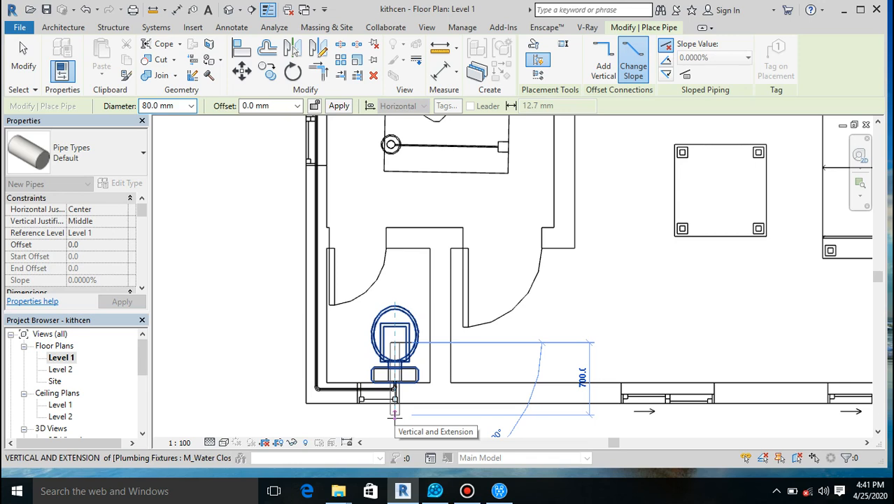
{"action": "left_click", "coordinate": [318, 411]}
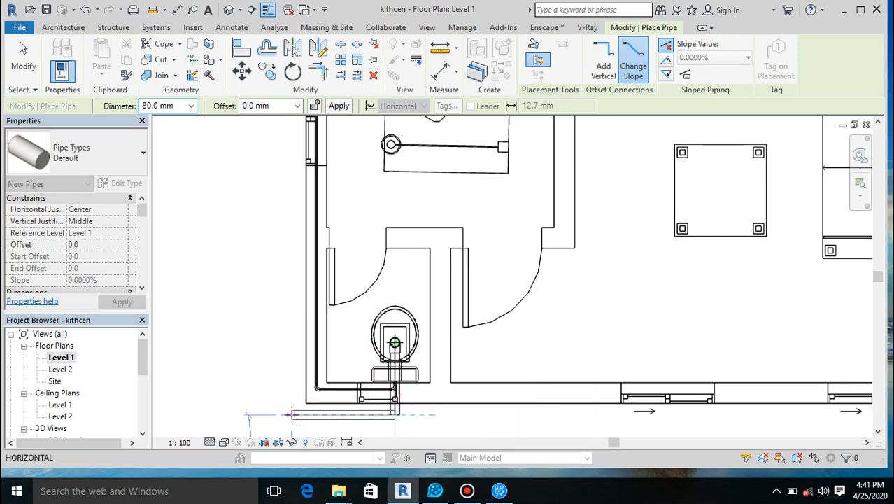
{"action": "left_click", "coordinate": [290, 414]}
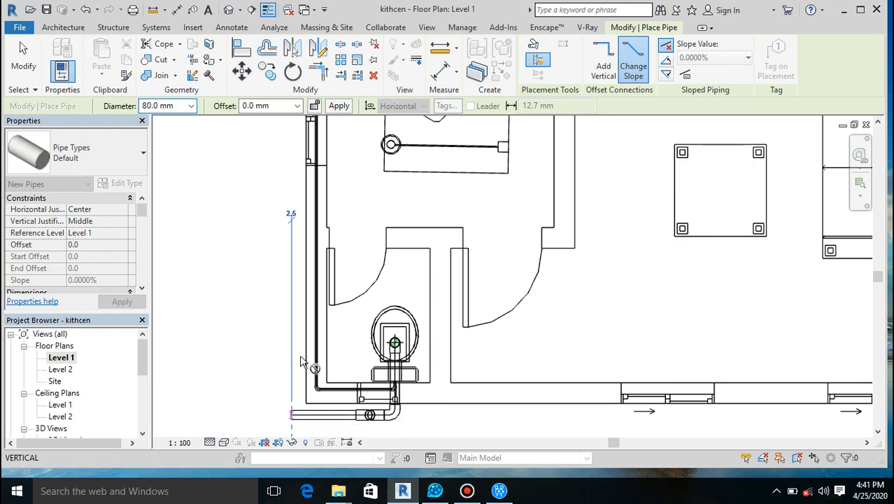
Continue the 80 mm pipe outside along the study and dining room wall until just past the porch's far corner.
{"action": "scroll", "coordinate": [292, 322], "scroll_direction": "down", "scroll_amount": 2}
{"action": "scroll", "coordinate": [292, 321], "scroll_direction": "up", "scroll_amount": 1}
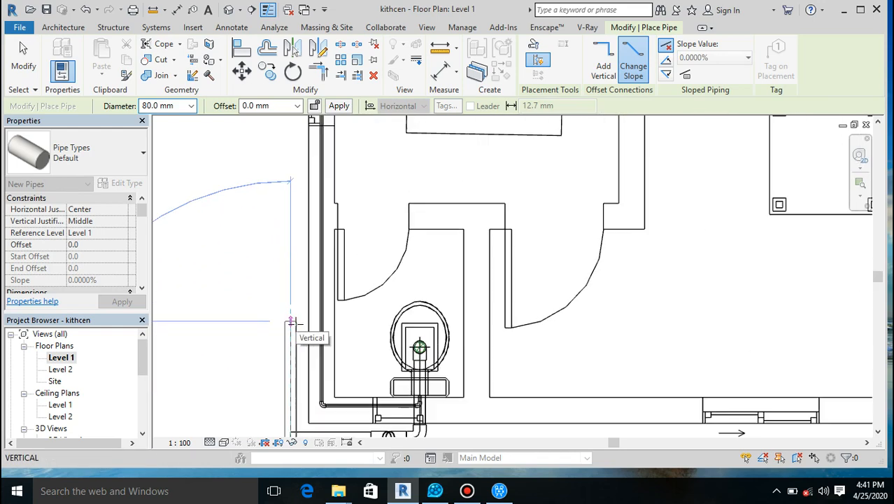
{"action": "scroll", "coordinate": [292, 322], "scroll_direction": "down", "scroll_amount": 3}
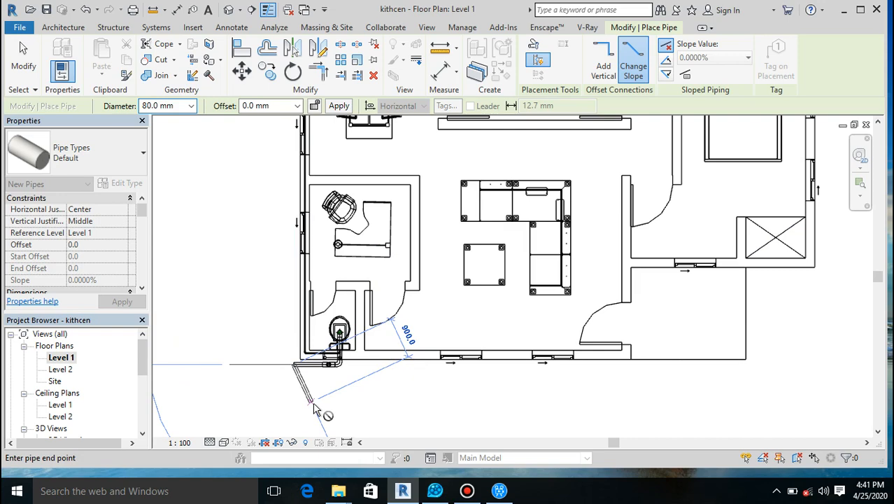
{"action": "scroll", "coordinate": [314, 410], "scroll_direction": "down", "scroll_amount": 3}
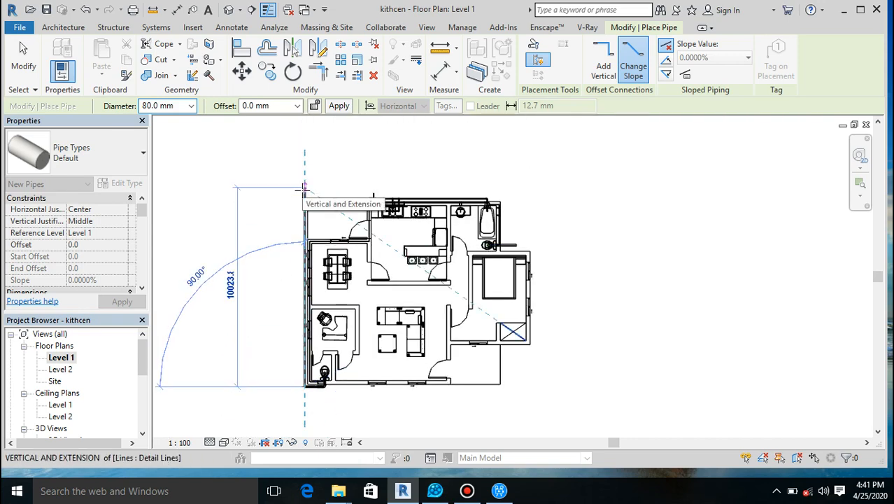
{"action": "scroll", "coordinate": [304, 189], "scroll_direction": "up", "scroll_amount": 4}
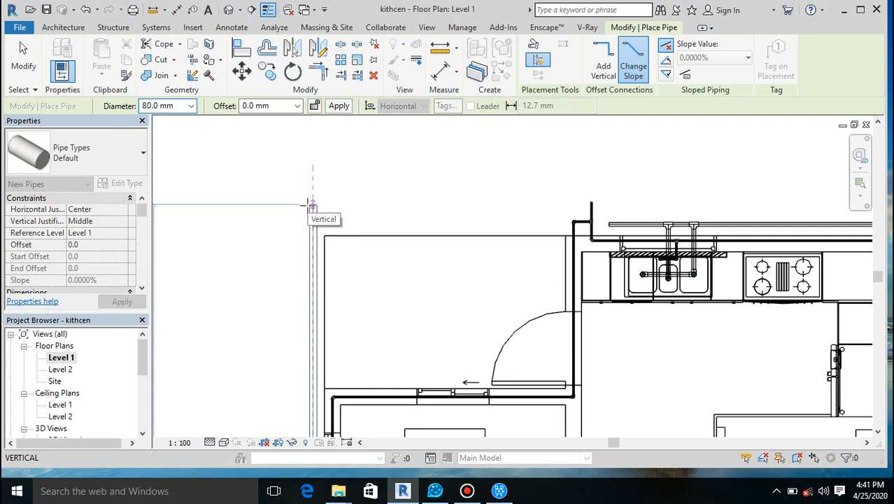
Extend the 80 mm pipe along the kitchen side, around the bathroom corner, and connect it to the bathroom toilet's 100 mm drain pipe.
{"action": "scroll", "coordinate": [463, 200], "scroll_direction": "down", "scroll_amount": 4}
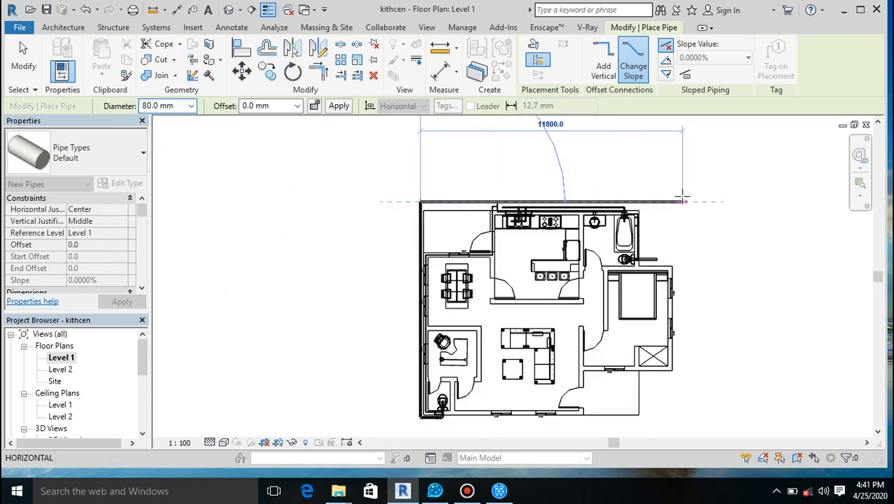
{"action": "scroll", "coordinate": [668, 199], "scroll_direction": "up", "scroll_amount": 4}
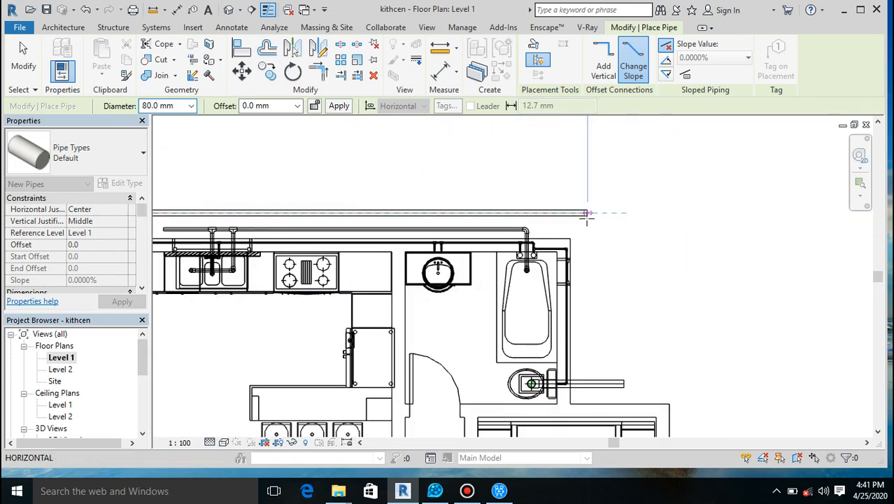
{"action": "left_click", "coordinate": [587, 218]}
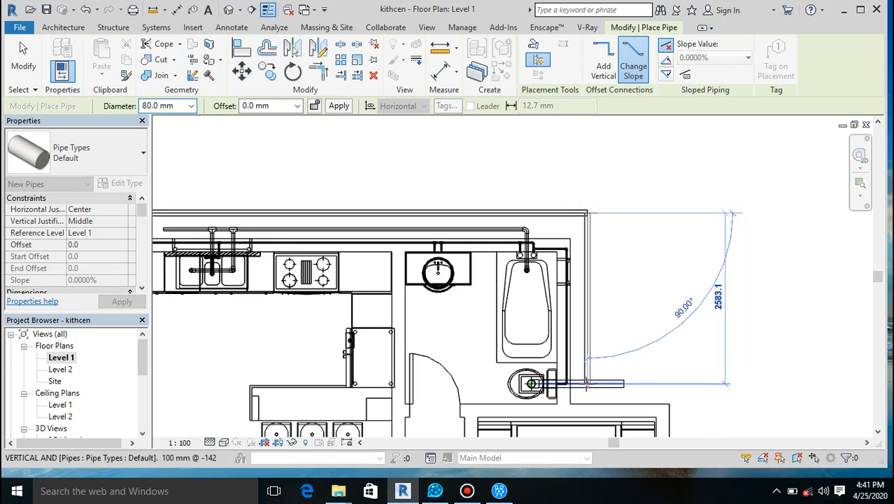
{"action": "left_click", "coordinate": [587, 384]}
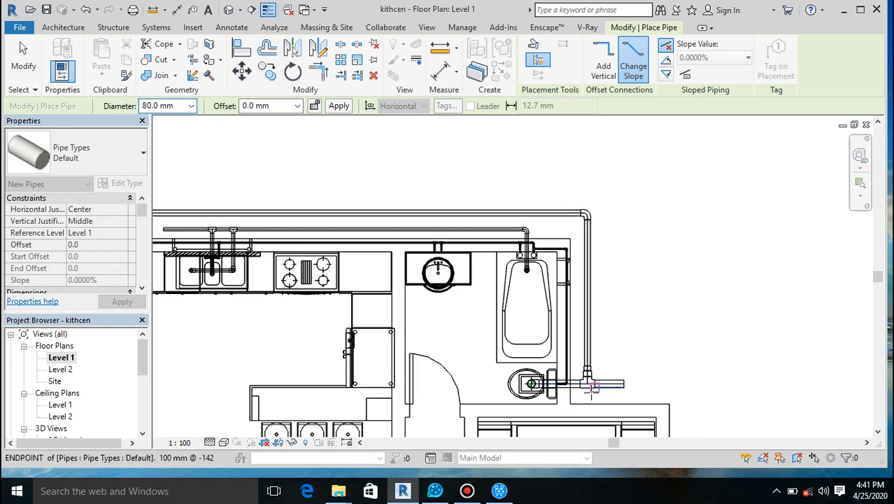
{"action": "key", "text": "Escape"}
{"action": "scroll", "coordinate": [586, 389], "scroll_direction": "up", "scroll_amount": 3}
{"action": "key", "text": "Escape"}
{"action": "key", "text": "Escape"}
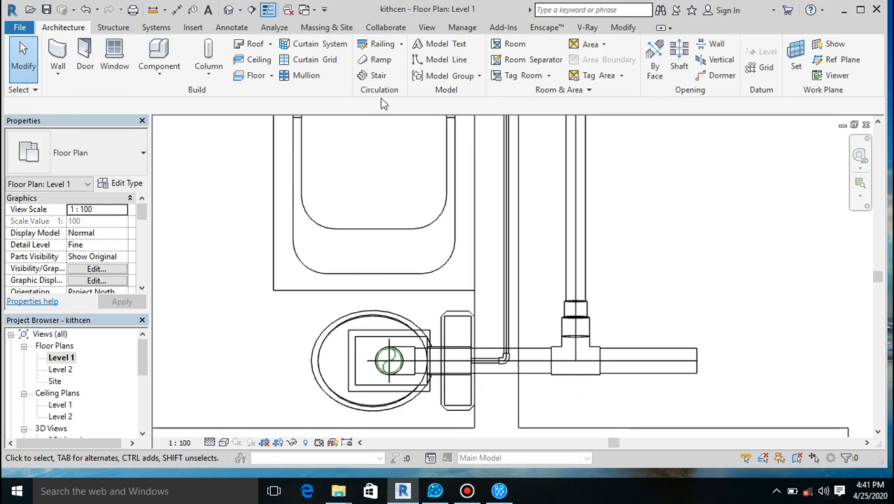
Switch the 3D view to the Hidden Line visual style and examine the drain tee outside the bathroom and the pipe run around the house.
{"action": "left_click", "coordinate": [228, 10]}
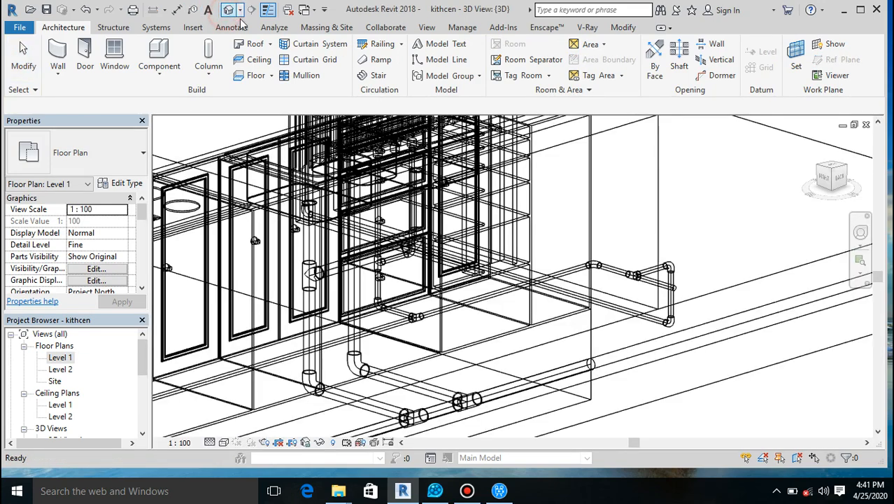
{"action": "left_click", "coordinate": [227, 443]}
{"action": "left_click", "coordinate": [260, 374]}
{"action": "scroll", "coordinate": [494, 270], "scroll_direction": "down", "scroll_amount": 10}
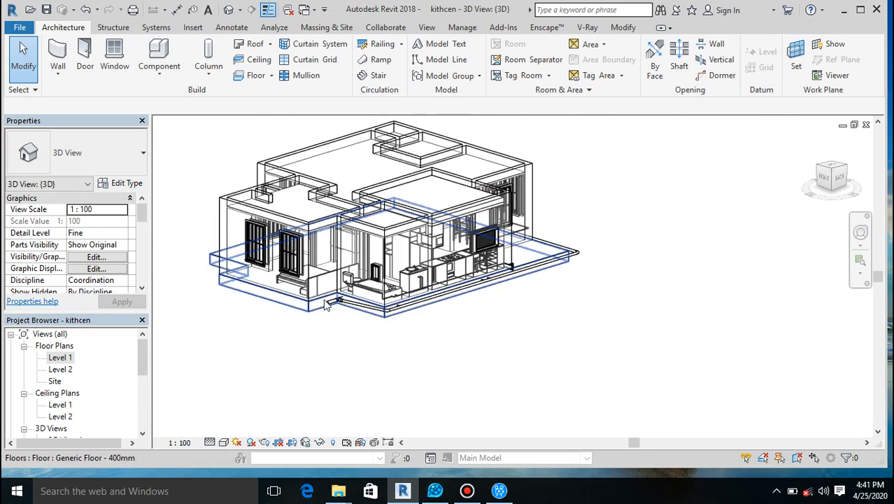
{"action": "scroll", "coordinate": [325, 303], "scroll_direction": "up", "scroll_amount": 8}
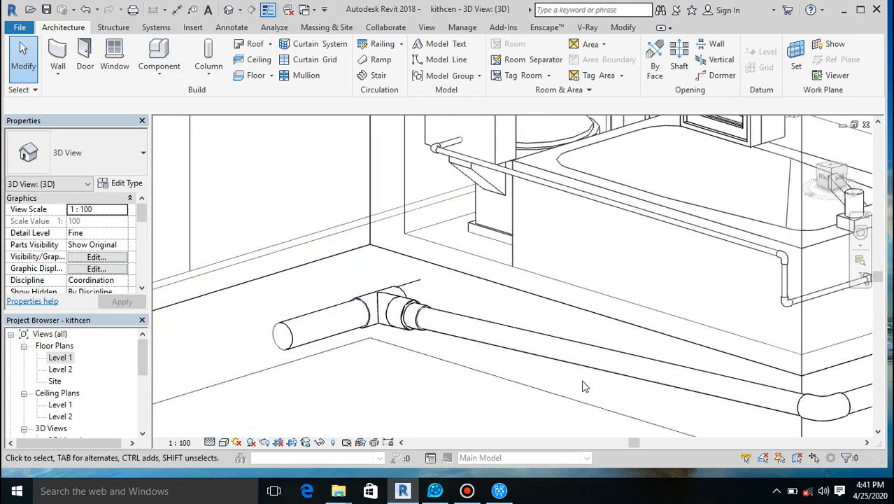
{"action": "scroll", "coordinate": [413, 200], "scroll_direction": "down", "scroll_amount": 1}
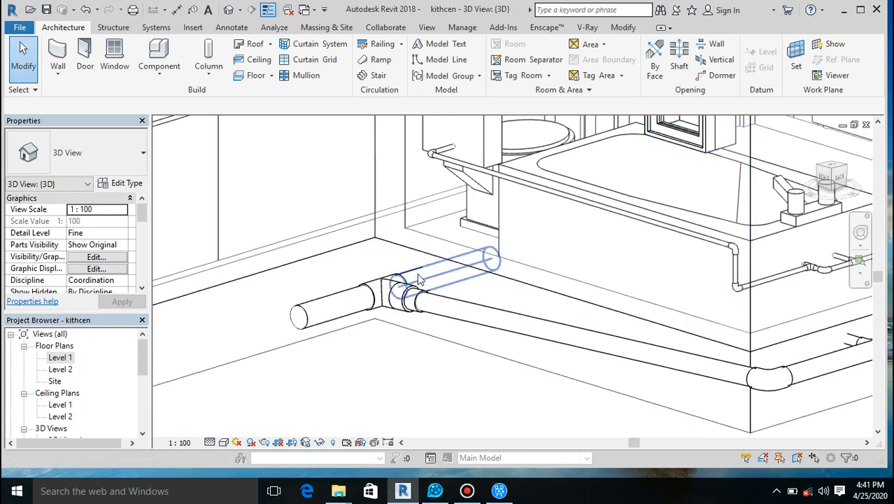
{"action": "scroll", "coordinate": [418, 280], "scroll_direction": "down", "scroll_amount": 4}
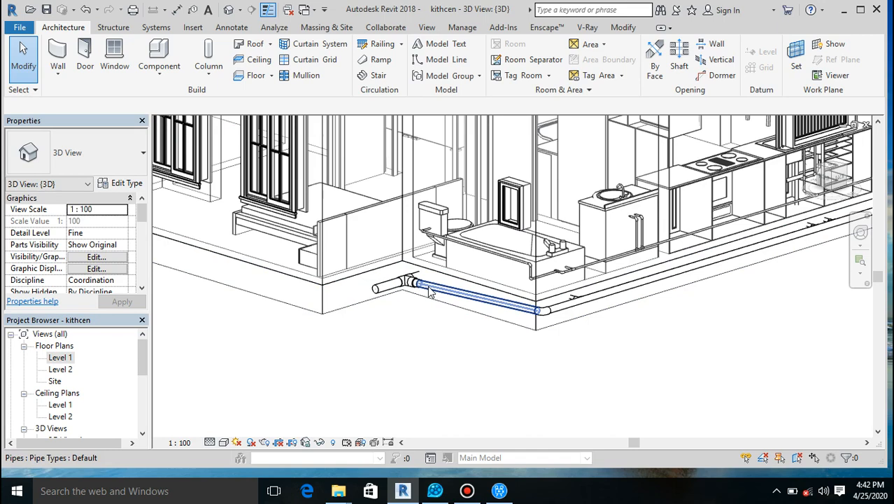
{"action": "scroll", "coordinate": [429, 292], "scroll_direction": "down", "scroll_amount": 5}
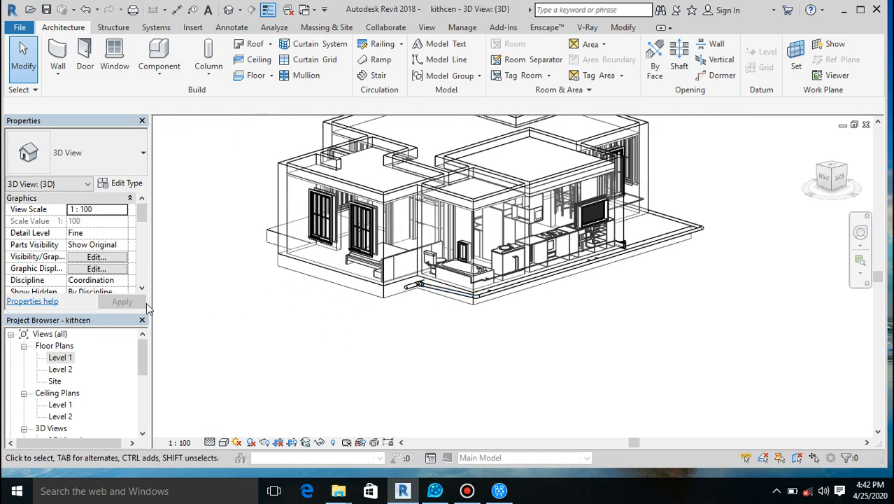
Open the Level 1 floor plan and examine the completed pipe runs around the house, from the small toilet room to the kitchen and bathroom.
{"action": "double_click", "coordinate": [60, 357]}
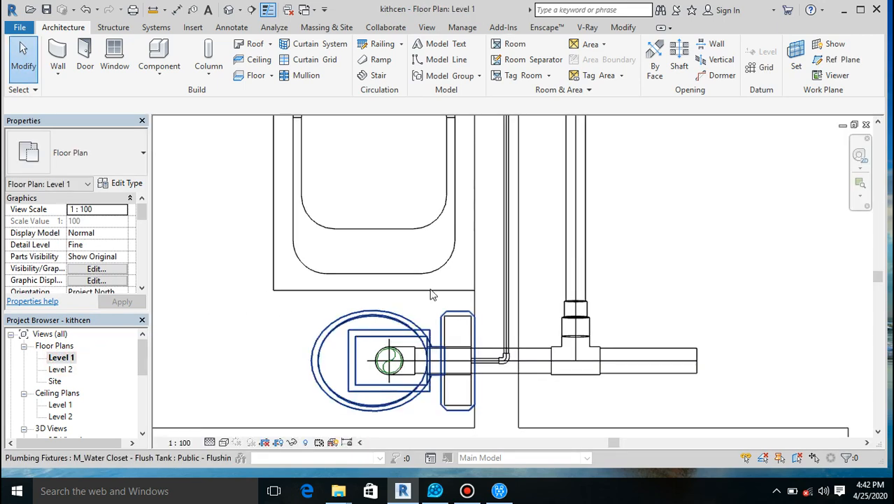
{"action": "scroll", "coordinate": [601, 325], "scroll_direction": "down", "scroll_amount": 4}
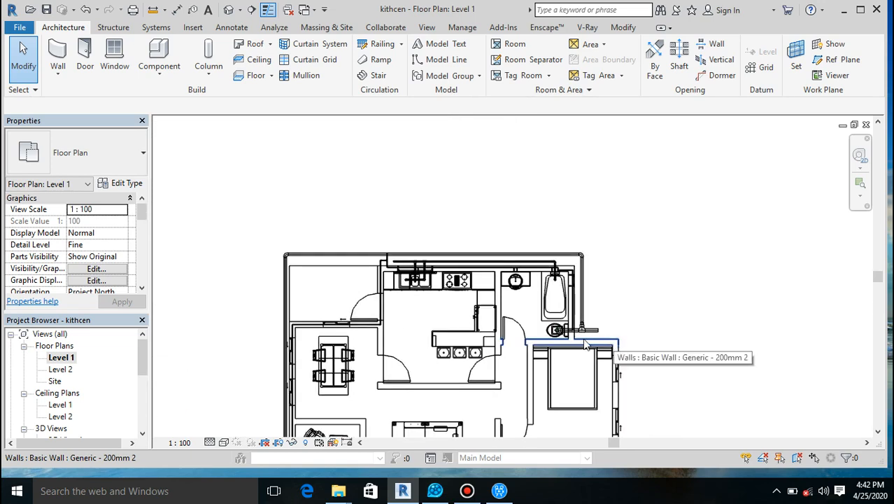
{"action": "scroll", "coordinate": [492, 253], "scroll_direction": "down", "scroll_amount": 2}
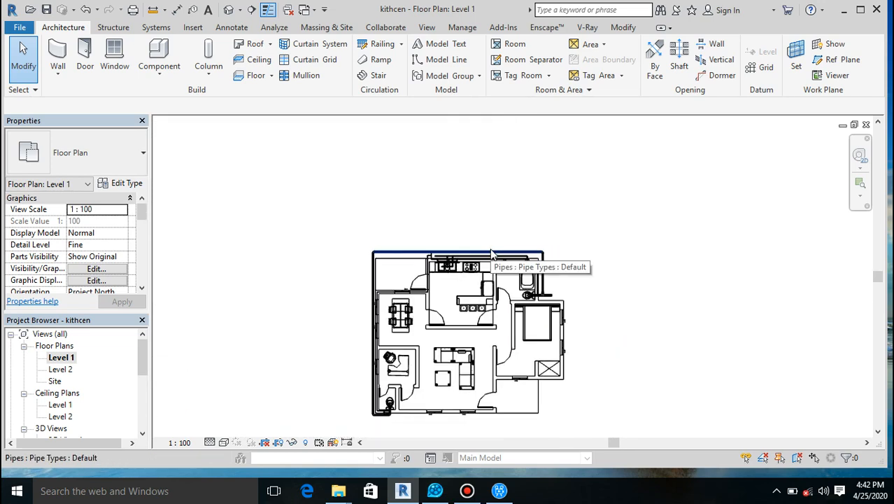
{"action": "scroll", "coordinate": [386, 420], "scroll_direction": "up", "scroll_amount": 4}
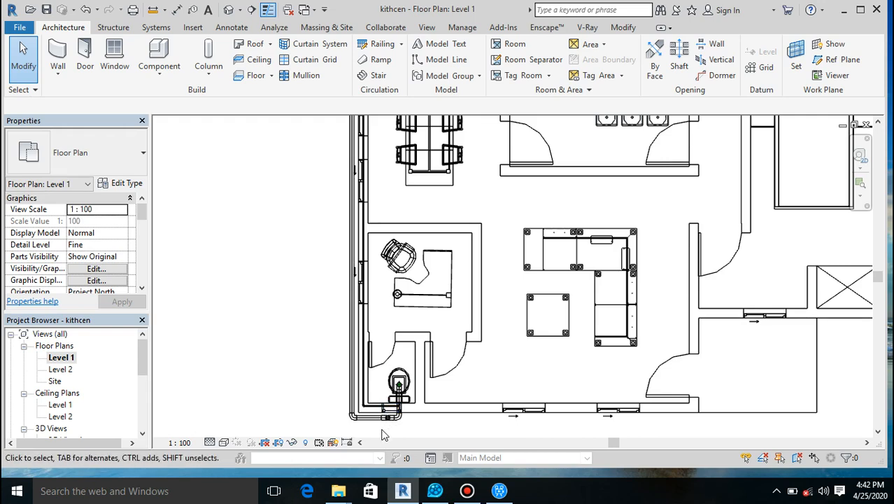
{"action": "scroll", "coordinate": [302, 285], "scroll_direction": "down", "scroll_amount": 5}
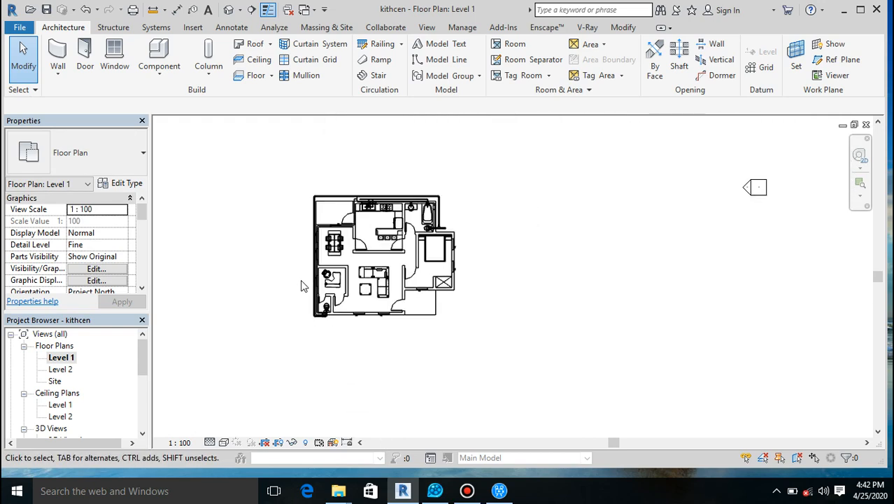
{"action": "scroll", "coordinate": [409, 208], "scroll_direction": "up", "scroll_amount": 4}
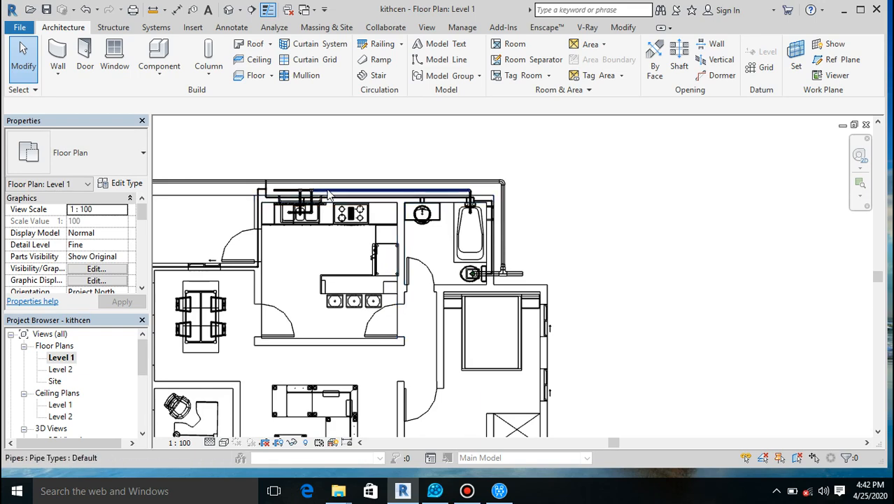
{"action": "scroll", "coordinate": [359, 195], "scroll_direction": "up", "scroll_amount": 3}
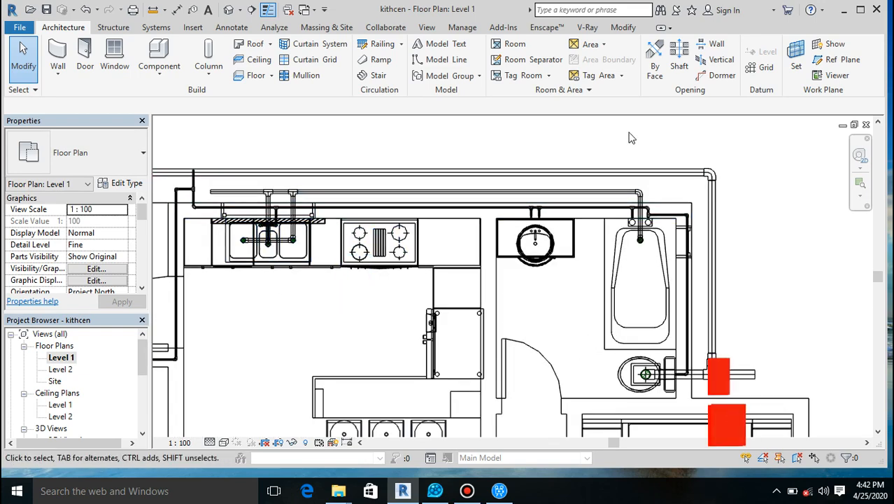
{"action": "scroll", "coordinate": [628, 160], "scroll_direction": "down", "scroll_amount": 5}
{"action": "scroll", "coordinate": [628, 159], "scroll_direction": "down", "scroll_amount": 1}
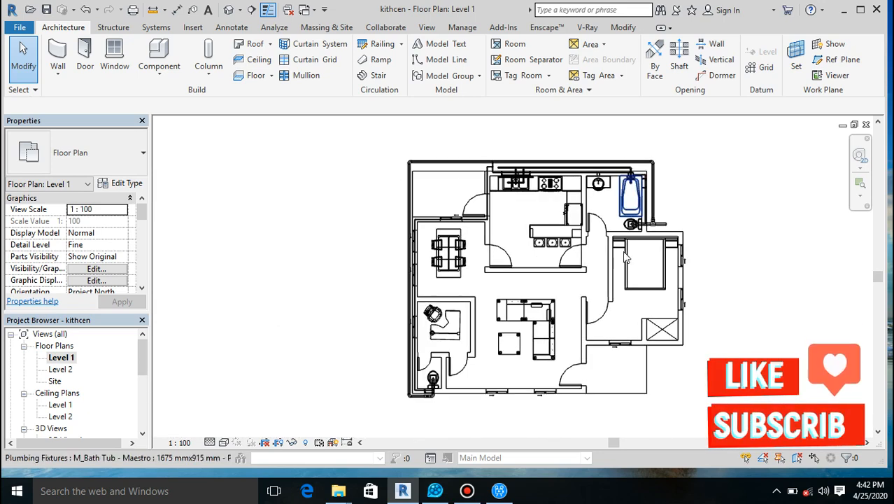
{"action": "scroll", "coordinate": [311, 308], "scroll_direction": "down", "scroll_amount": 1}
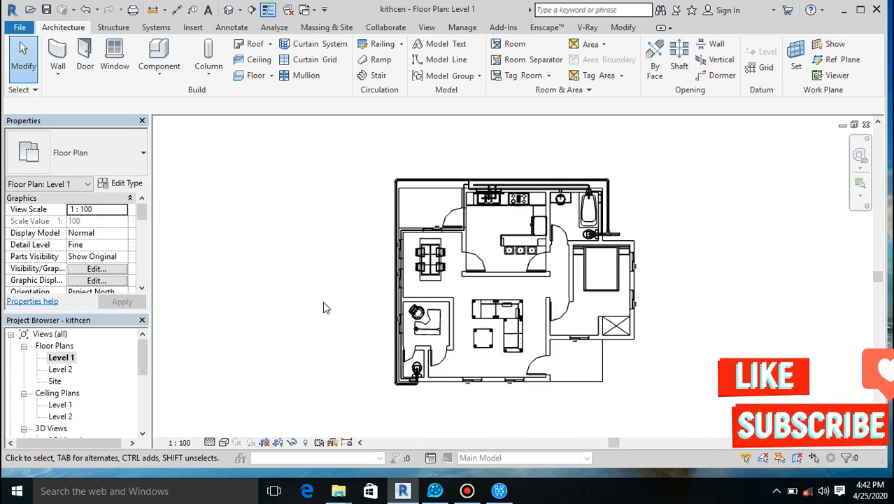
{"action": "scroll", "coordinate": [507, 319], "scroll_direction": "up", "scroll_amount": 1}
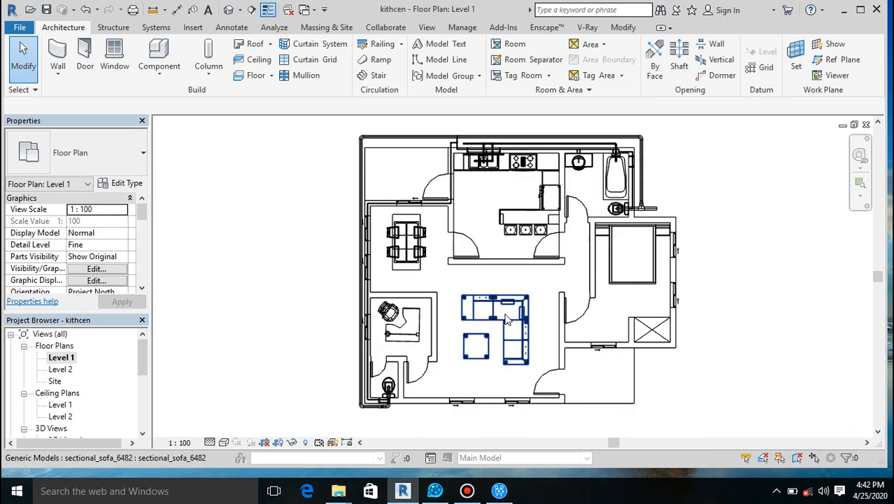